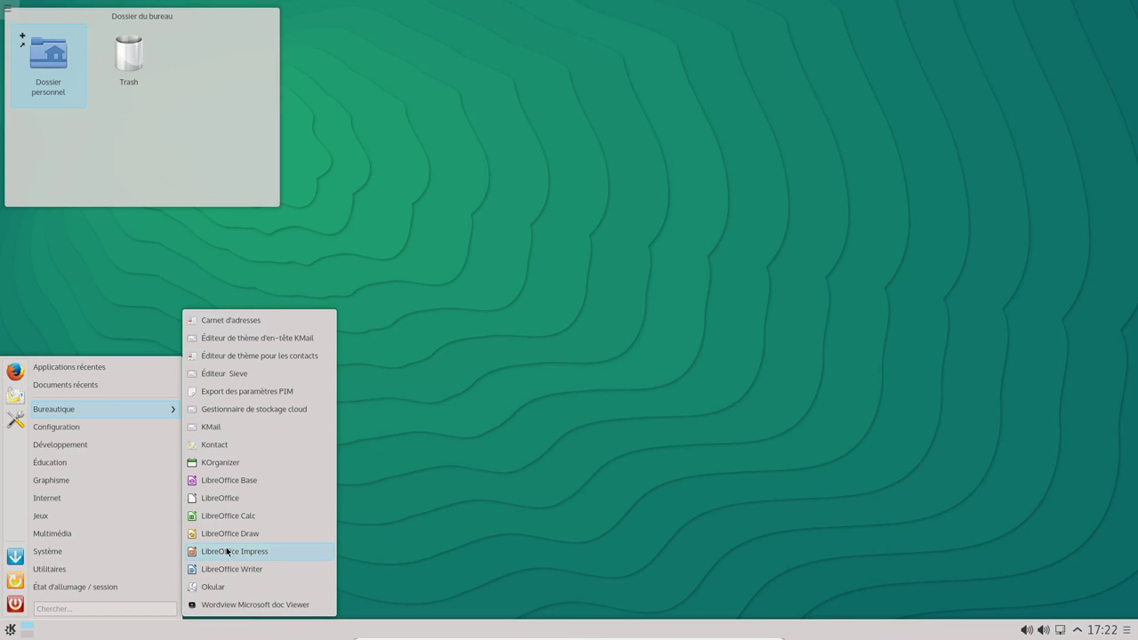
# Launch LibreOffice Impress to view its version information, closing the program once checked
pyautogui.click(229, 551)
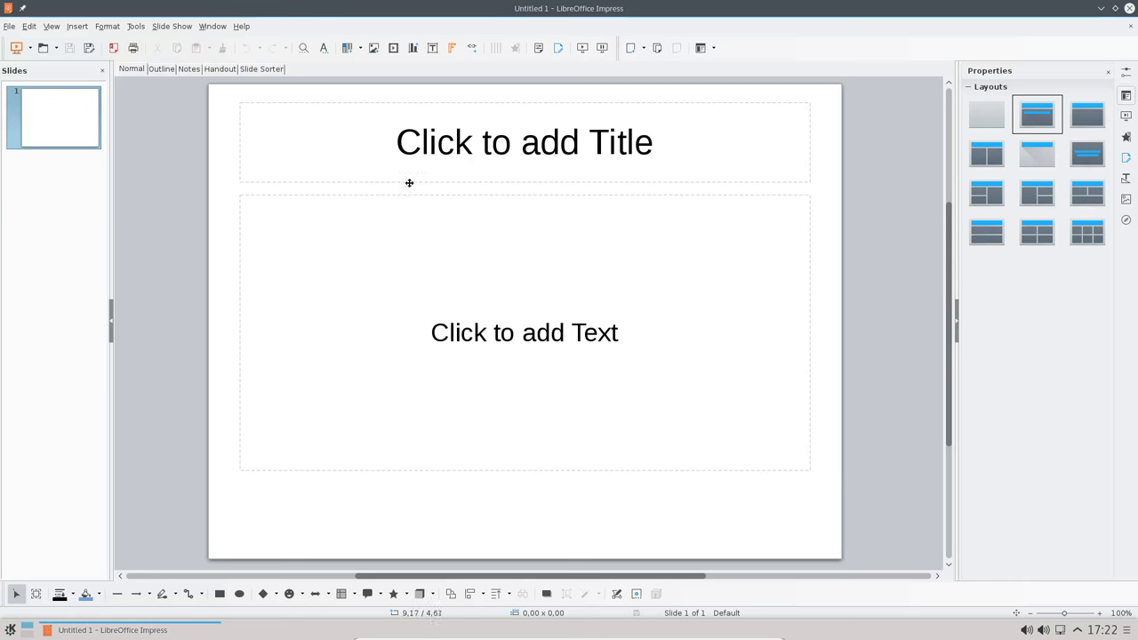
pyautogui.click(241, 25)
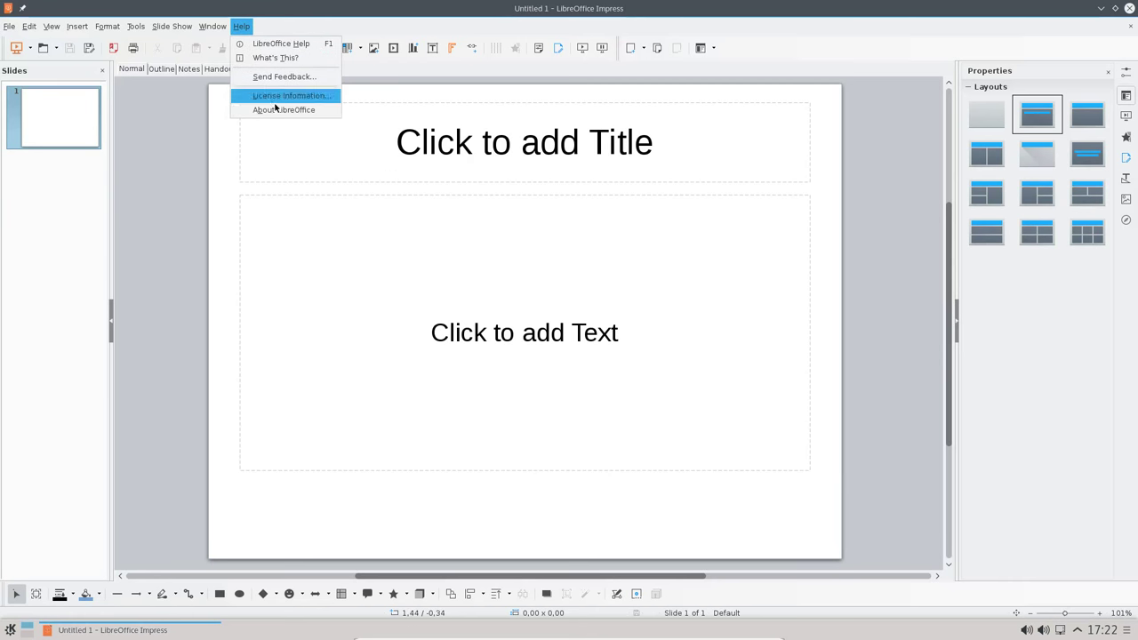
pyautogui.click(276, 109)
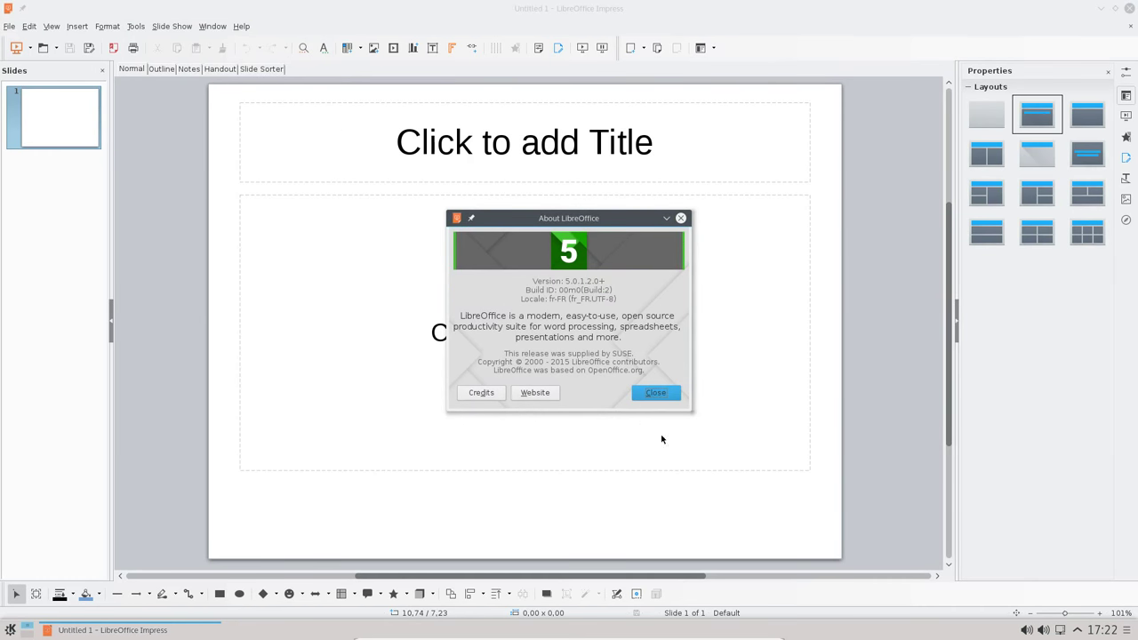
pyautogui.click(656, 393)
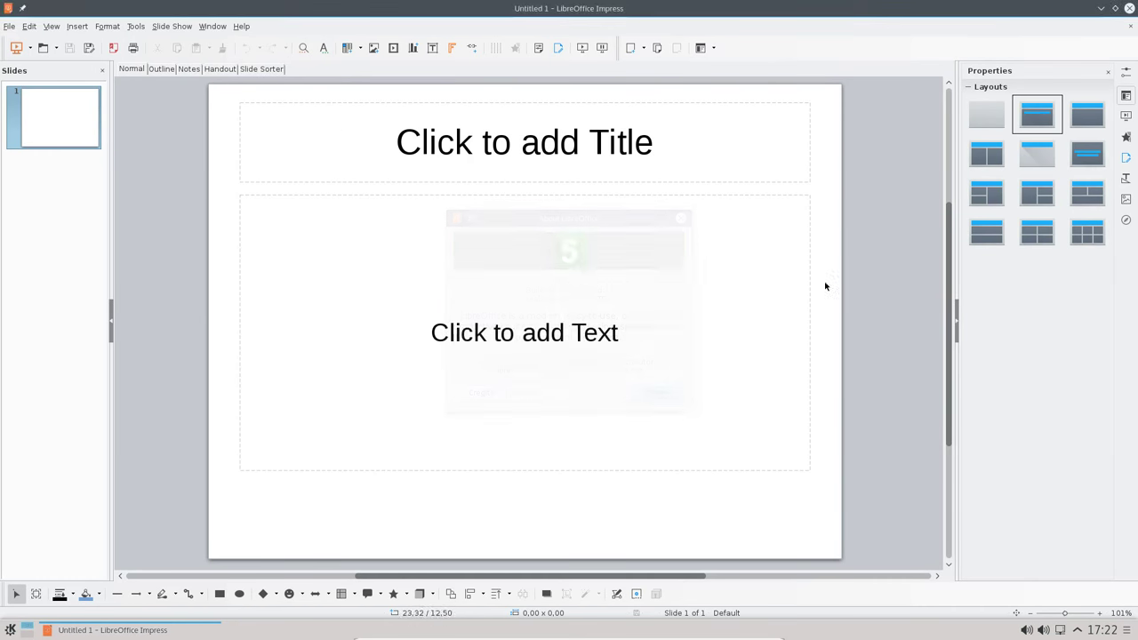
pyautogui.click(1129, 8)
# Browse the Configuration, Développement and Graphisme application categories and launch GIMP
pyautogui.click(10, 630)
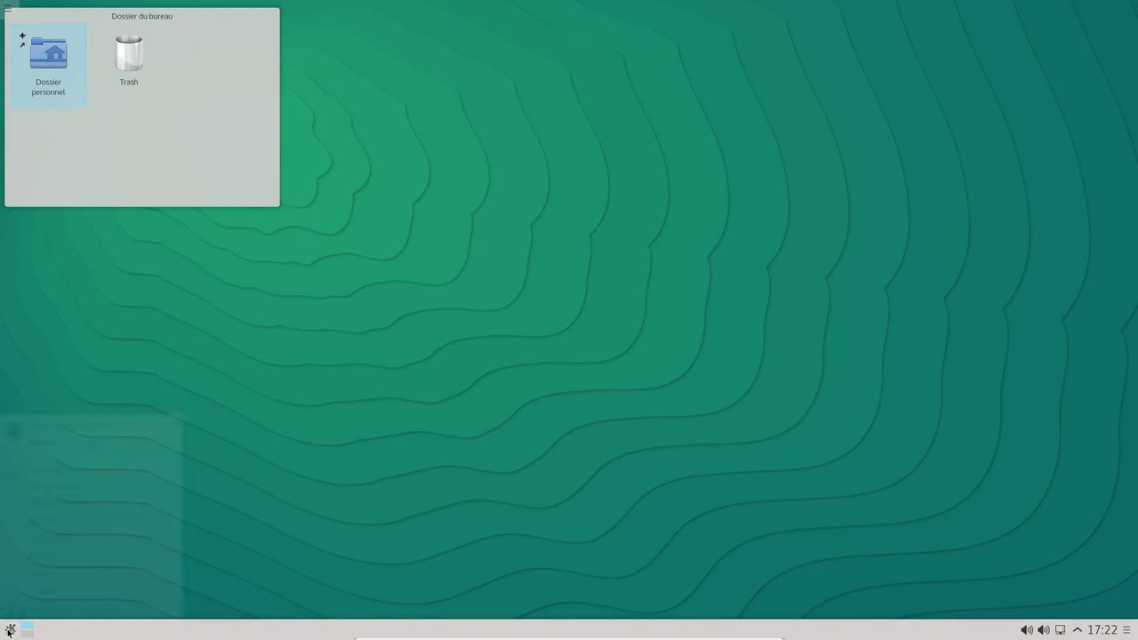
pyautogui.moveTo(92, 436)
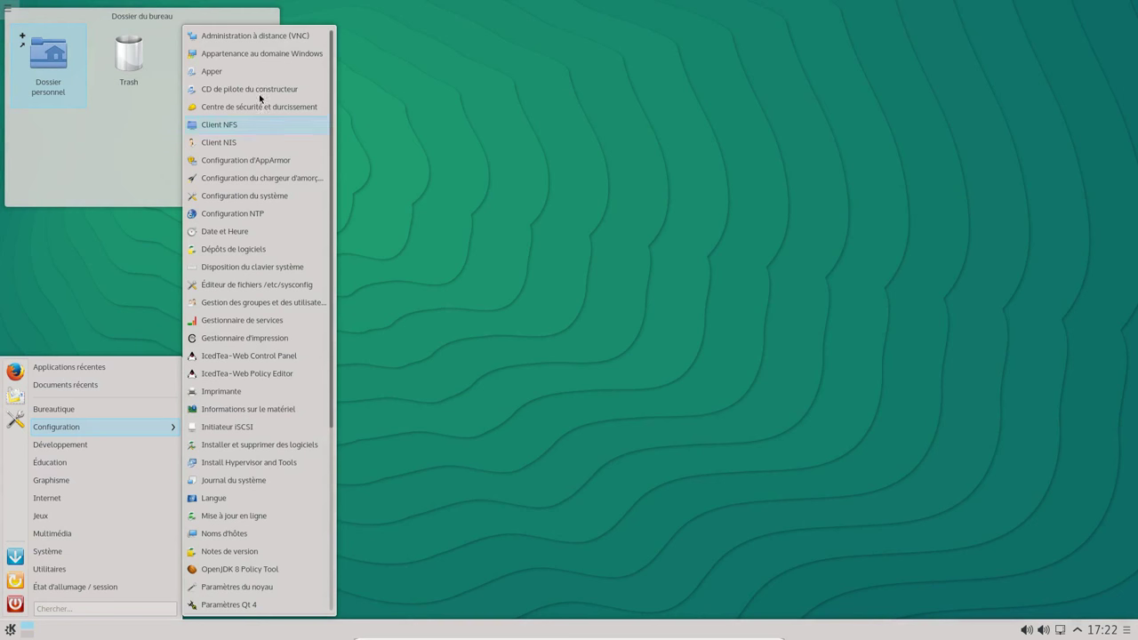
pyautogui.moveTo(332, 71); pyautogui.dragTo(333, 349)
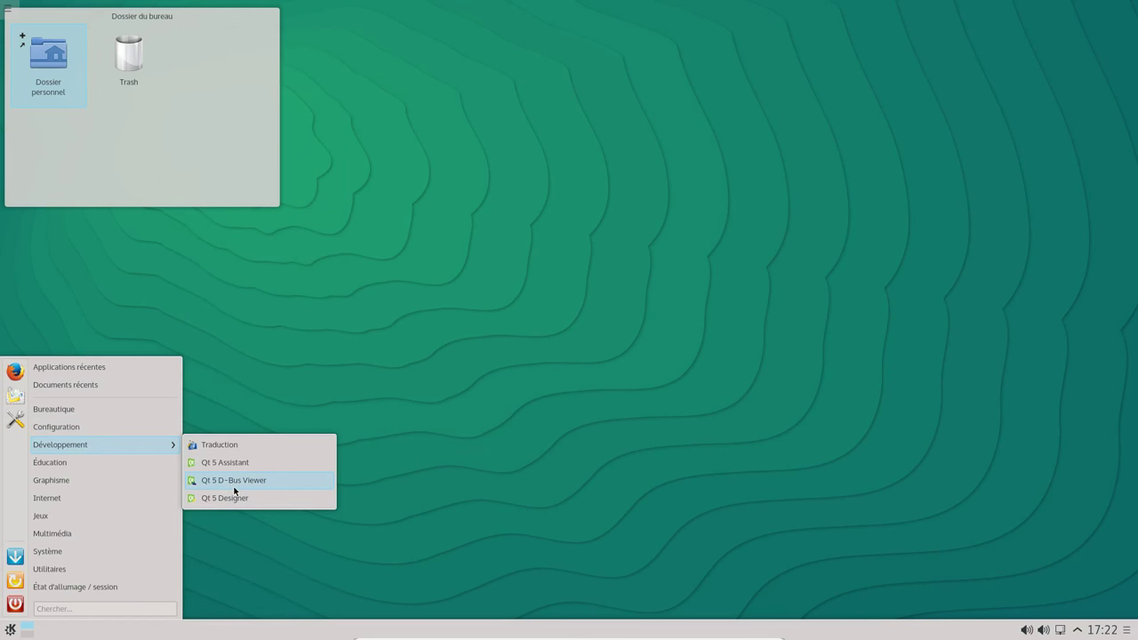
pyautogui.moveTo(104, 478)
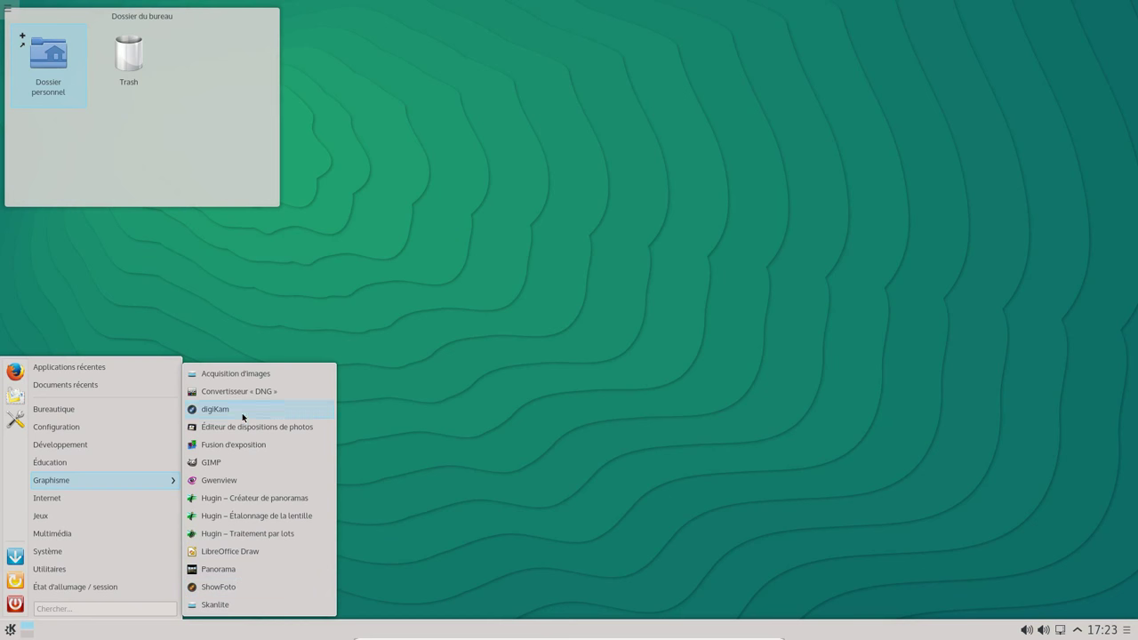
pyautogui.click(240, 464)
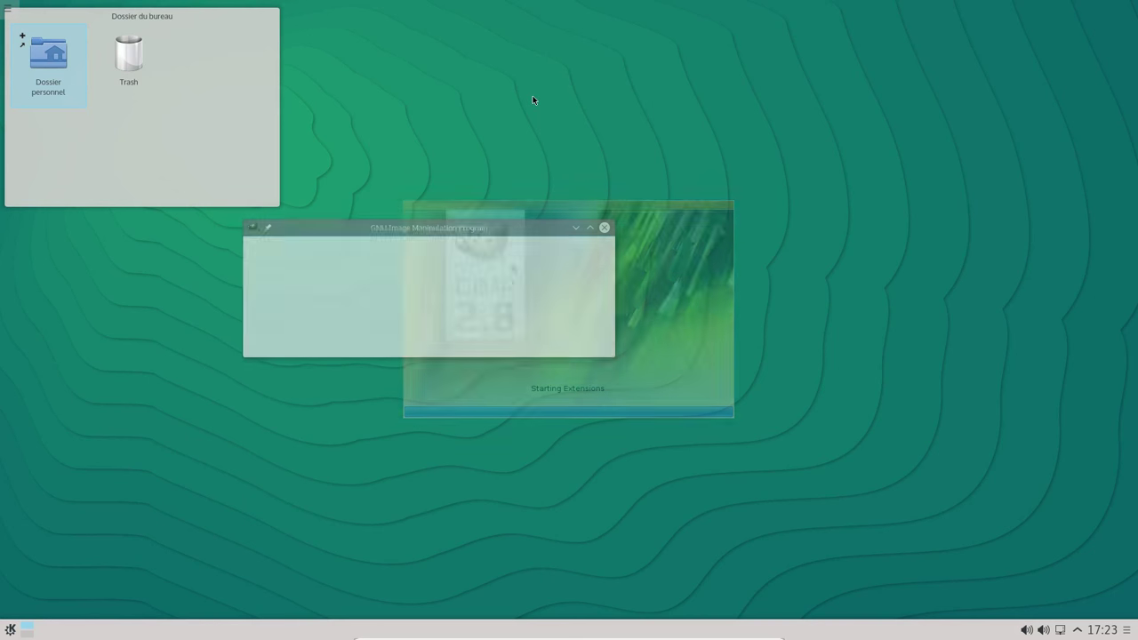
# View GIMP's version information and close the program
pyautogui.click(536, 241)
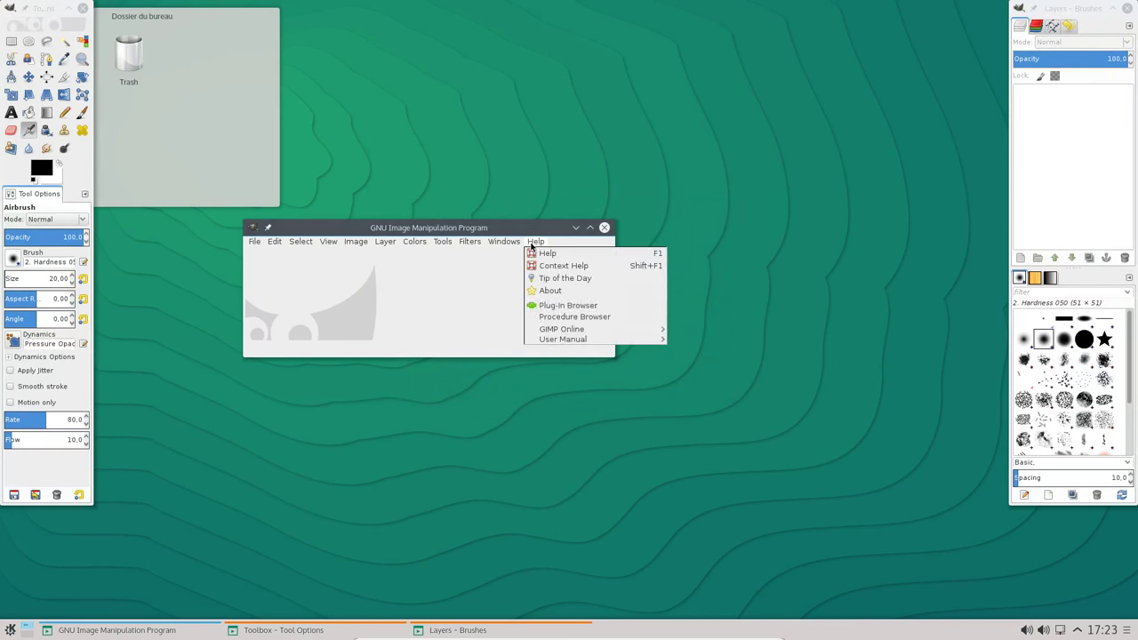
pyautogui.click(549, 292)
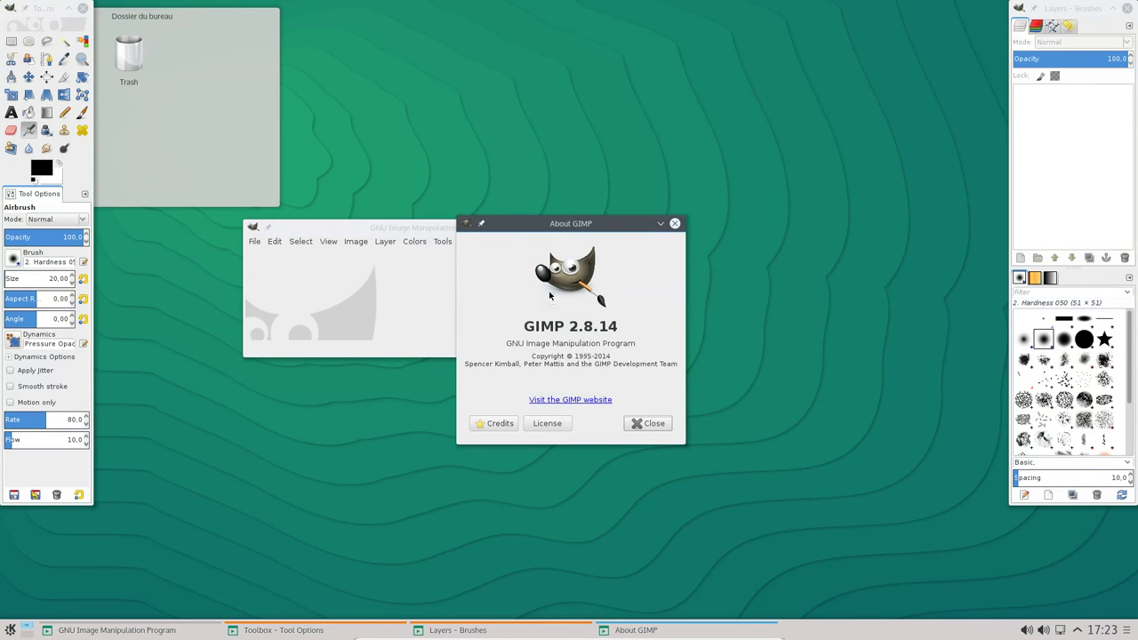
pyautogui.click(647, 423)
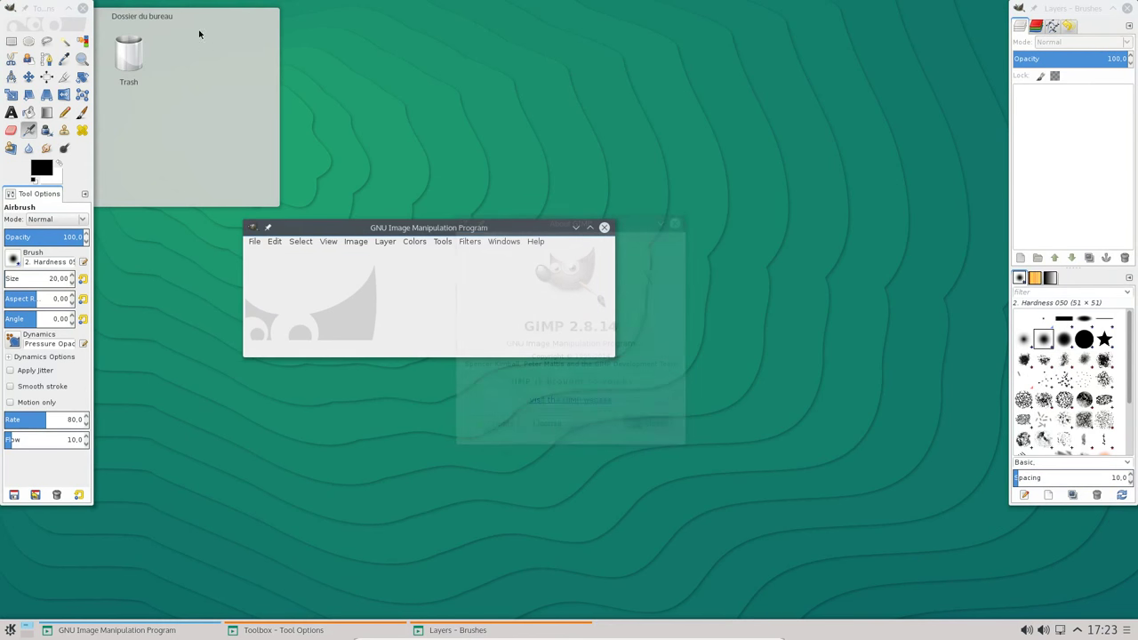
pyautogui.click(82, 8)
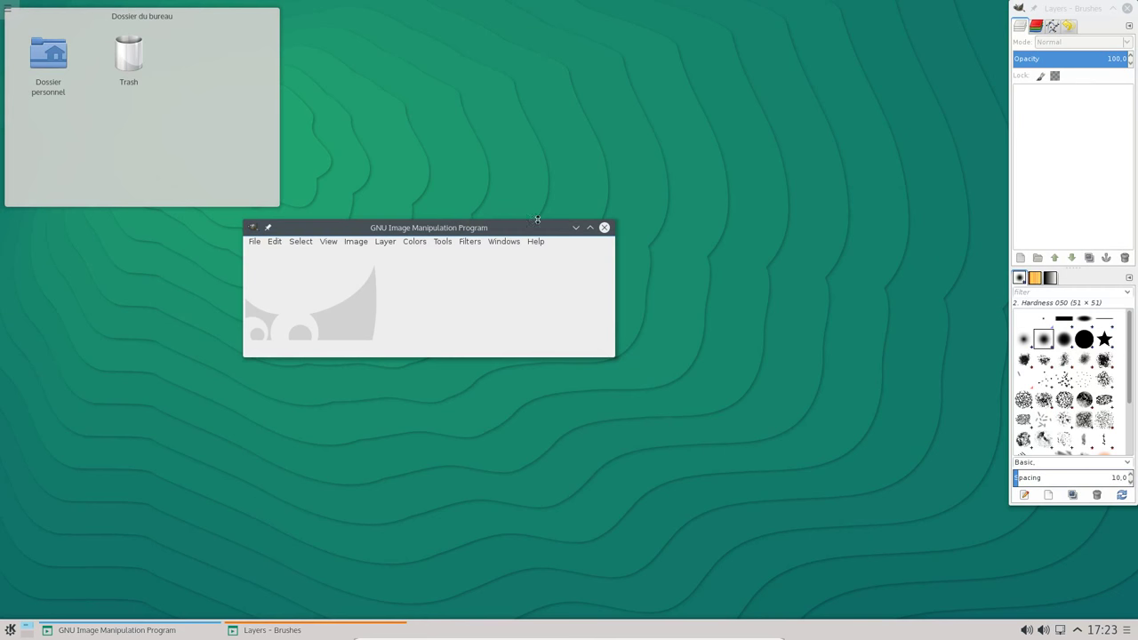
pyautogui.click(603, 228)
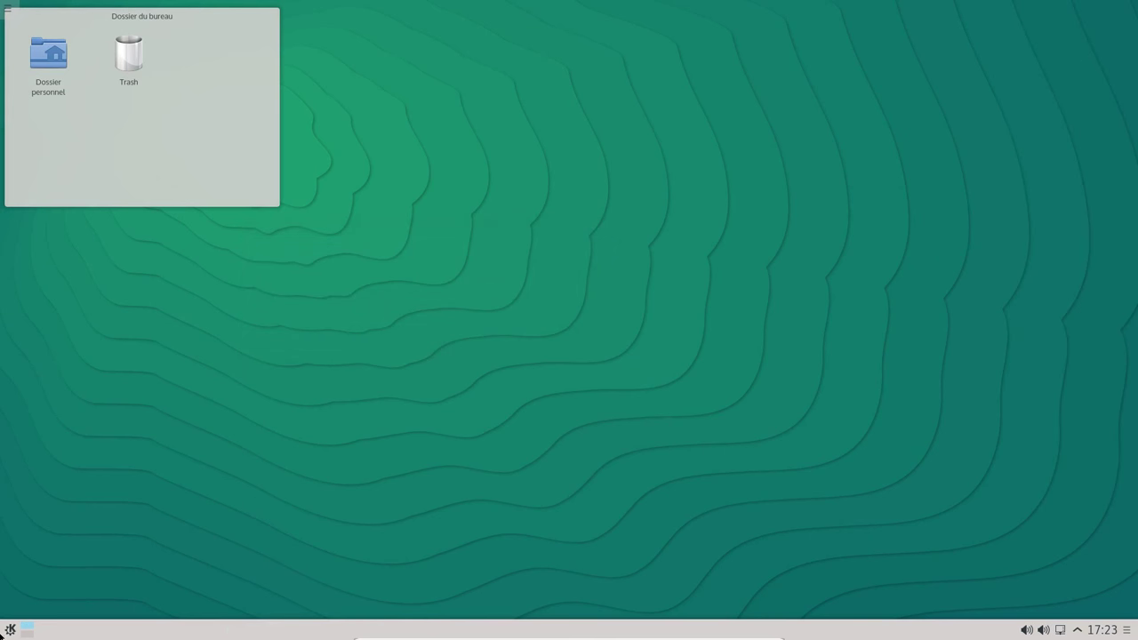
# Browse the Internet and Système application categories and launch the Konsole terminal
pyautogui.click(9, 629)
pyautogui.moveTo(65, 495)
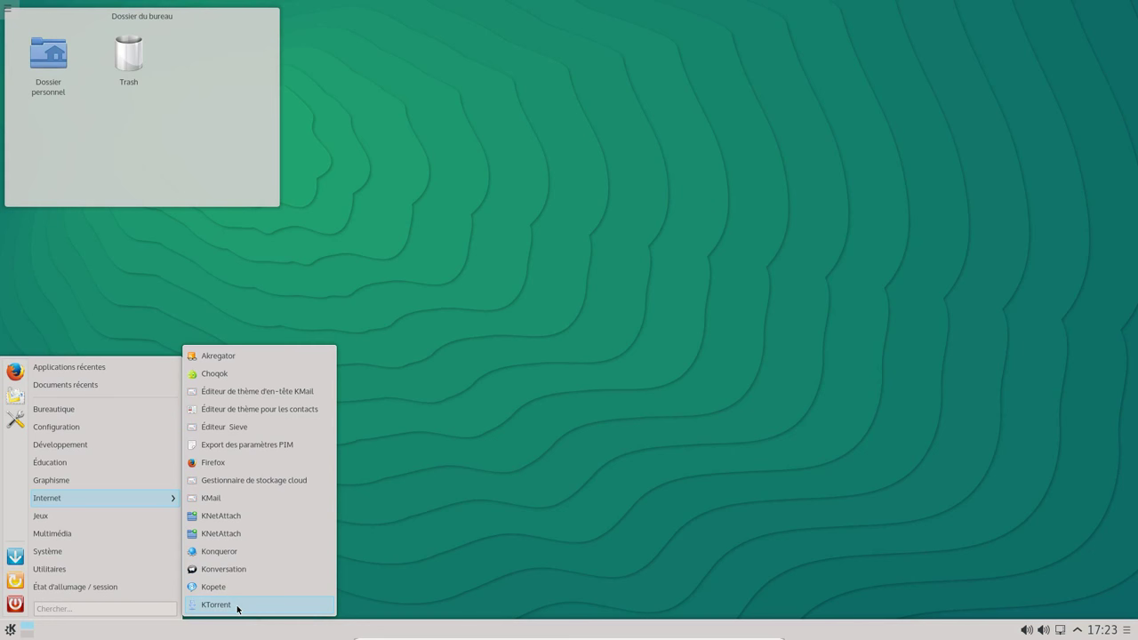
pyautogui.moveTo(68, 521)
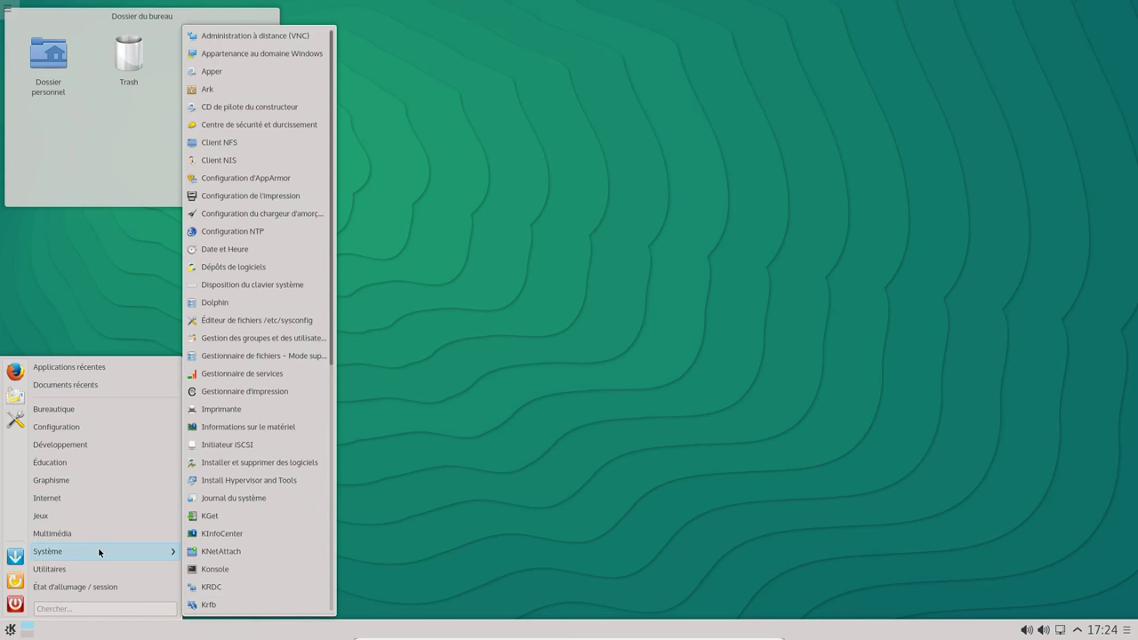
pyautogui.click(214, 569)
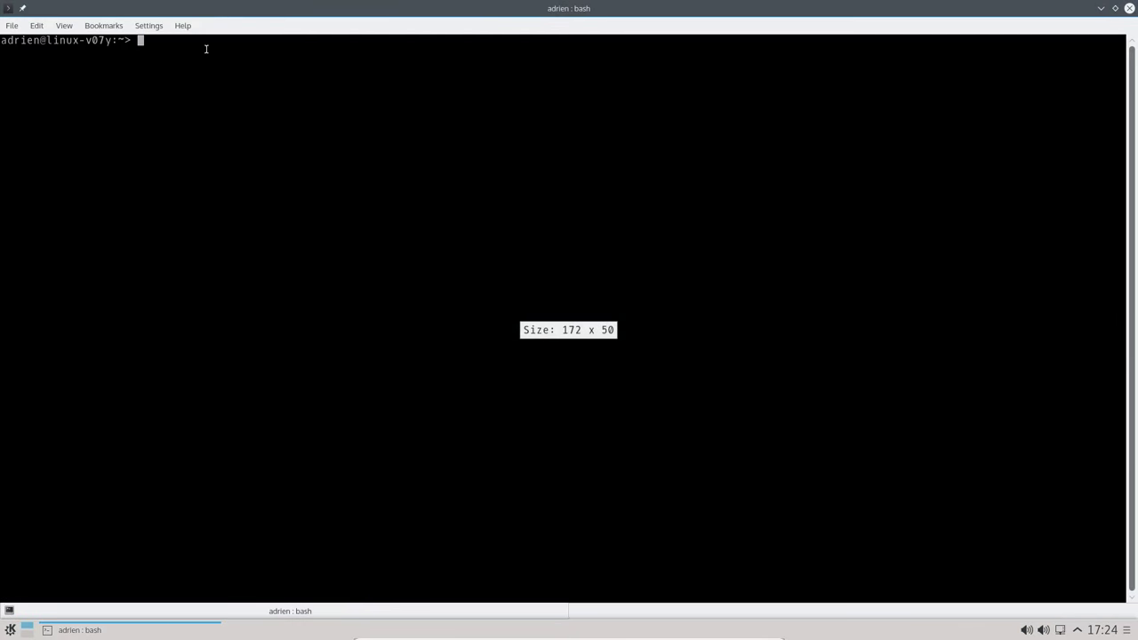
# Restore the Konsole window from full screen to its smaller size and move it to the right half of the desktop
pyautogui.doubleClick(205, 8)
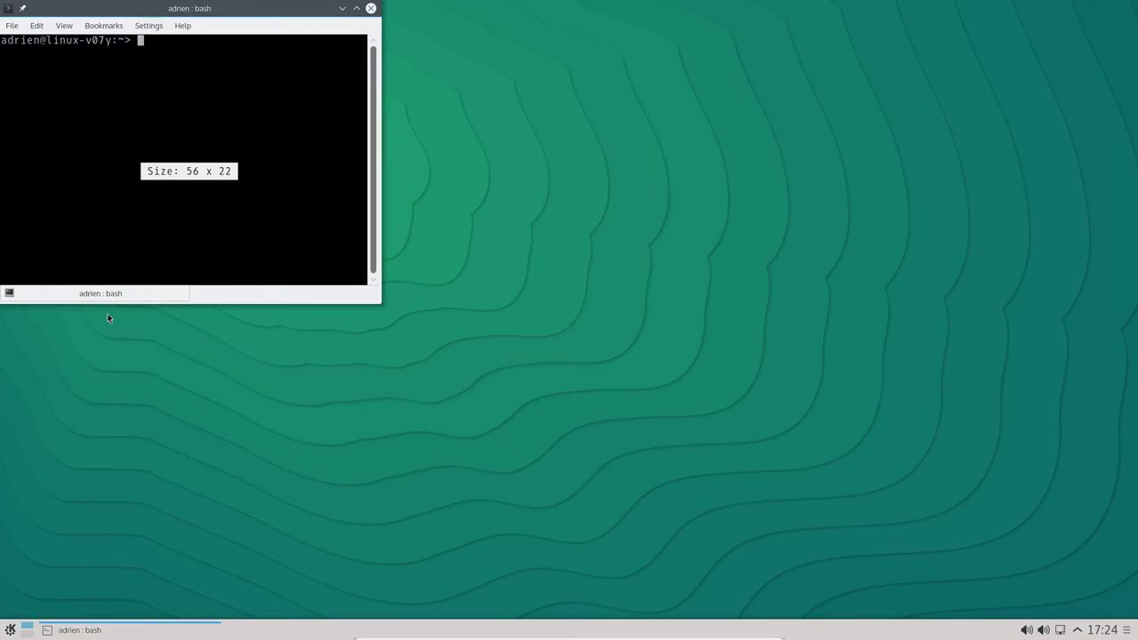
pyautogui.click(182, 25)
pyautogui.click(201, 12)
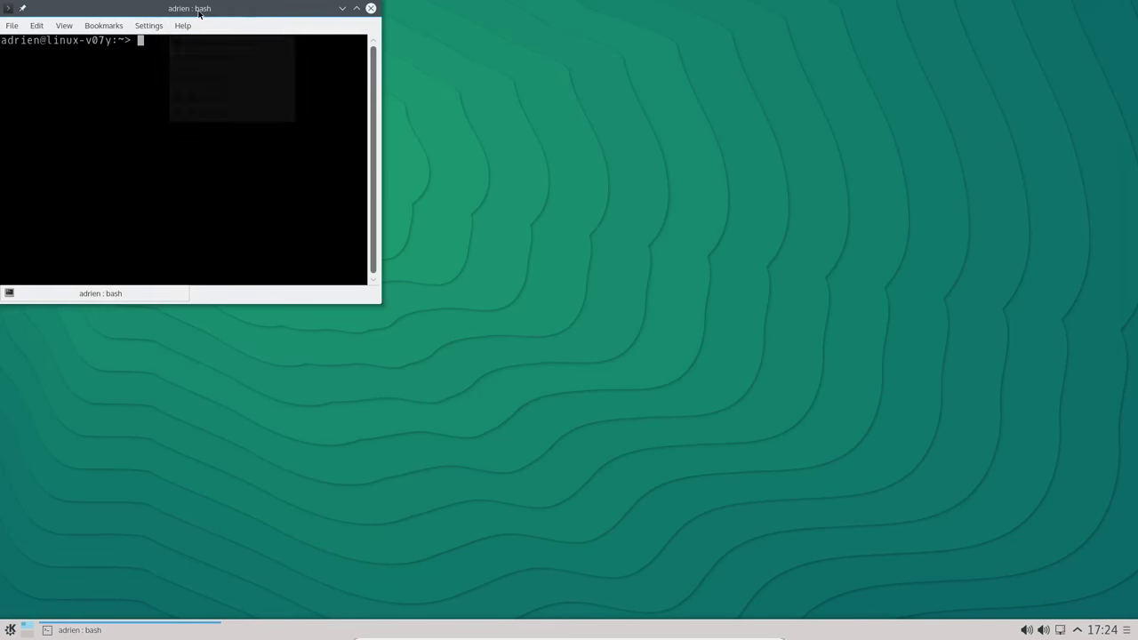
pyautogui.doubleClick(201, 13)
pyautogui.doubleClick(347, 7)
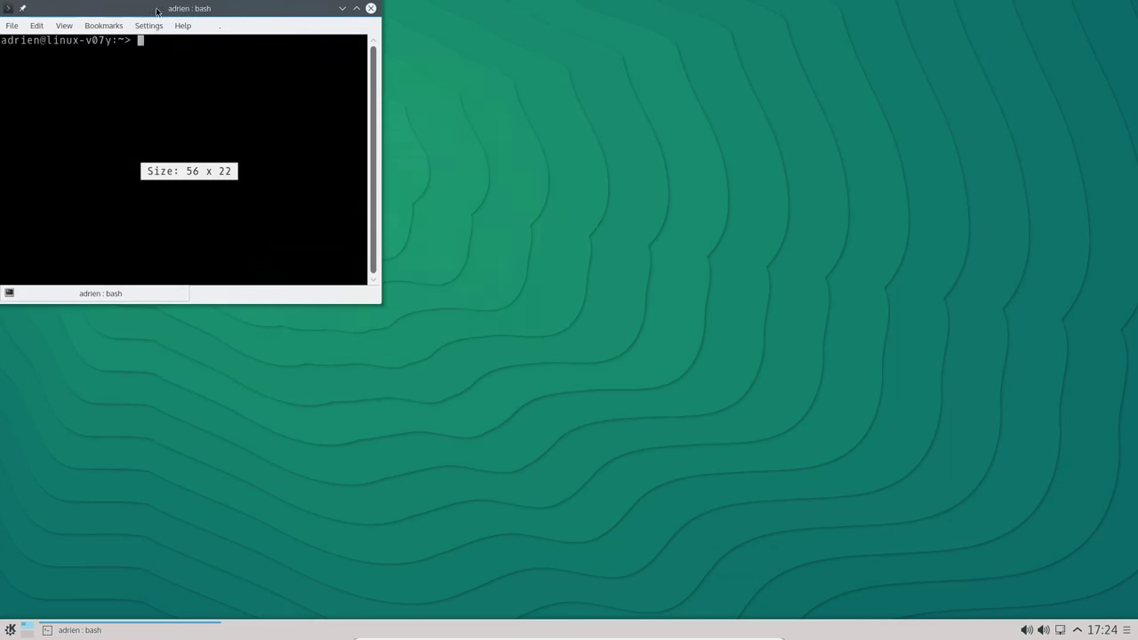
pyautogui.moveTo(347, 7); pyautogui.dragTo(895, 103)
# Search the installed applications for "yast" and launch the YaST control center
pyautogui.click(10, 629)
pyautogui.moveTo(71, 569)
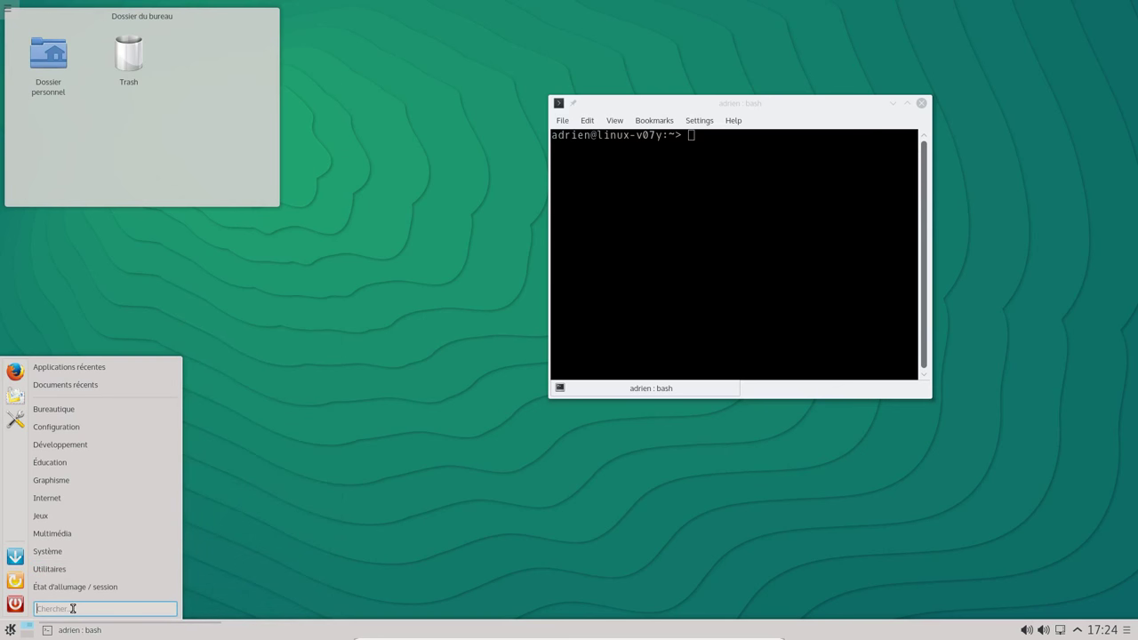
pyautogui.write('yast')
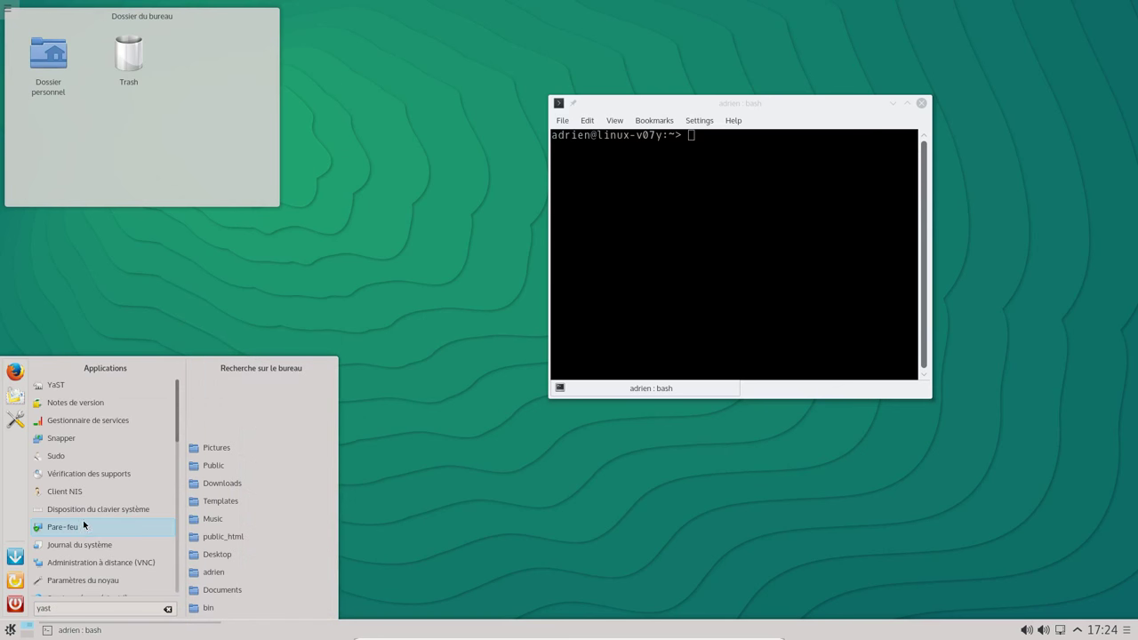
pyautogui.click(75, 387)
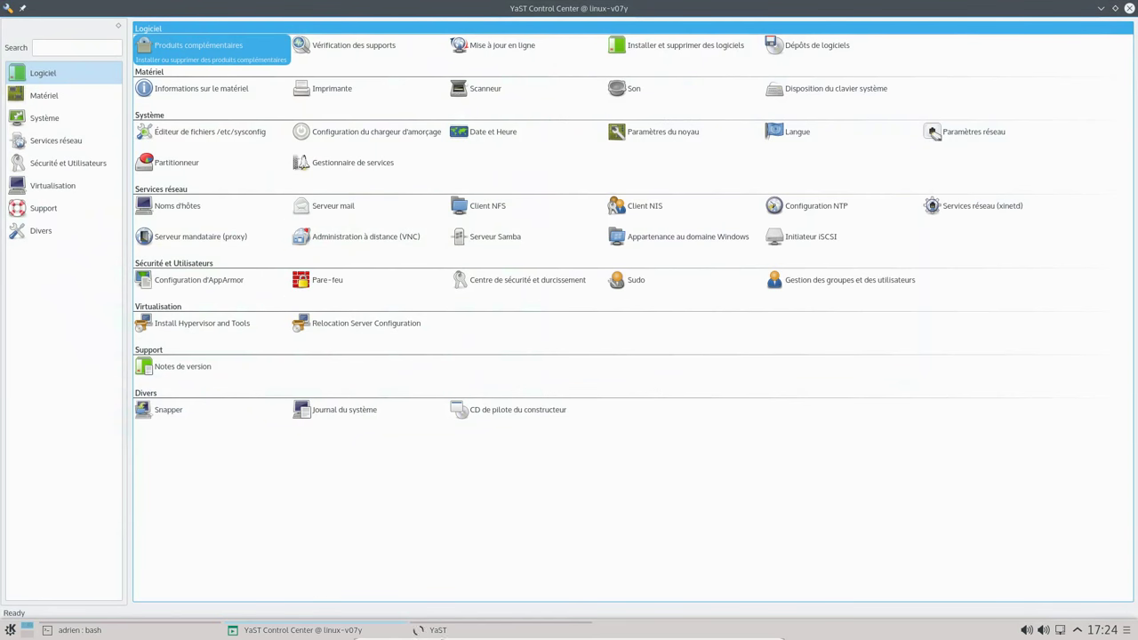
# Switch to the Konsole terminal, enlarge its window and run "sudo df -h", authenticating with the root password
pyautogui.click(76, 629)
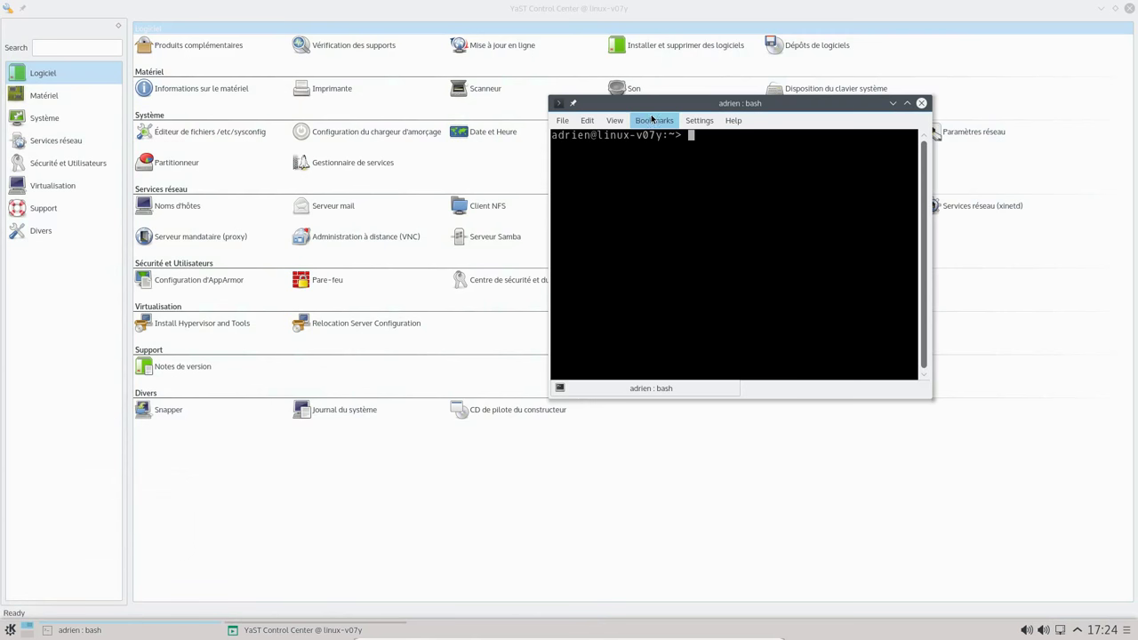
pyautogui.moveTo(542, 101); pyautogui.dragTo(261, 44)
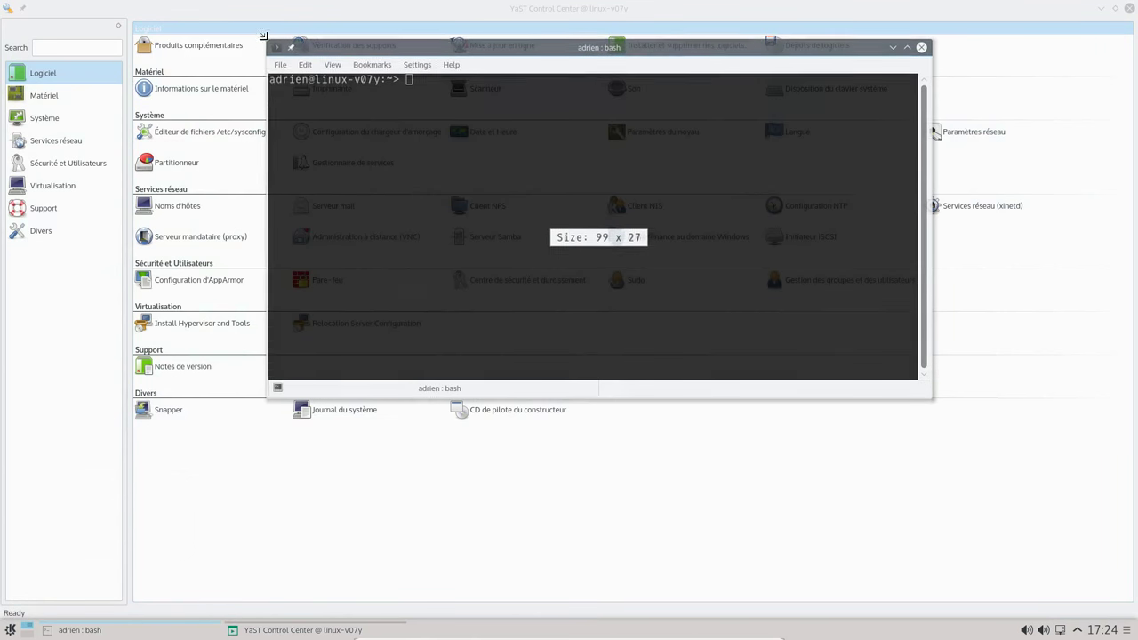
pyautogui.write('s')
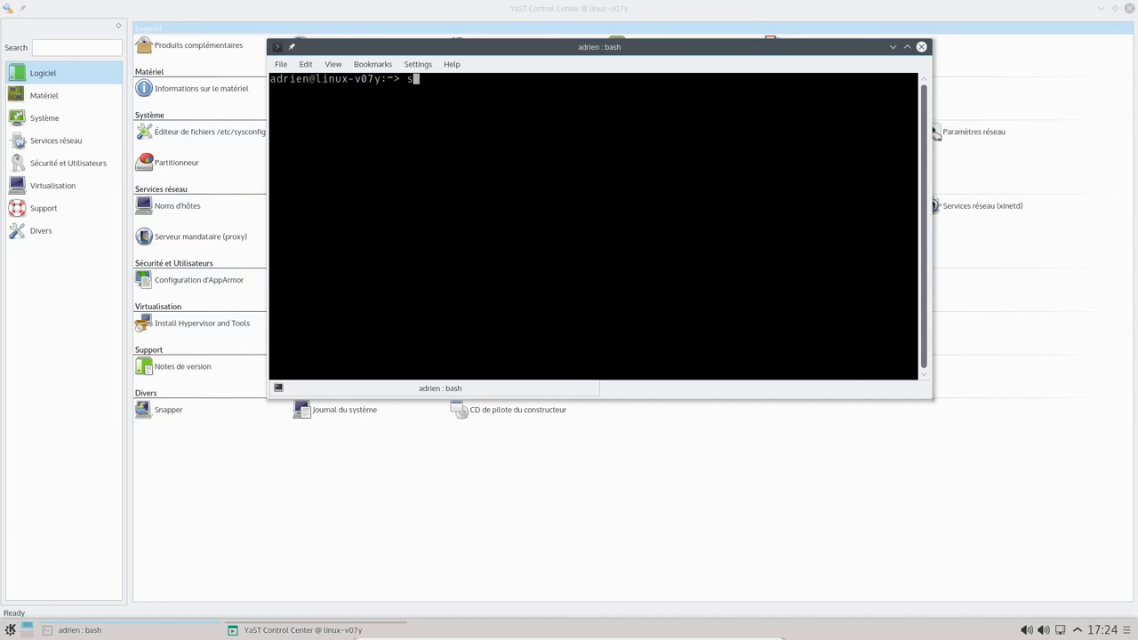
pyautogui.write('udo df -h')
pyautogui.press('Return')
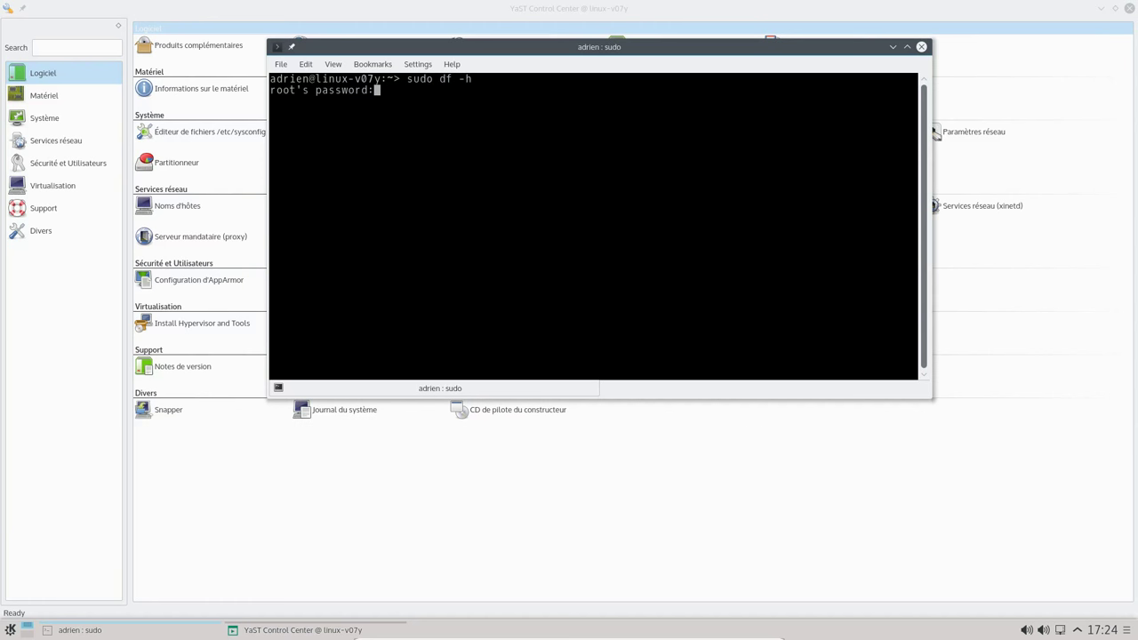
pyautogui.press('Return')
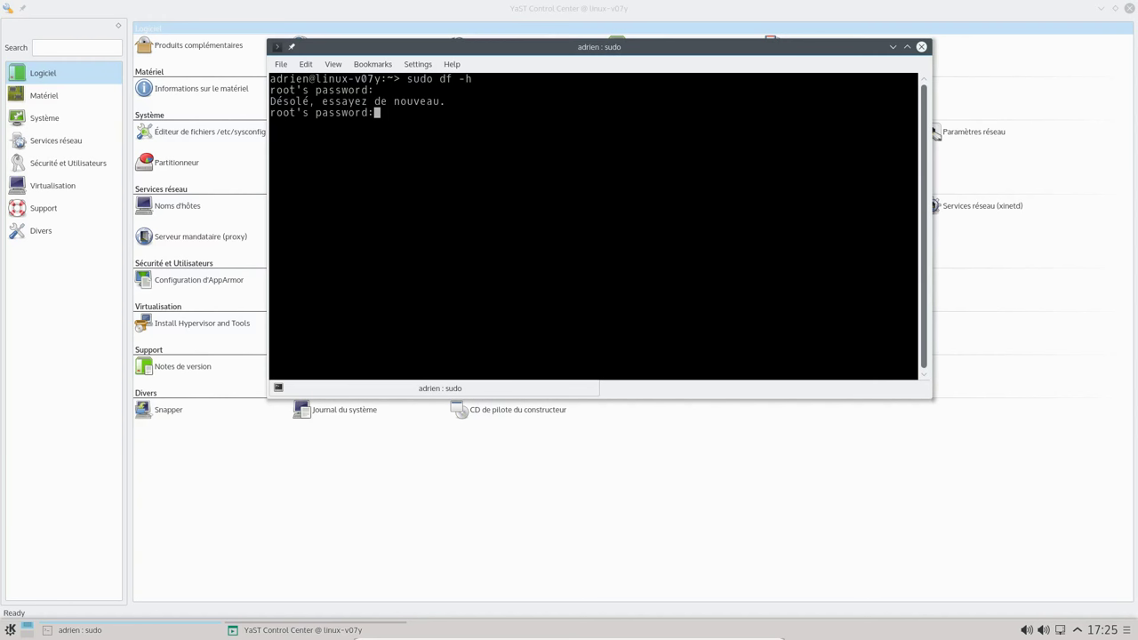
pyautogui.press('Return')
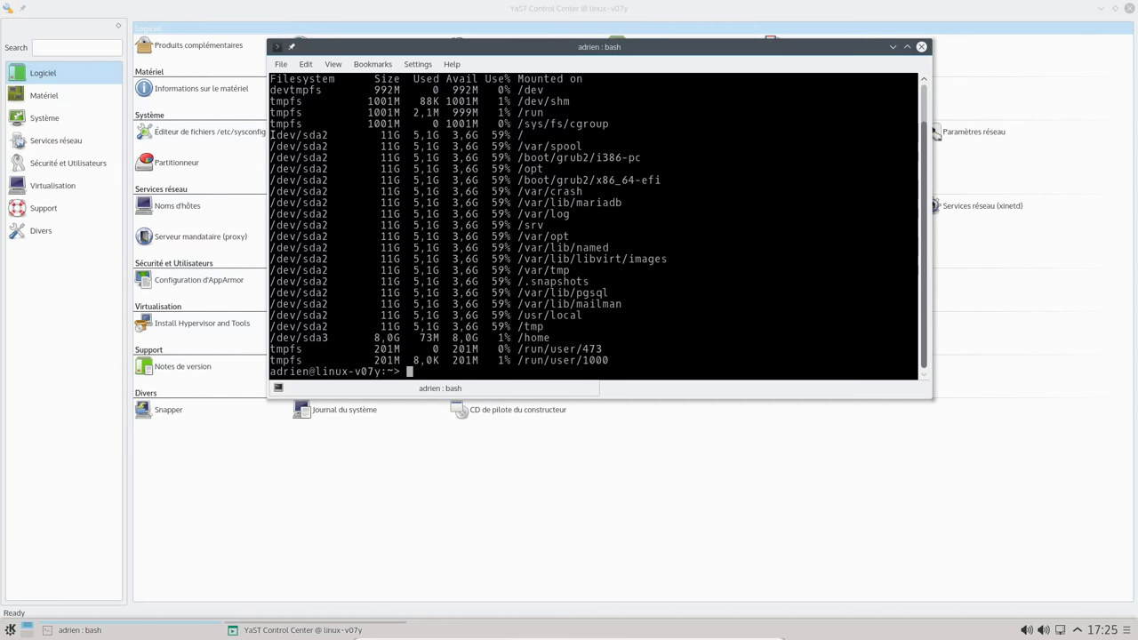
# Examine the disk usage of the /dev/sda2 and /dev/sda3 entries in the df listing and close the terminal
pyautogui.moveTo(271, 136); pyautogui.dragTo(676, 329)
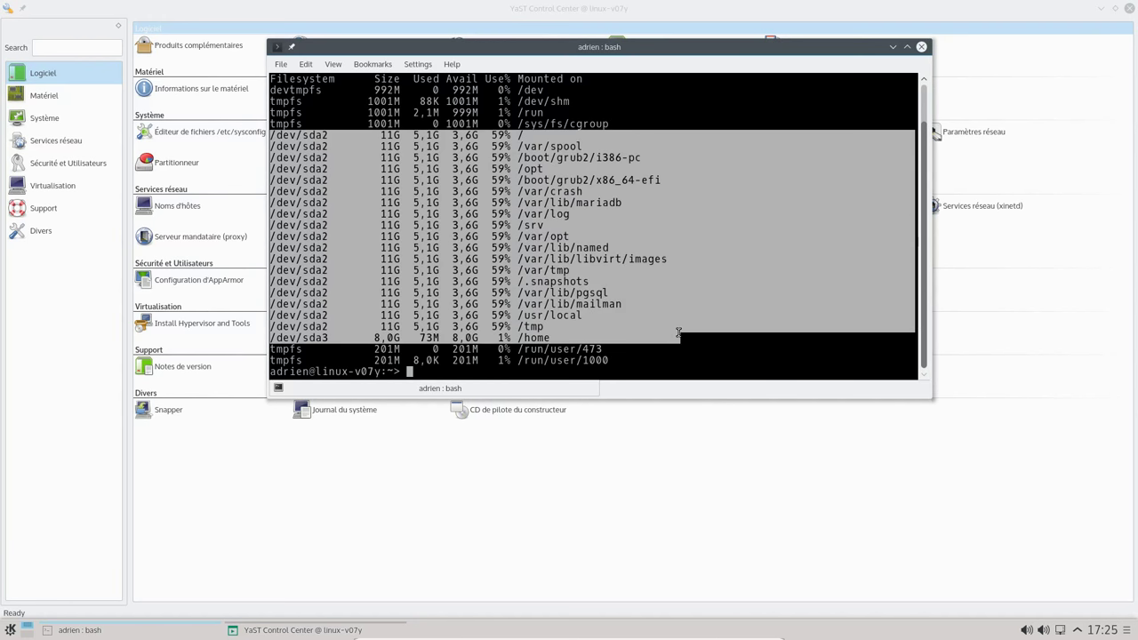
pyautogui.click(606, 249)
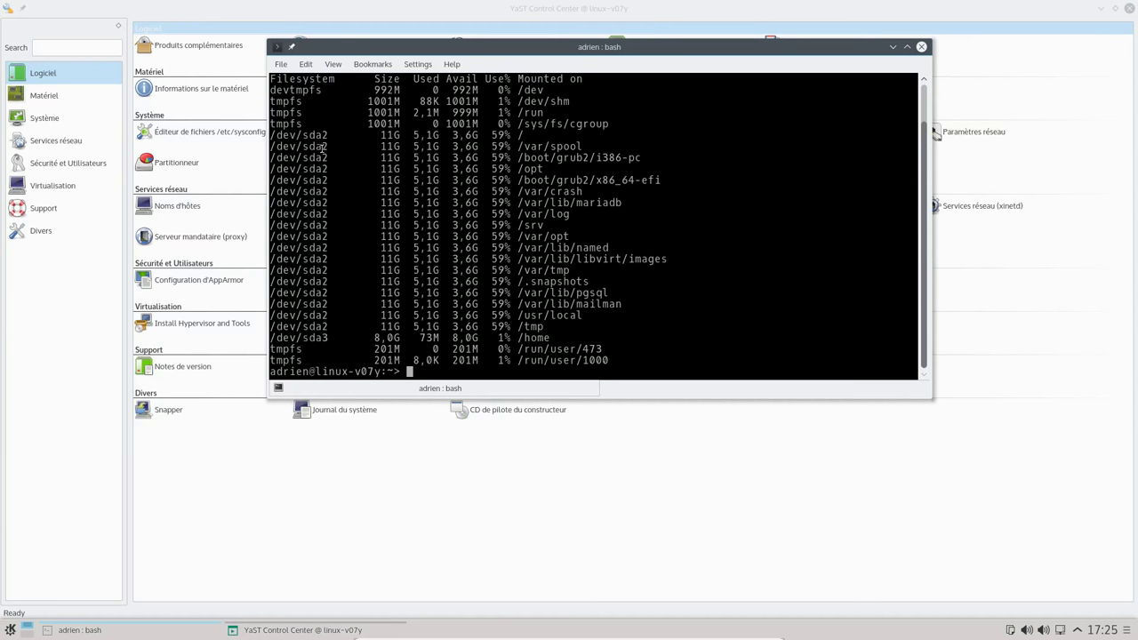
pyautogui.moveTo(306, 135); pyautogui.dragTo(324, 135)
pyautogui.click(326, 134)
pyautogui.moveTo(416, 189); pyautogui.dragTo(436, 191)
pyautogui.click(921, 47)
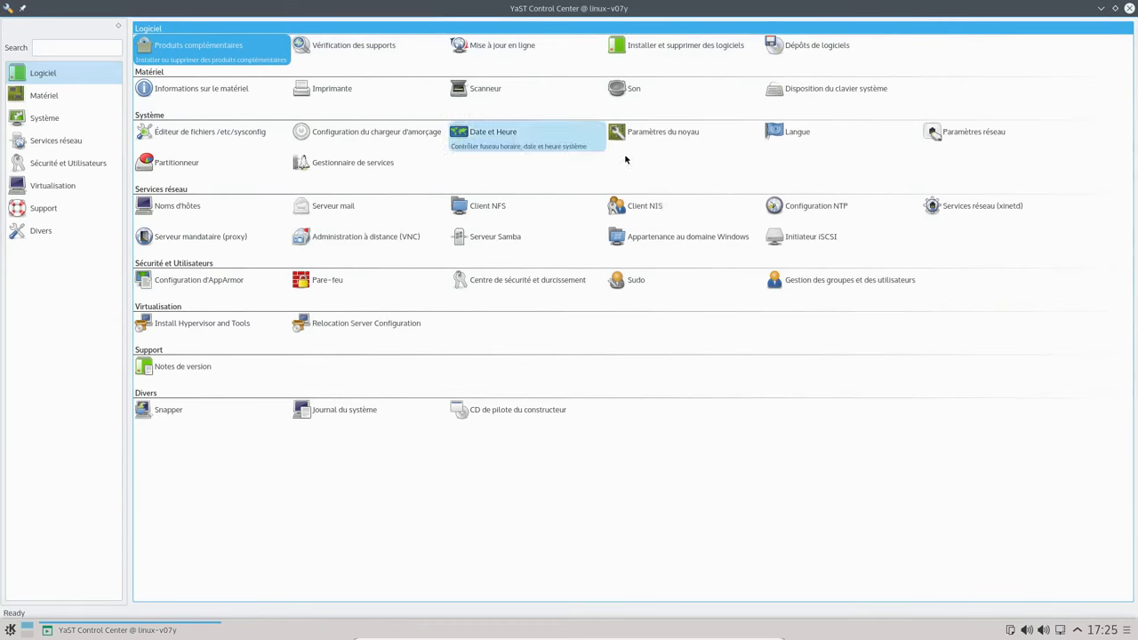
# Open the Langue module, select French as a secondary language and apply the settings despite the incomplete translation
pyautogui.click(785, 131)
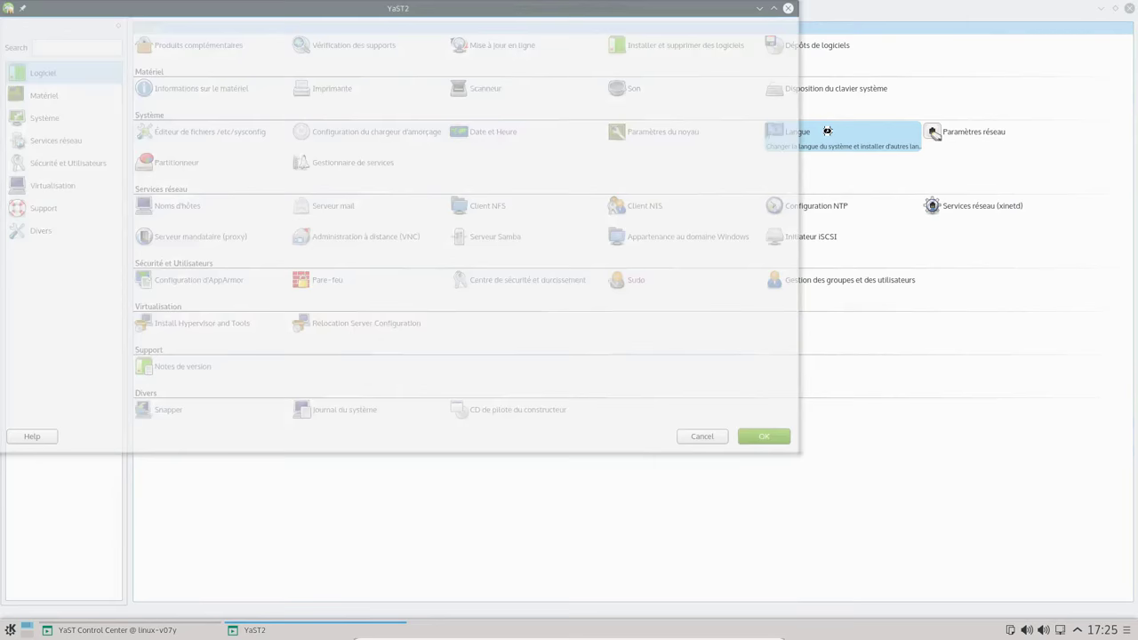
pyautogui.moveTo(402, 12); pyautogui.dragTo(517, 49)
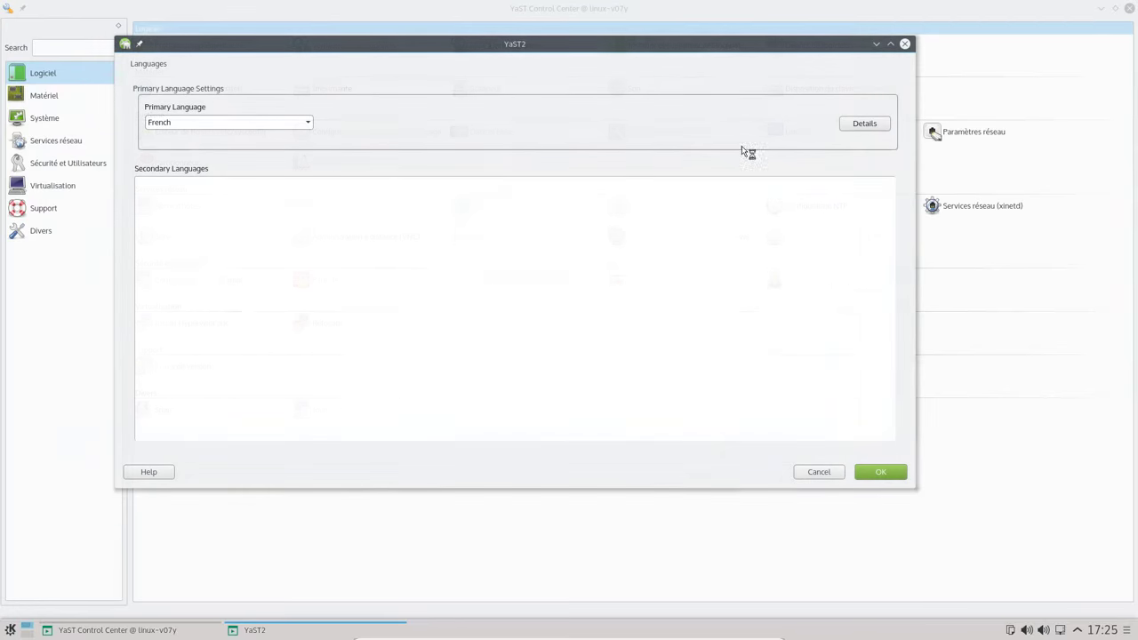
pyautogui.click(883, 474)
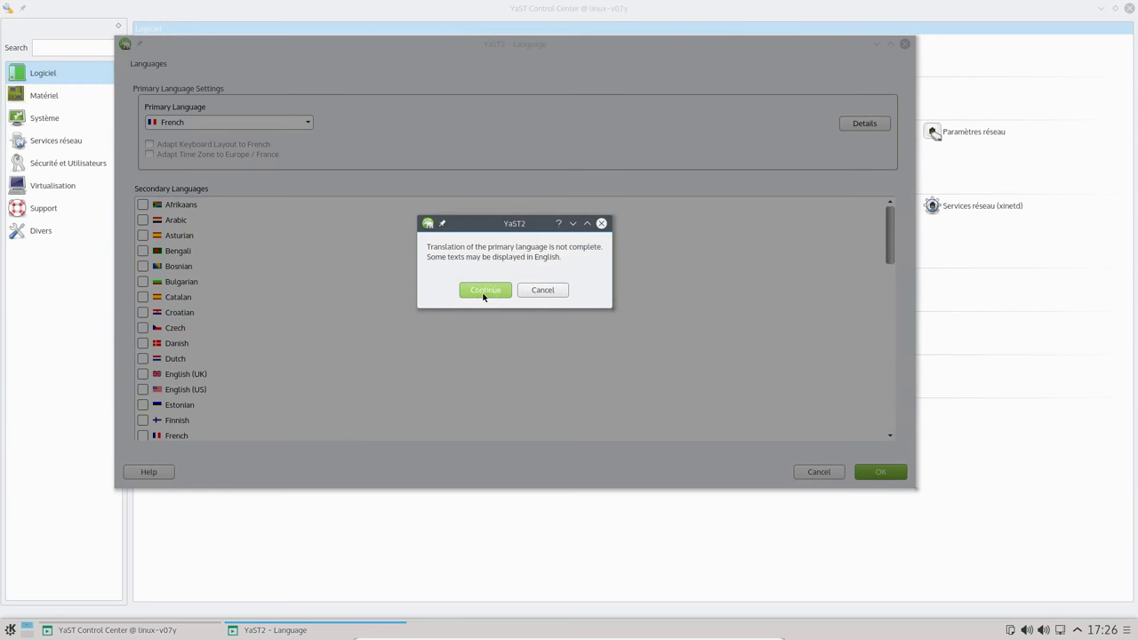
pyautogui.click(542, 290)
pyautogui.click(143, 435)
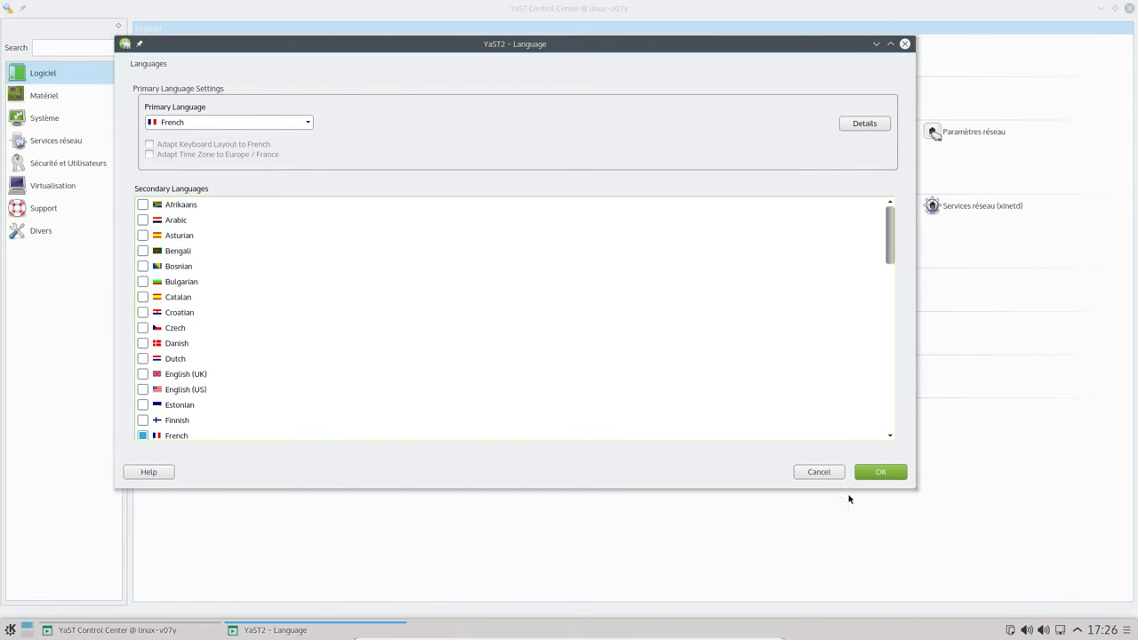
pyautogui.click(879, 472)
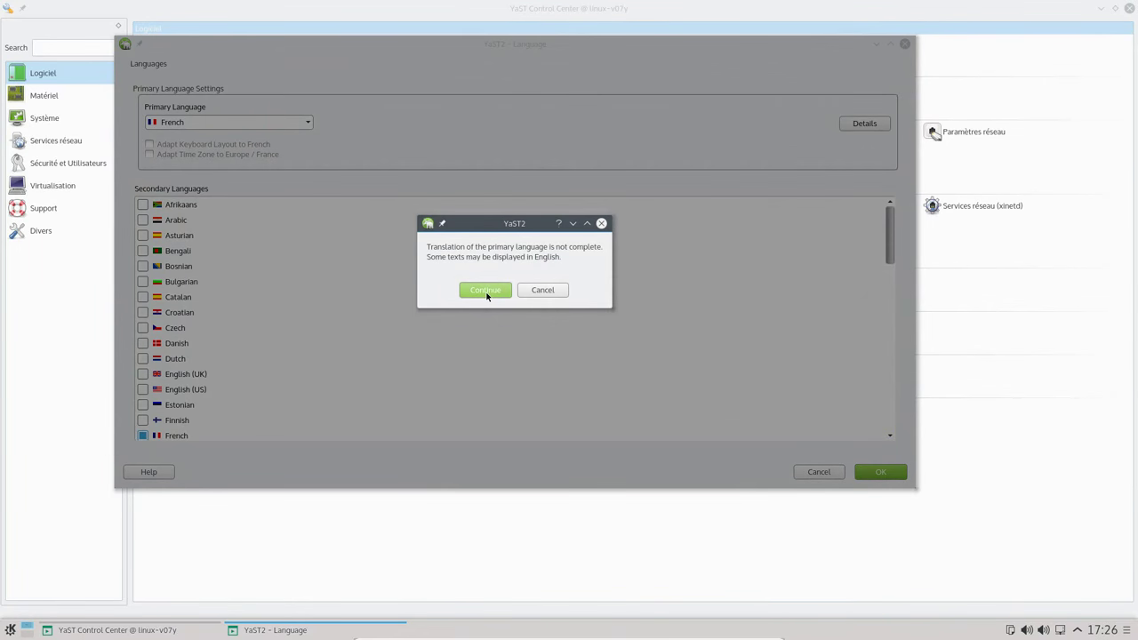
pyautogui.click(487, 292)
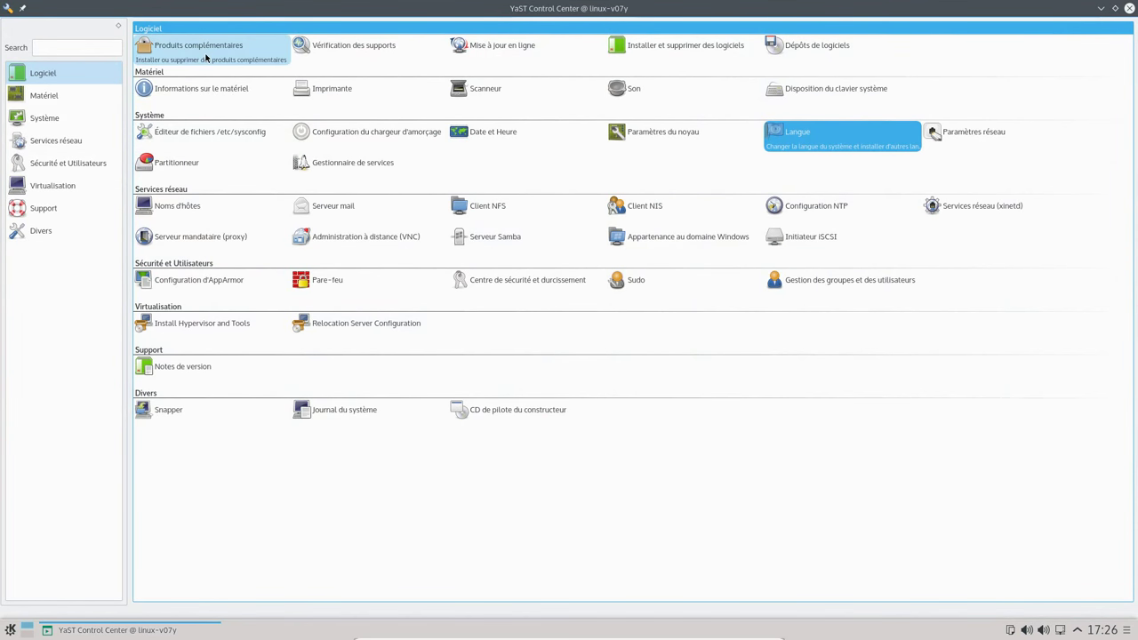
# Open the software installation and removal module and move its window towards the middle of the desktop
pyautogui.click(631, 54)
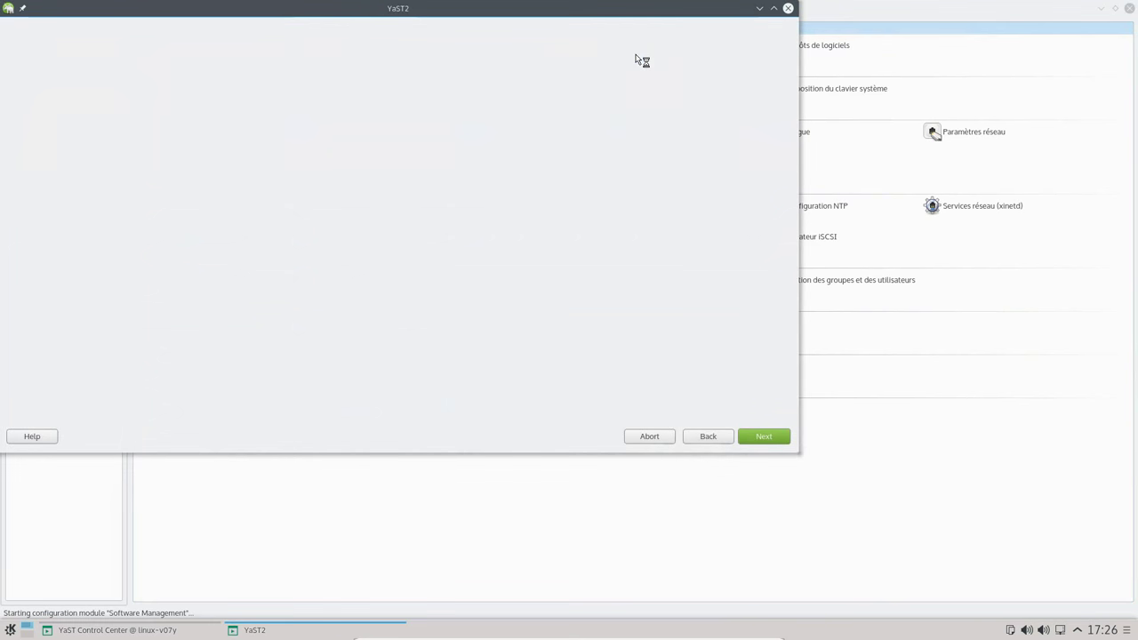
pyautogui.moveTo(292, 9); pyautogui.dragTo(565, 94)
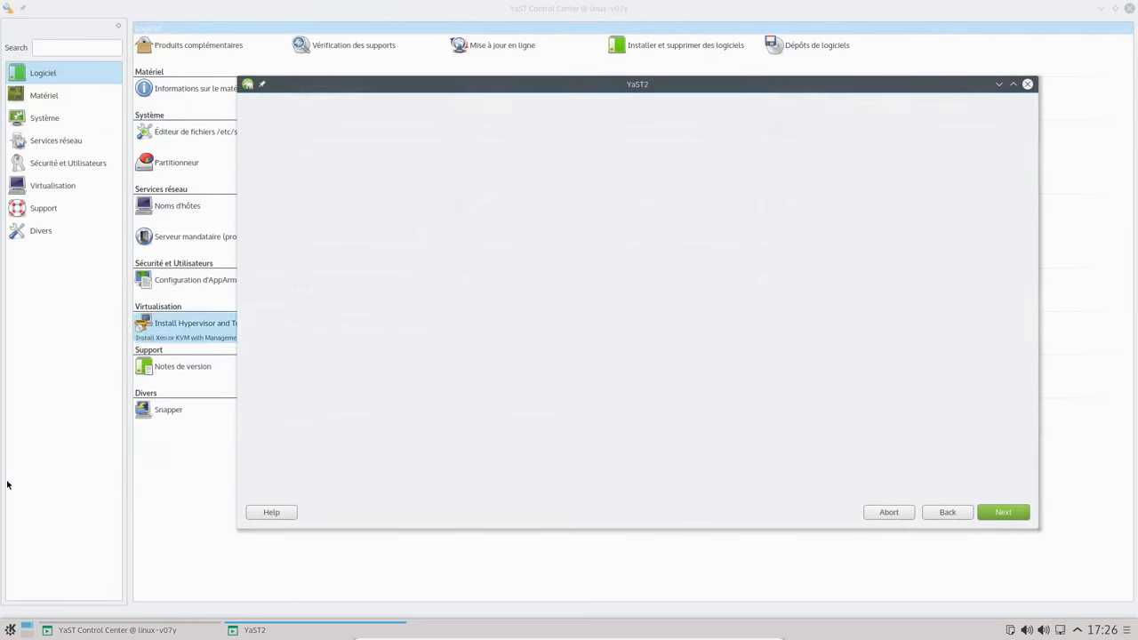
# Launch LibreOffice Impress from the recent applications, check its interface language and close it
pyautogui.click(10, 629)
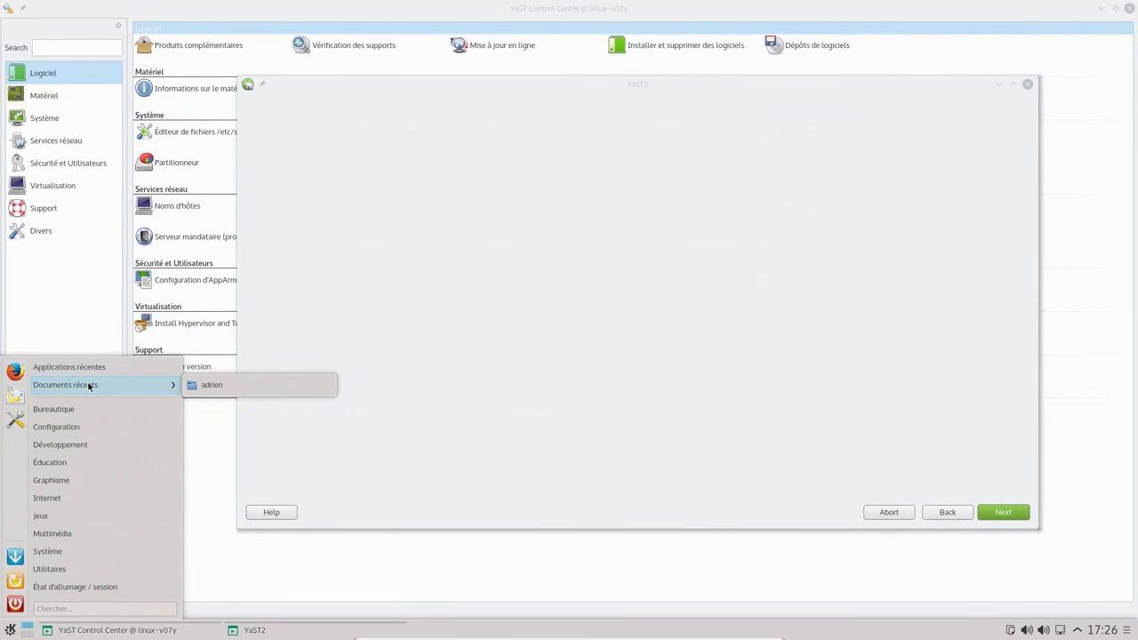
pyautogui.moveTo(99, 368)
pyautogui.click(267, 401)
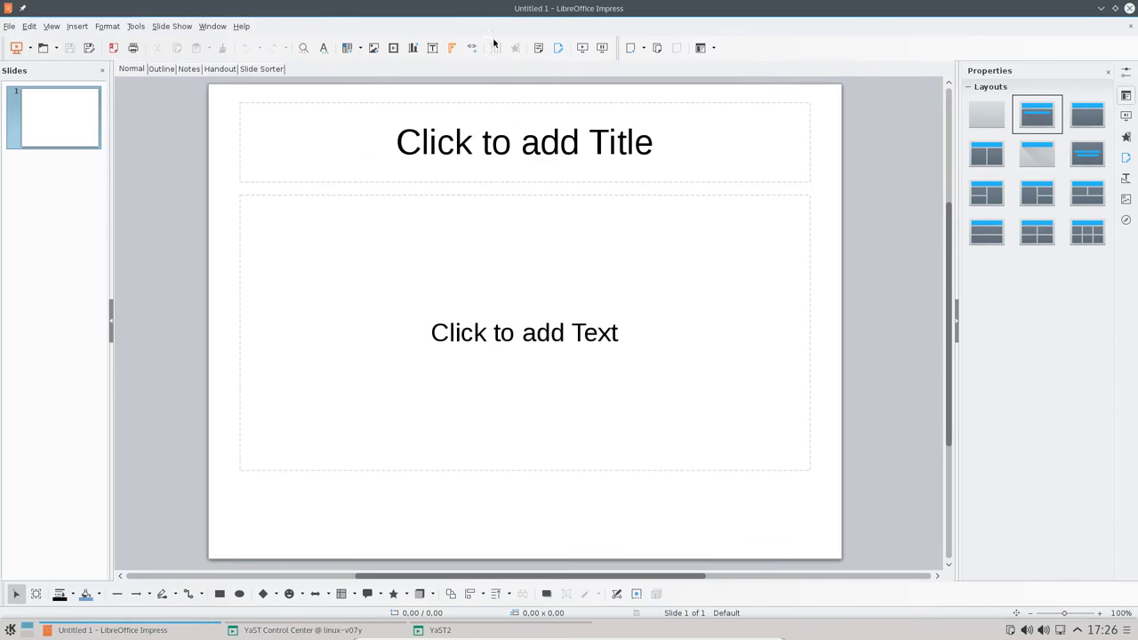
pyautogui.click(1129, 8)
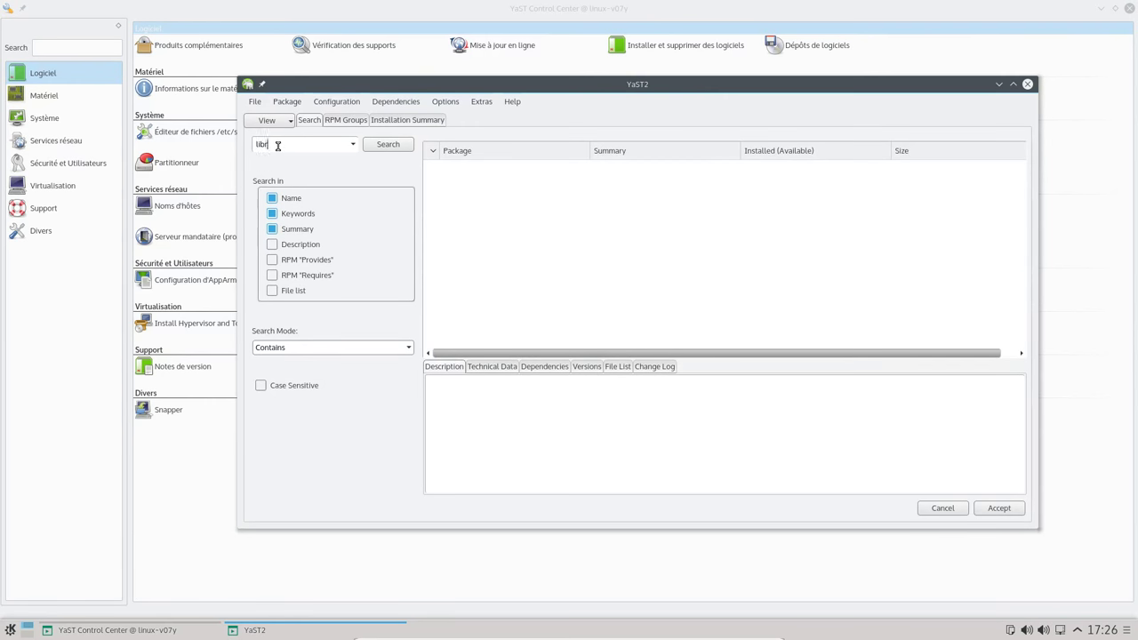
# Search the packages for "libreoffice" and mark the French localization package libreoffice-l10n-fr for installation
pyautogui.write('fice')
pyautogui.press('Return')
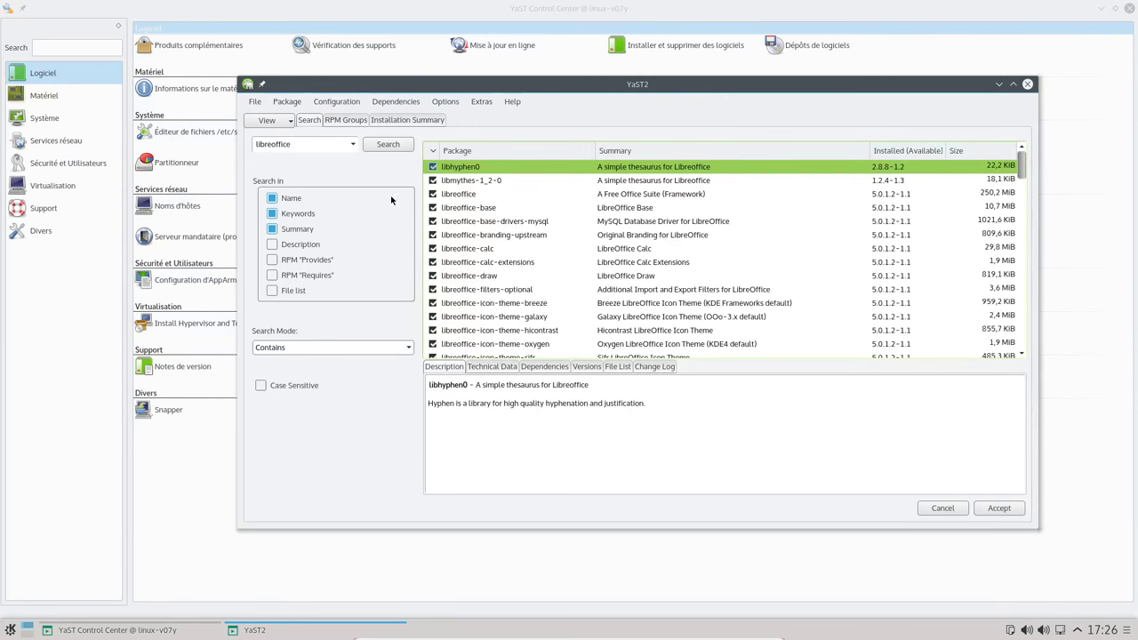
pyautogui.scroll(-15, 575, 292)
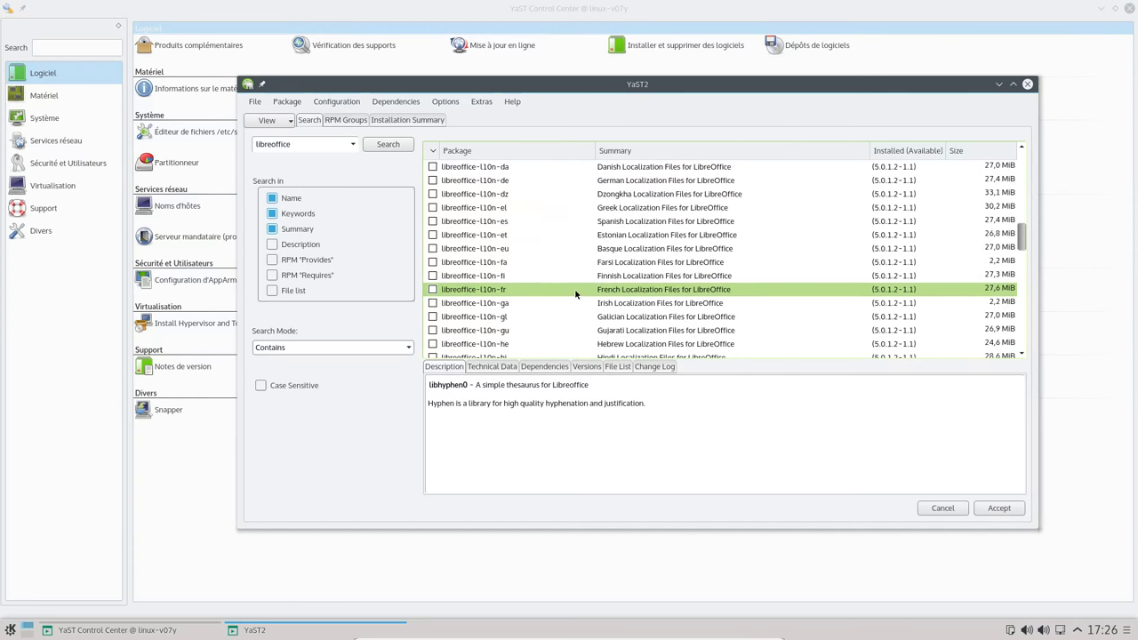
pyautogui.click(432, 289)
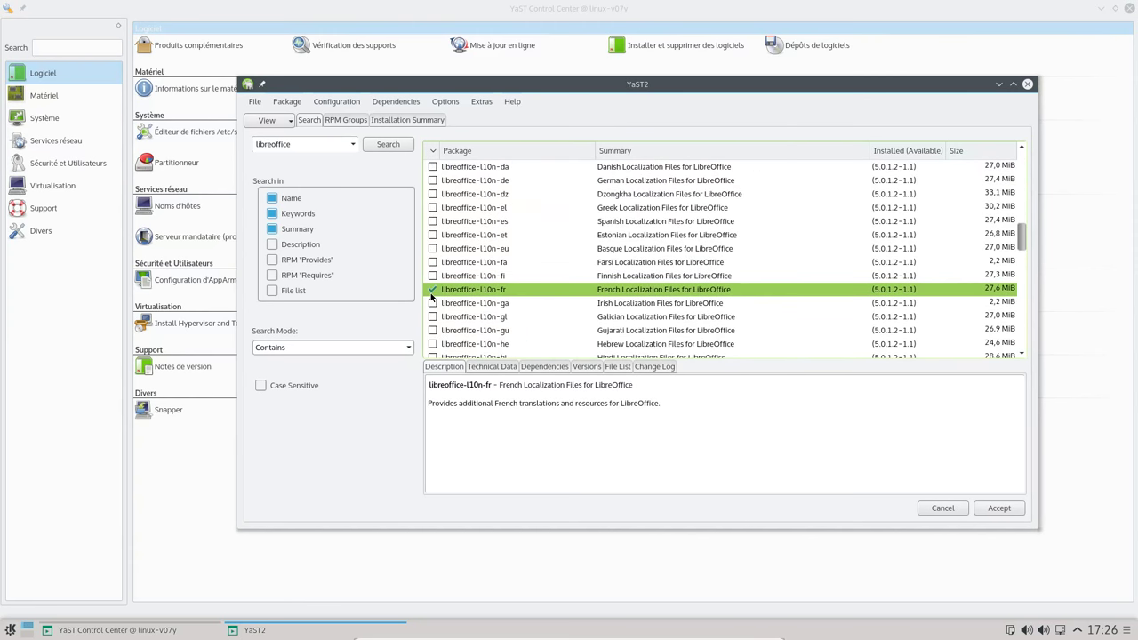
# Search the packages for "gimp" and look through the list for its language and help packages
pyautogui.doubleClick(302, 145)
pyautogui.write('gimp')
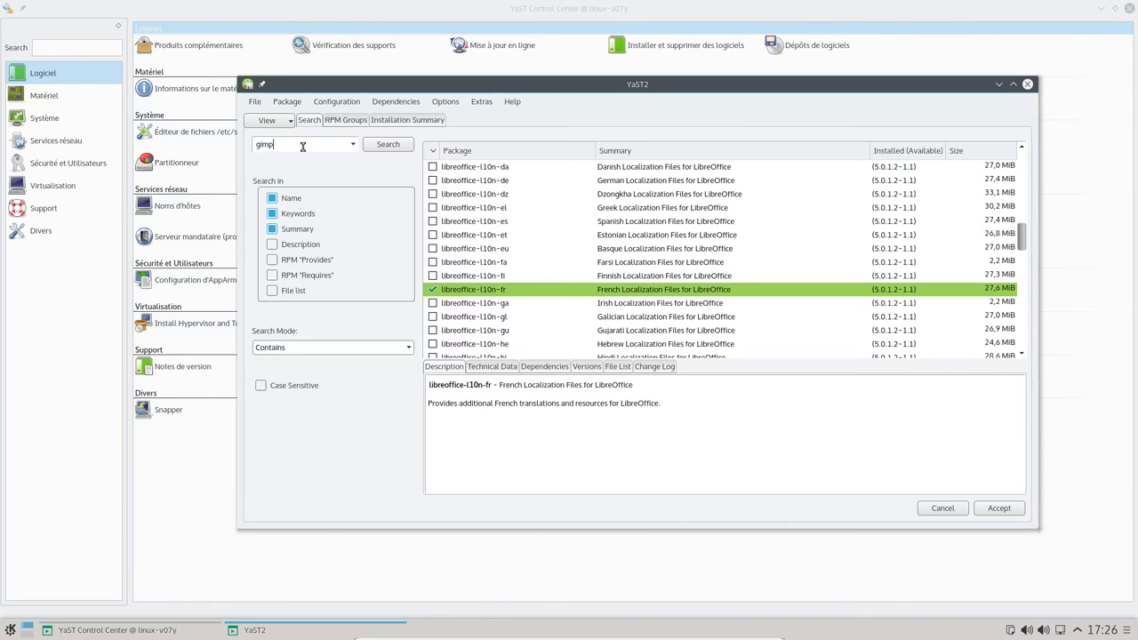
pyautogui.press('Return')
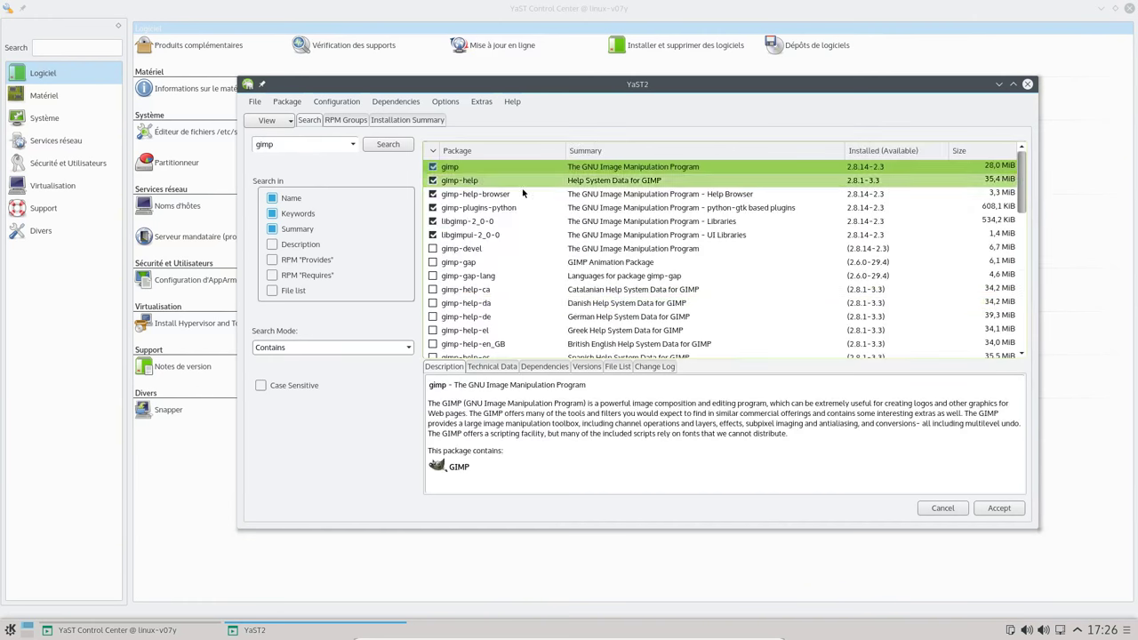
pyautogui.scroll(-7, 498, 274)
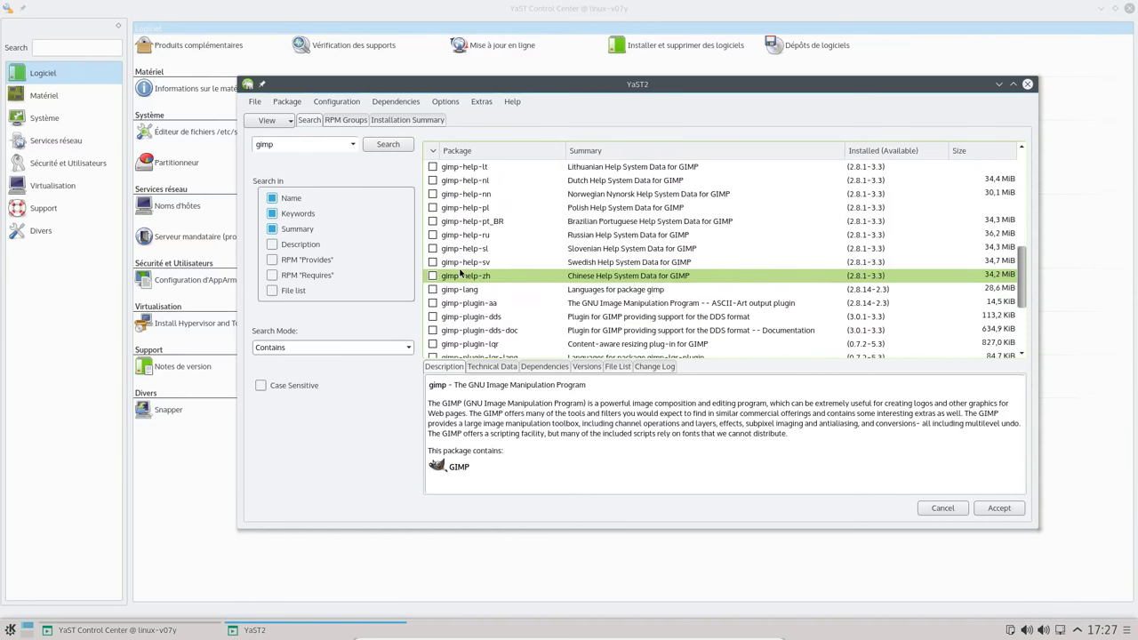
pyautogui.scroll(3, 459, 270)
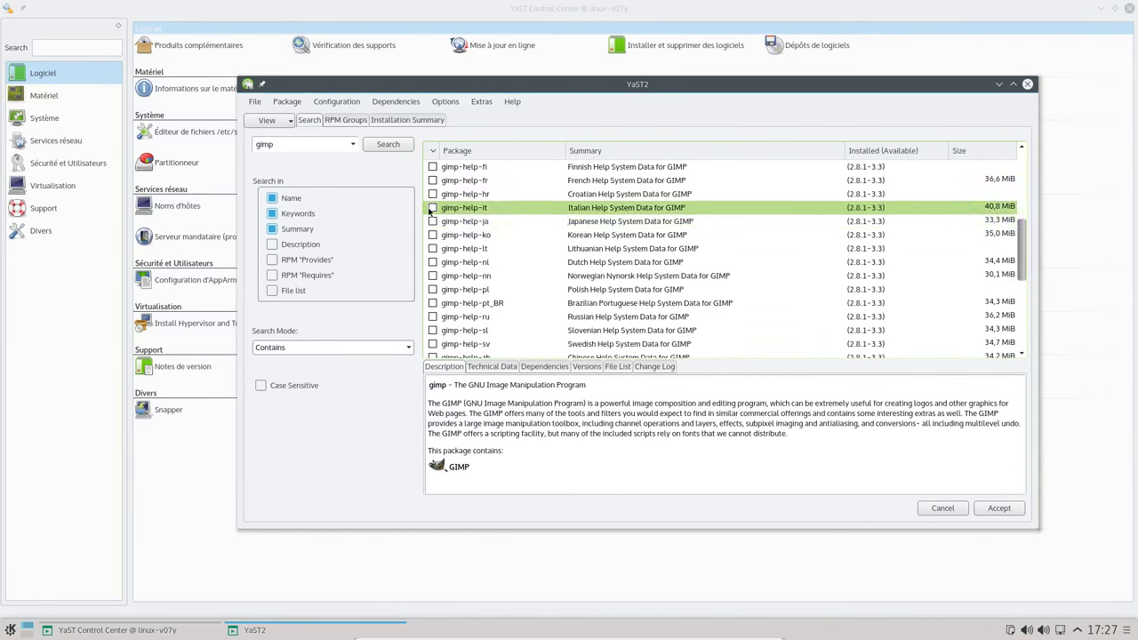
pyautogui.scroll(6, 432, 282)
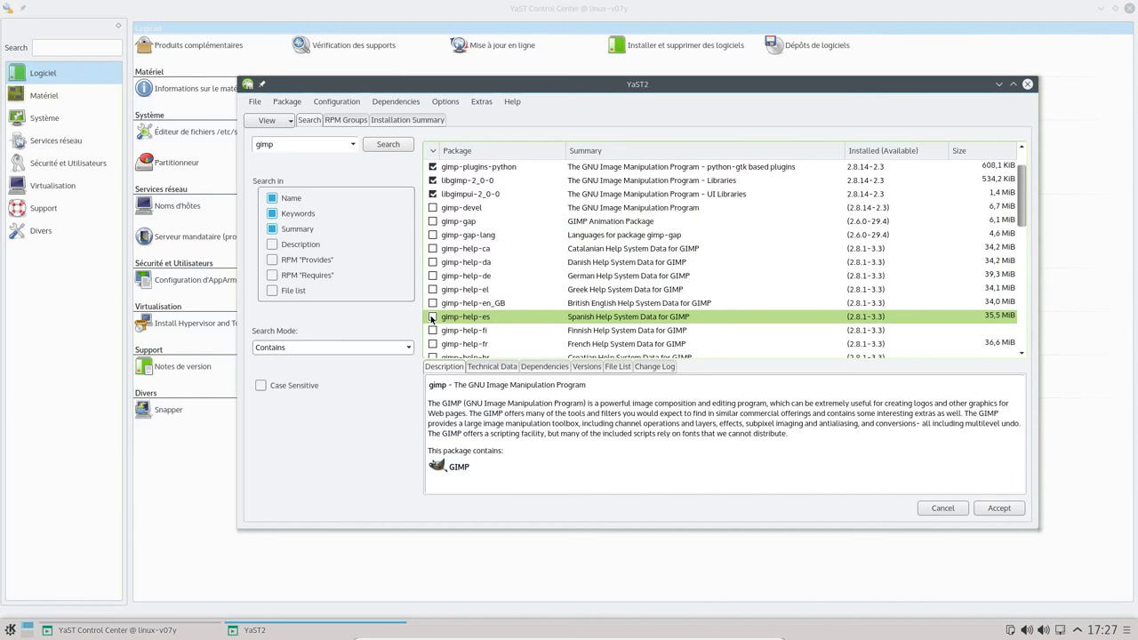
pyautogui.scroll(1, 539, 242)
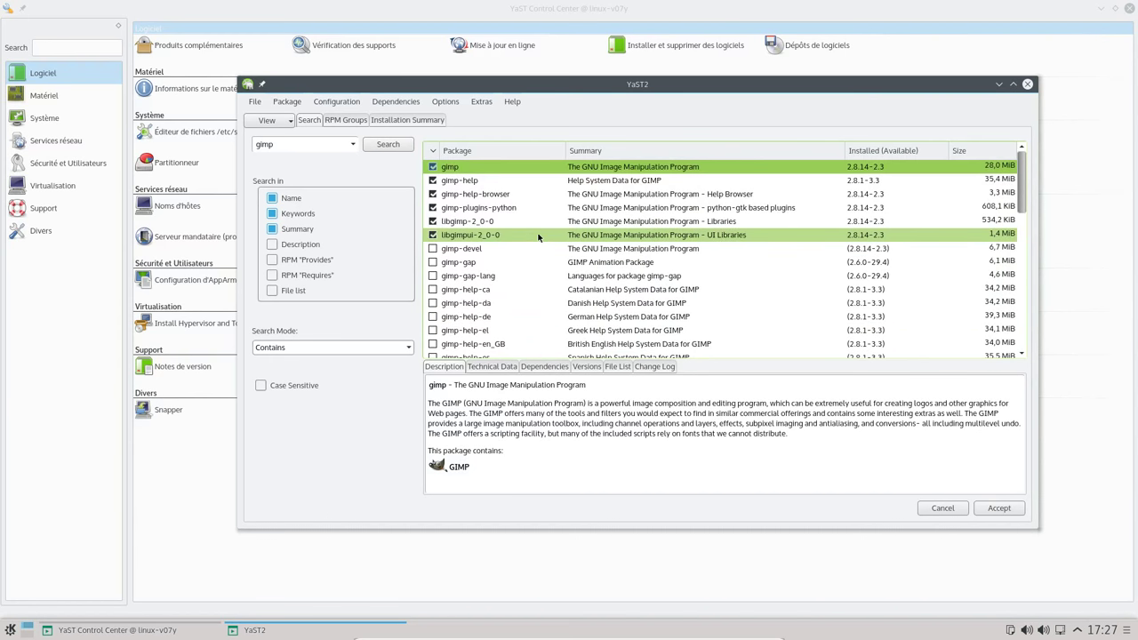
pyautogui.scroll(-10, 538, 233)
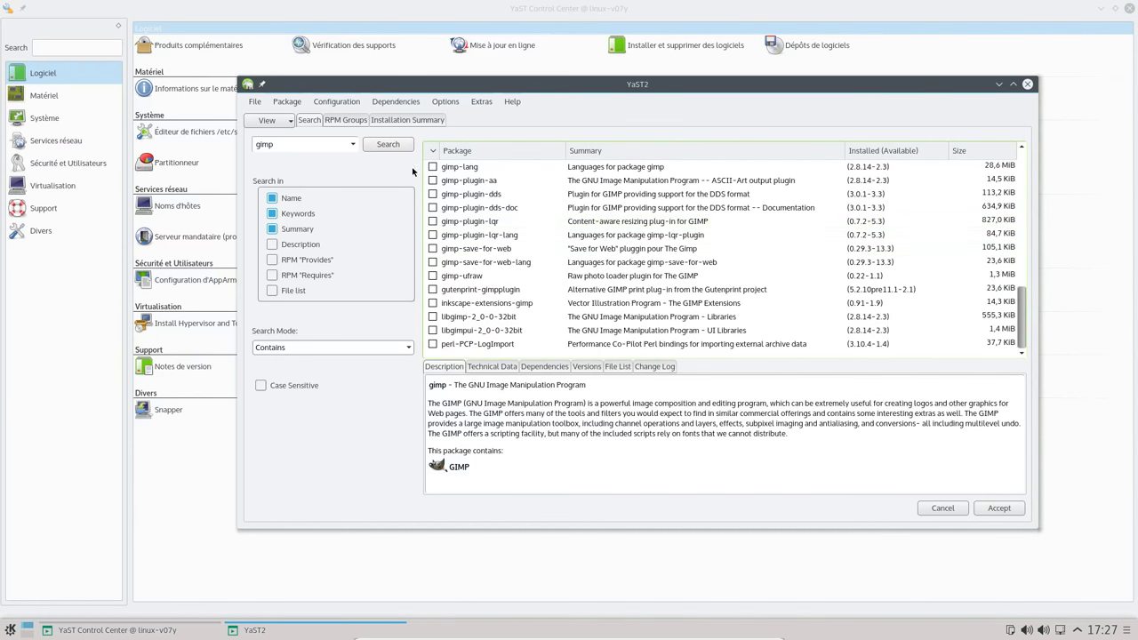
# Search the packages for "firefox" and check its translation packages
pyautogui.doubleClick(312, 143)
pyautogui.write('firefox')
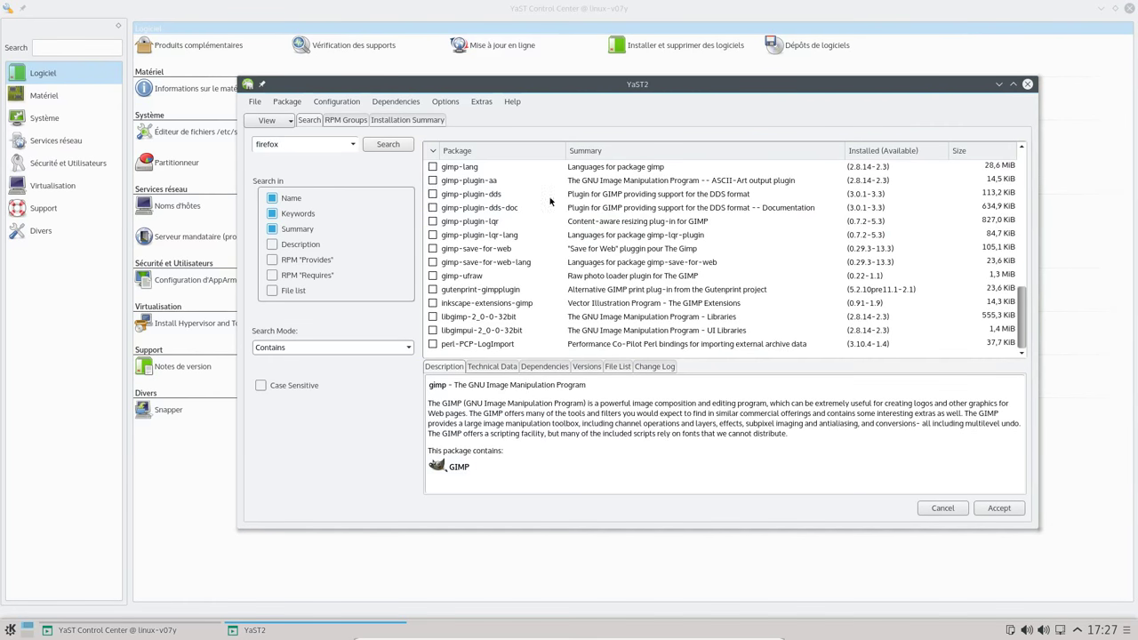
pyautogui.press('Return')
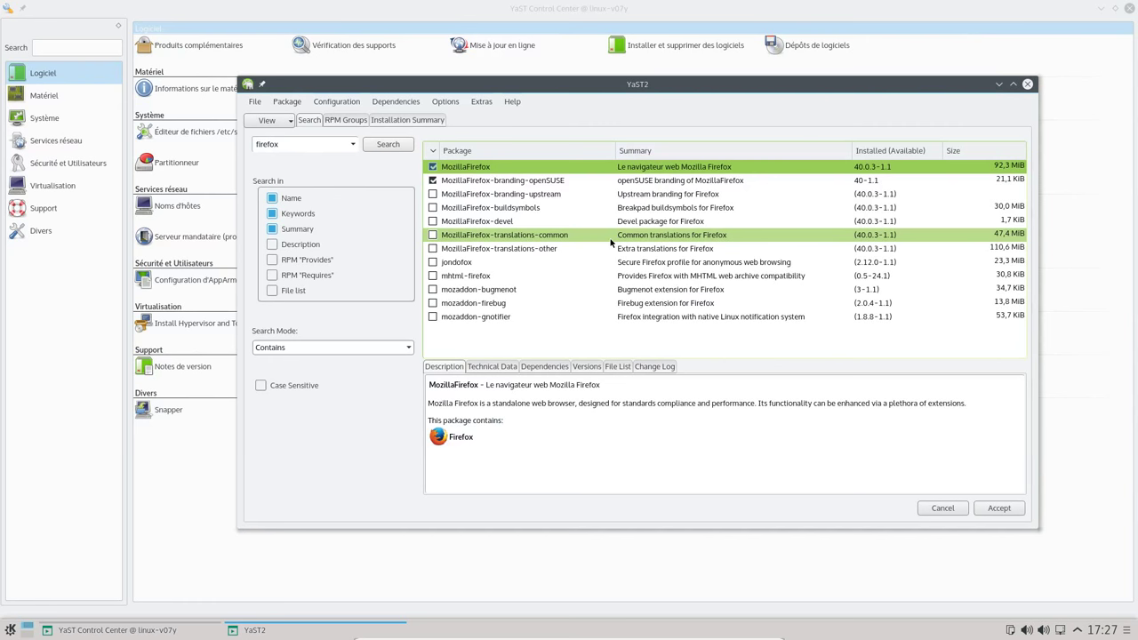
# Accept the package selection and install it together with the myspell-fr_FR dictionary dependency
pyautogui.click(999, 509)
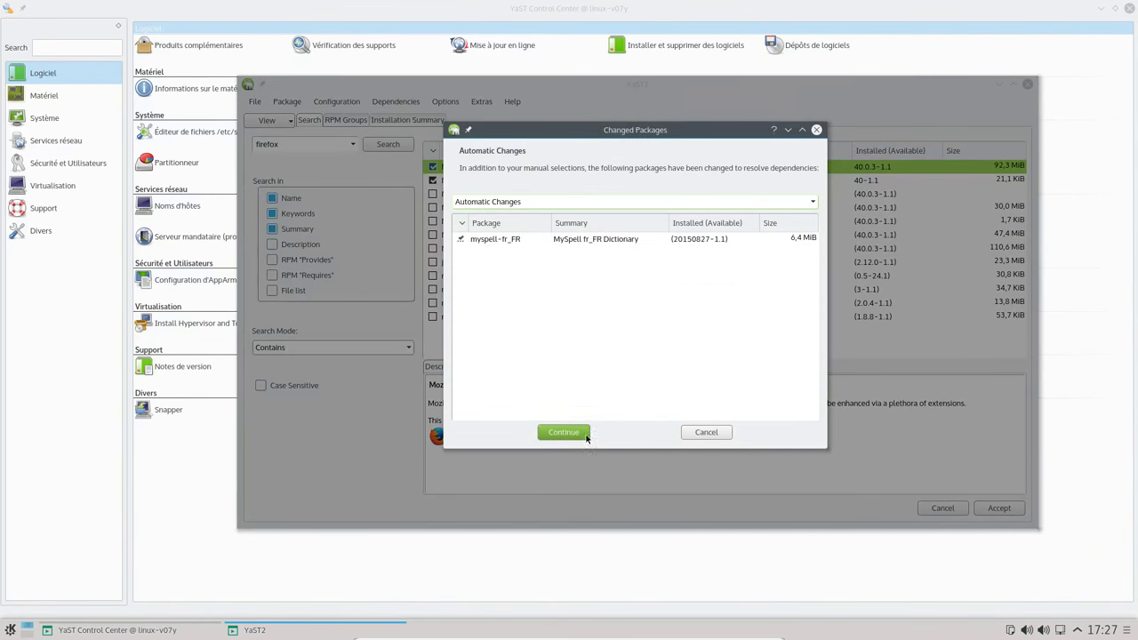
pyautogui.click(564, 434)
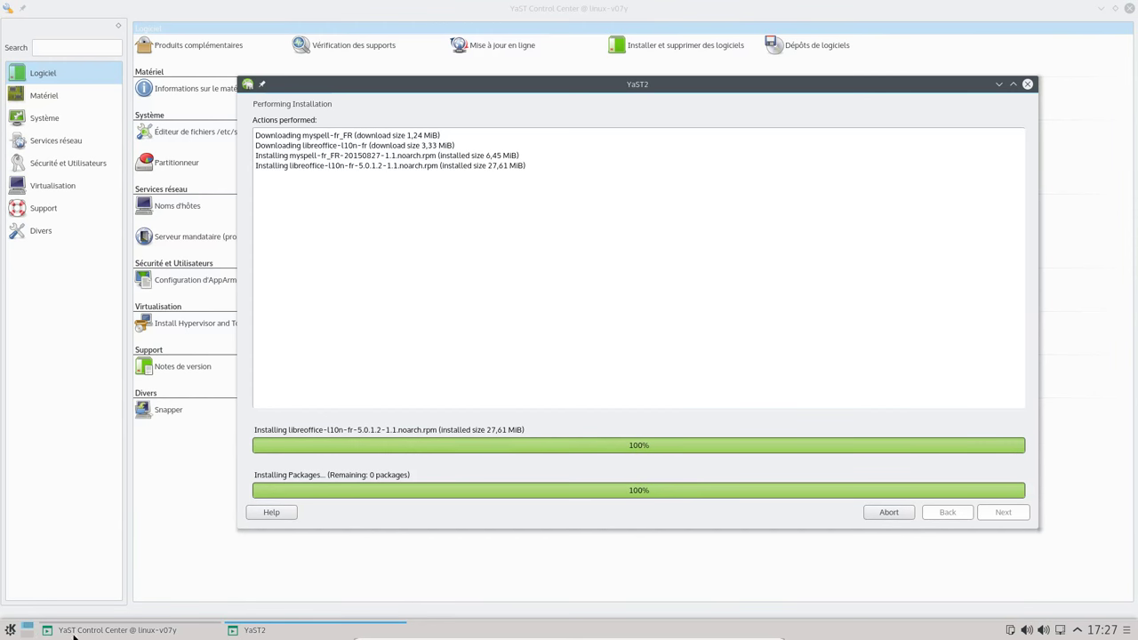
# Launch Firefox, finish the package installation report, and maximize the browser after minimizing the YaST control center
pyautogui.click(10, 629)
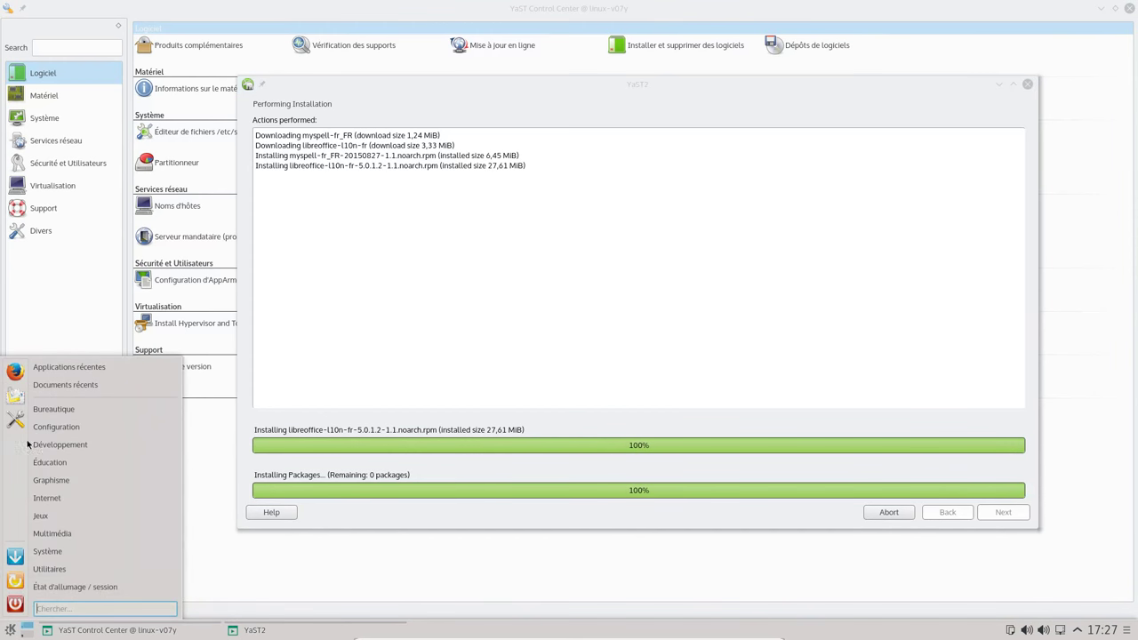
pyautogui.click(17, 373)
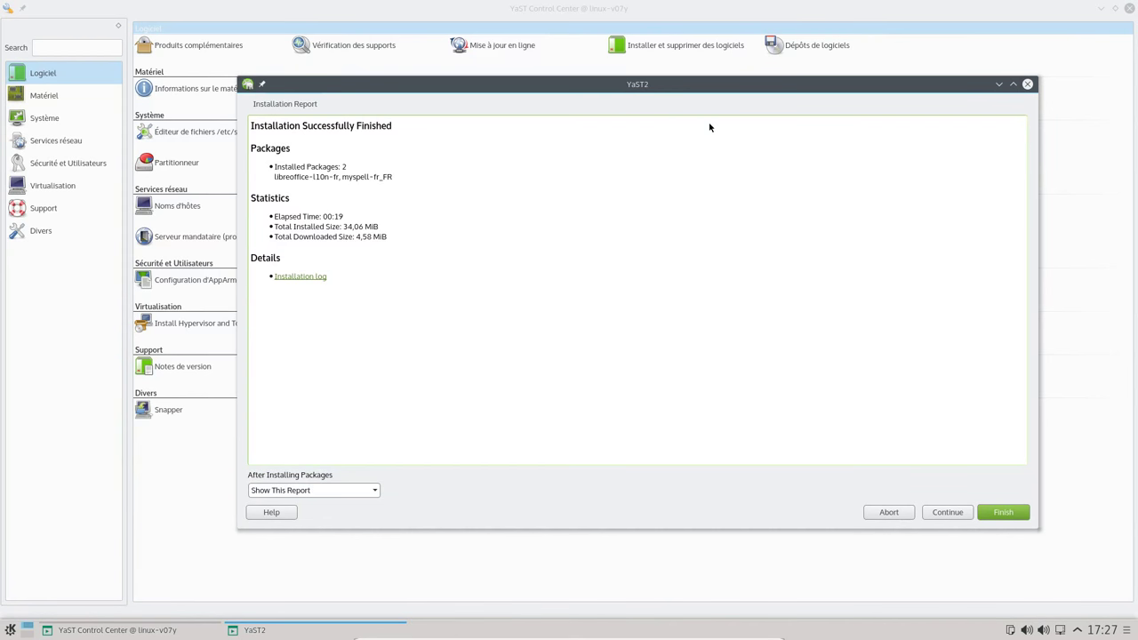
pyautogui.click(997, 513)
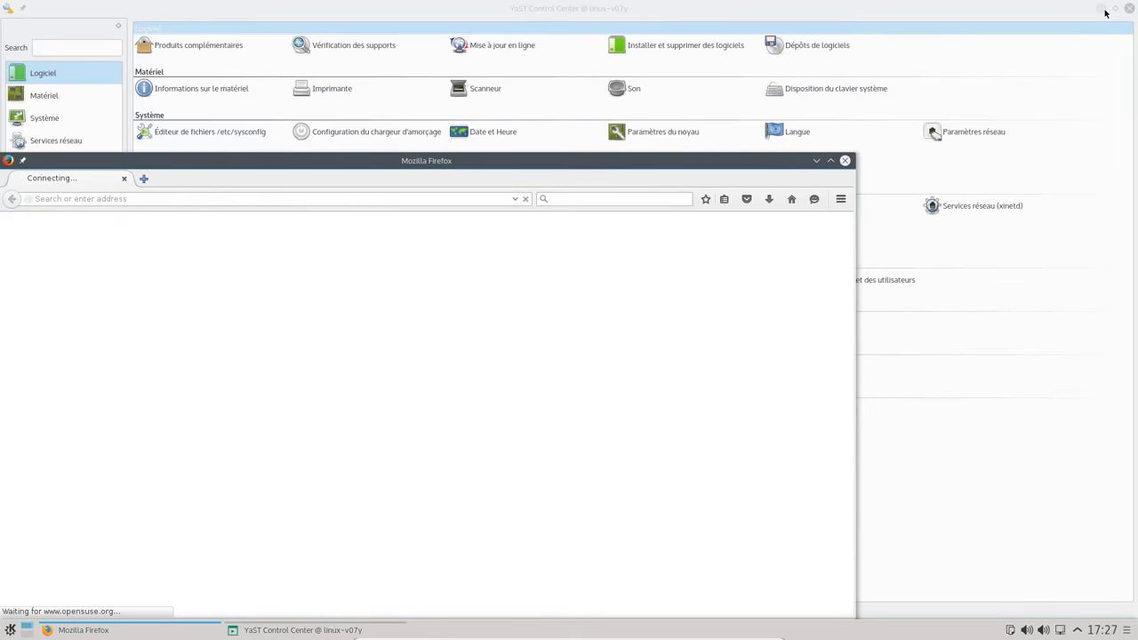
pyautogui.click(1101, 9)
pyautogui.doubleClick(656, 164)
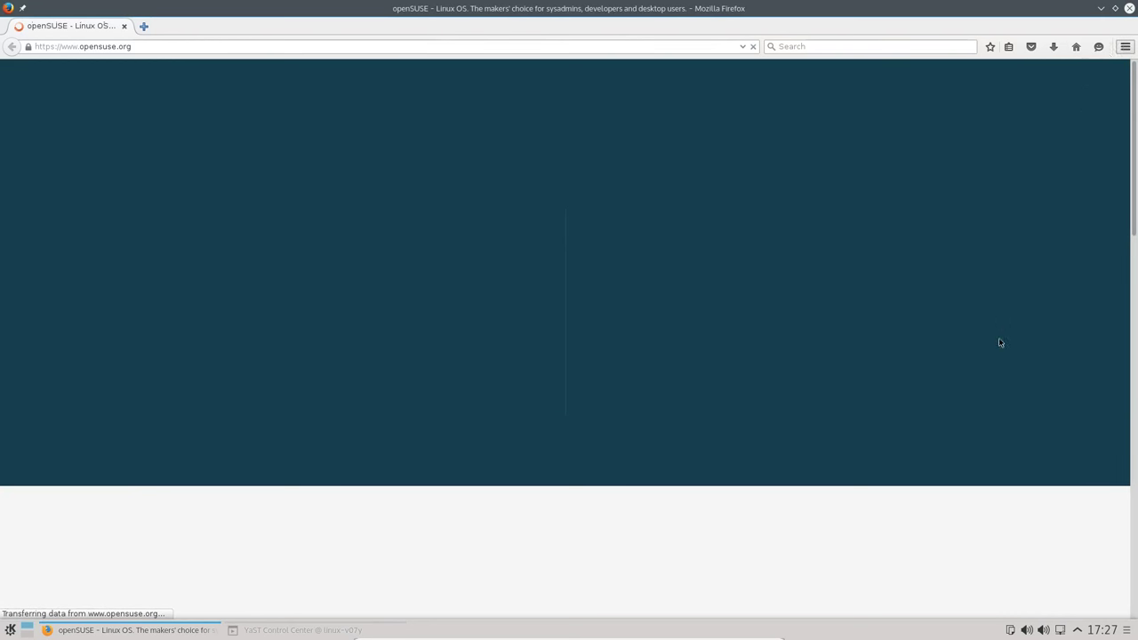
# Open the Firefox Preferences and the Add-ons Manager in separate tabs
pyautogui.click(1125, 46)
pyautogui.click(1024, 248)
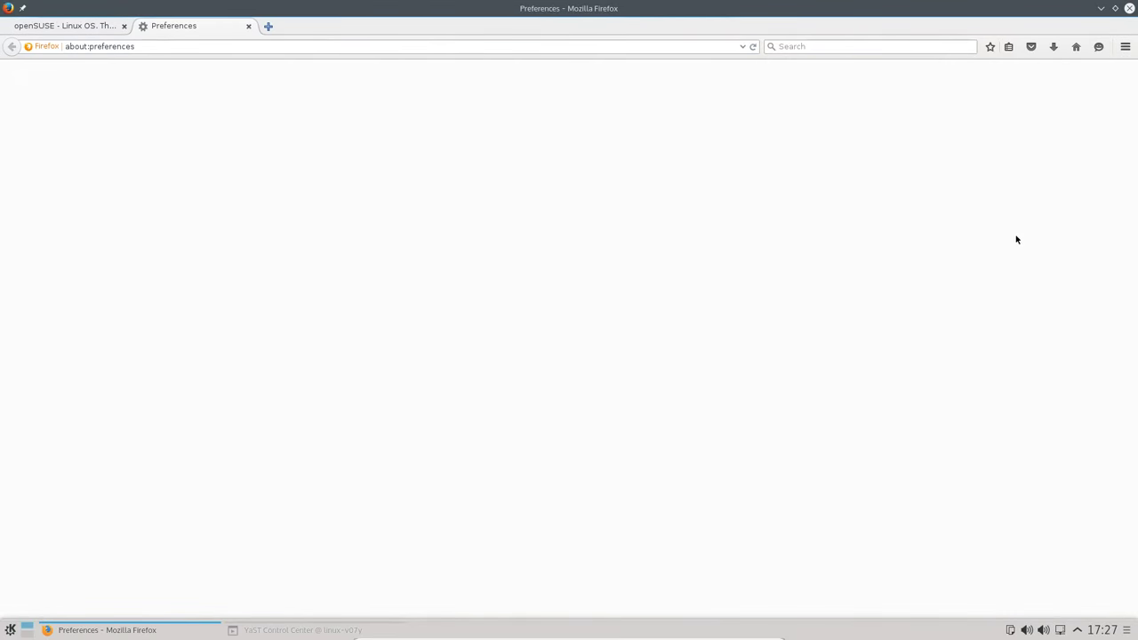
pyautogui.click(1125, 46)
pyautogui.click(1098, 231)
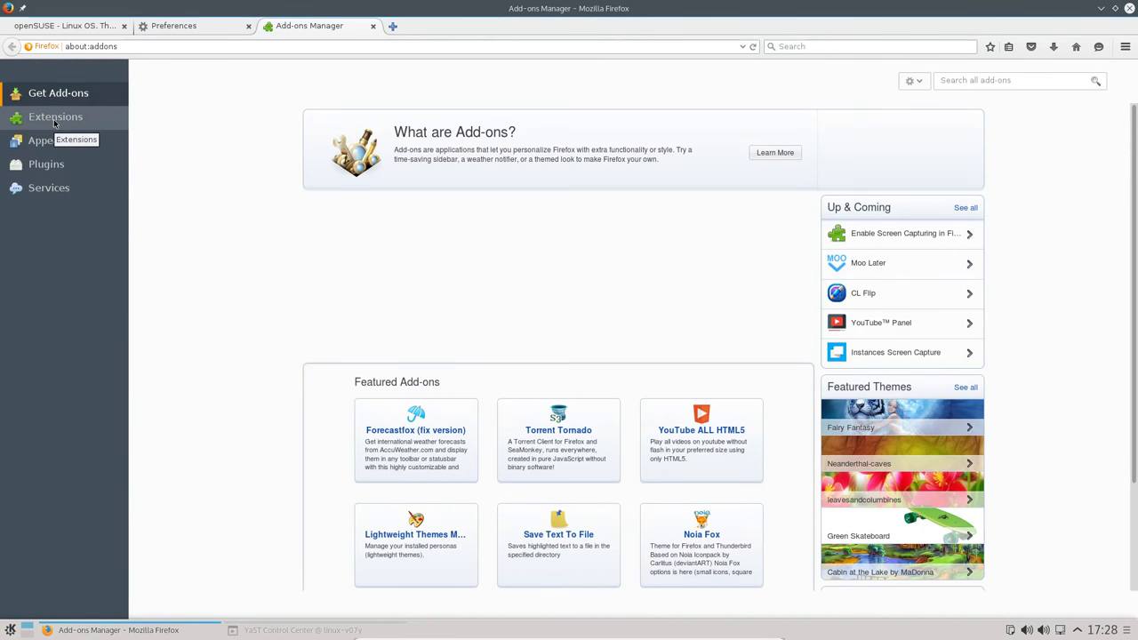
# View the Plugins, Appearance, Extensions and Get Add-ons pages, and close the Add-ons Manager and Preferences tabs
pyautogui.click(46, 168)
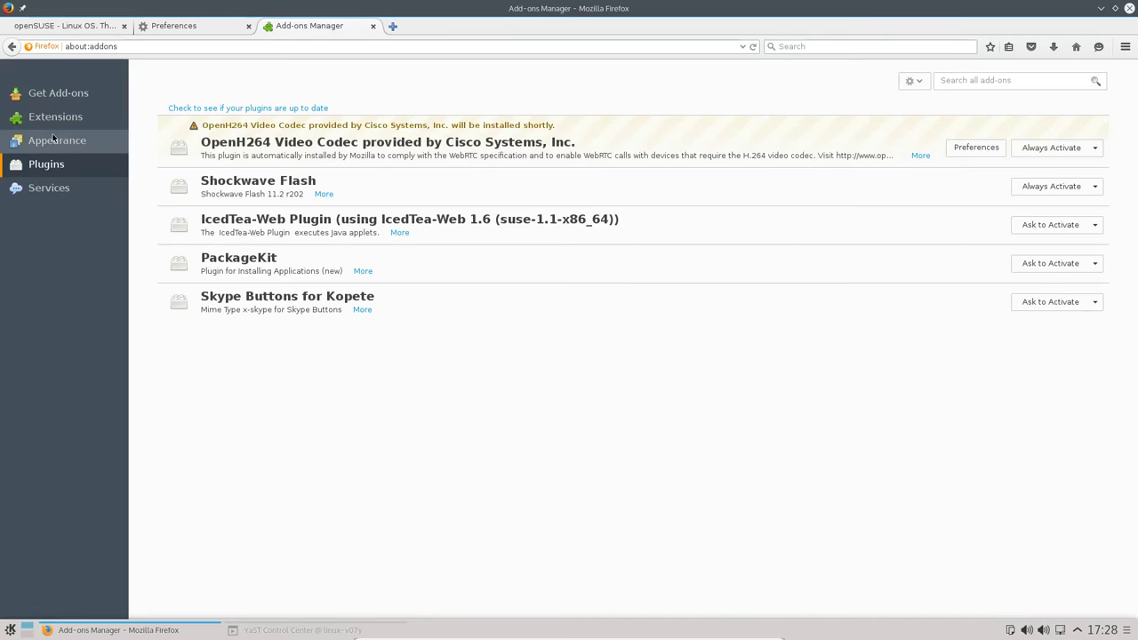
pyautogui.click(53, 145)
pyautogui.click(65, 113)
pyautogui.click(59, 94)
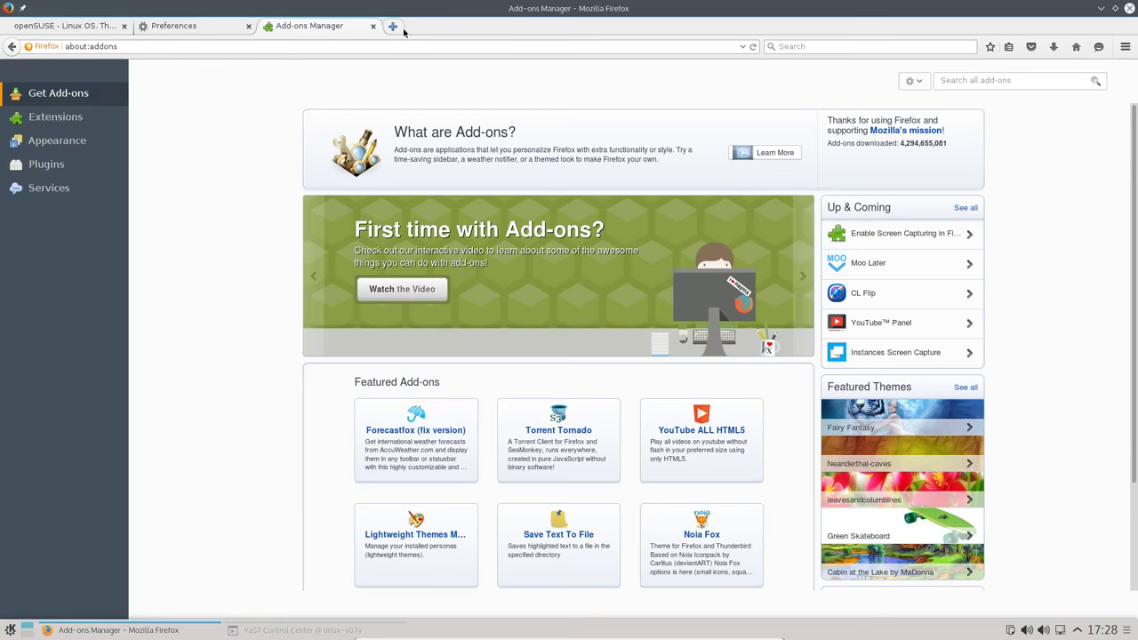
pyautogui.click(374, 26)
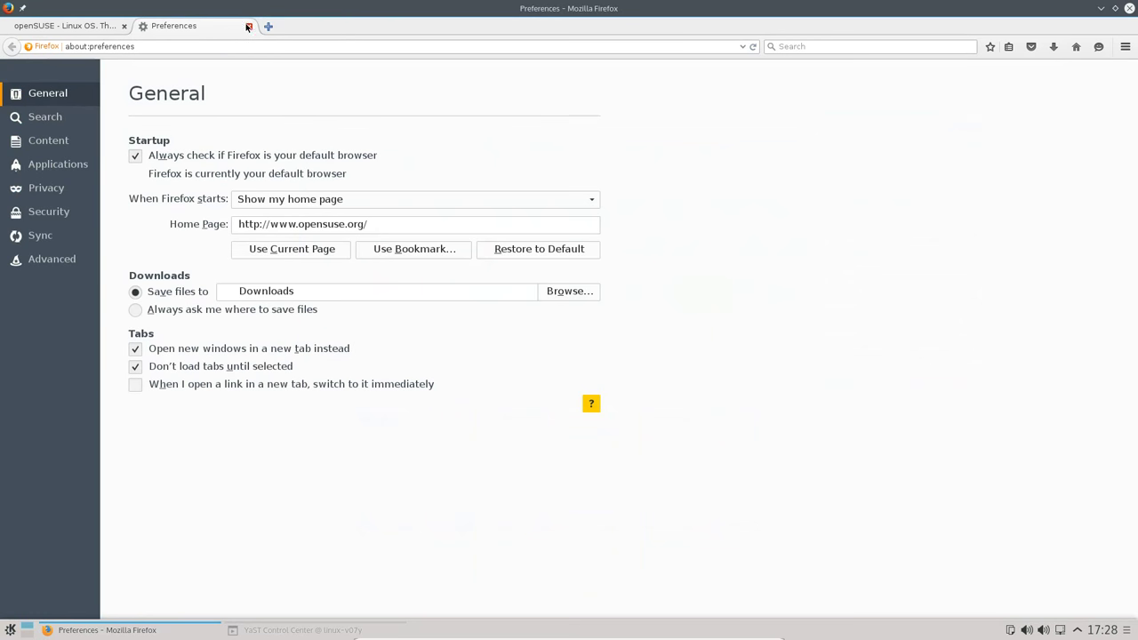
pyautogui.click(249, 26)
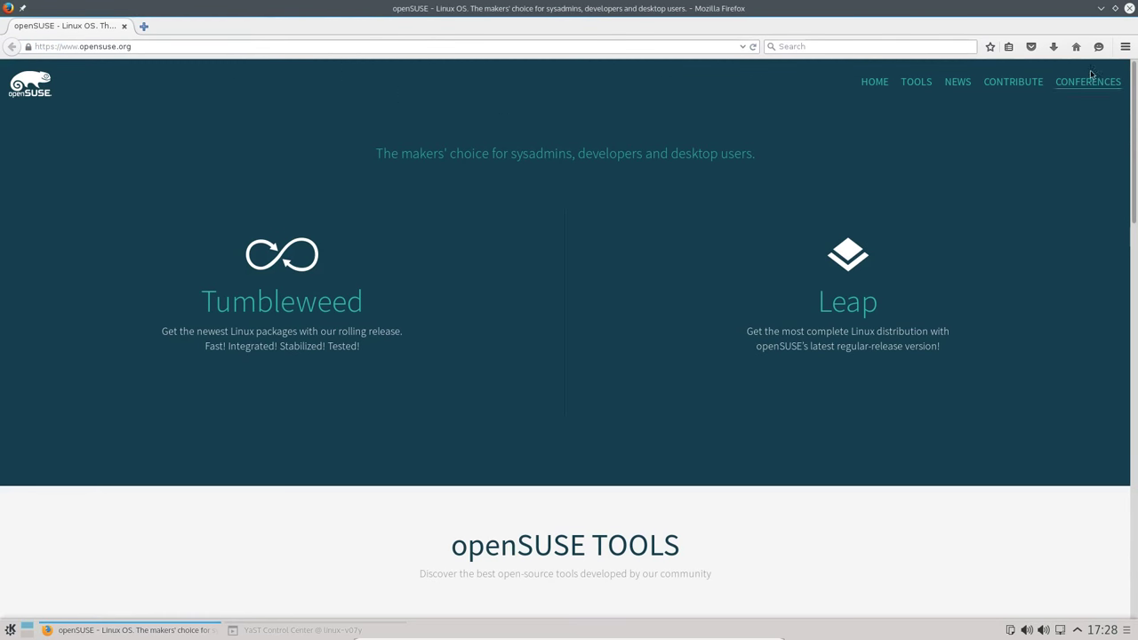
# Close Firefox, launch LibreOffice Impress to check its interface language, and close it
pyautogui.click(1122, 46)
pyautogui.click(1122, 47)
pyautogui.click(1129, 9)
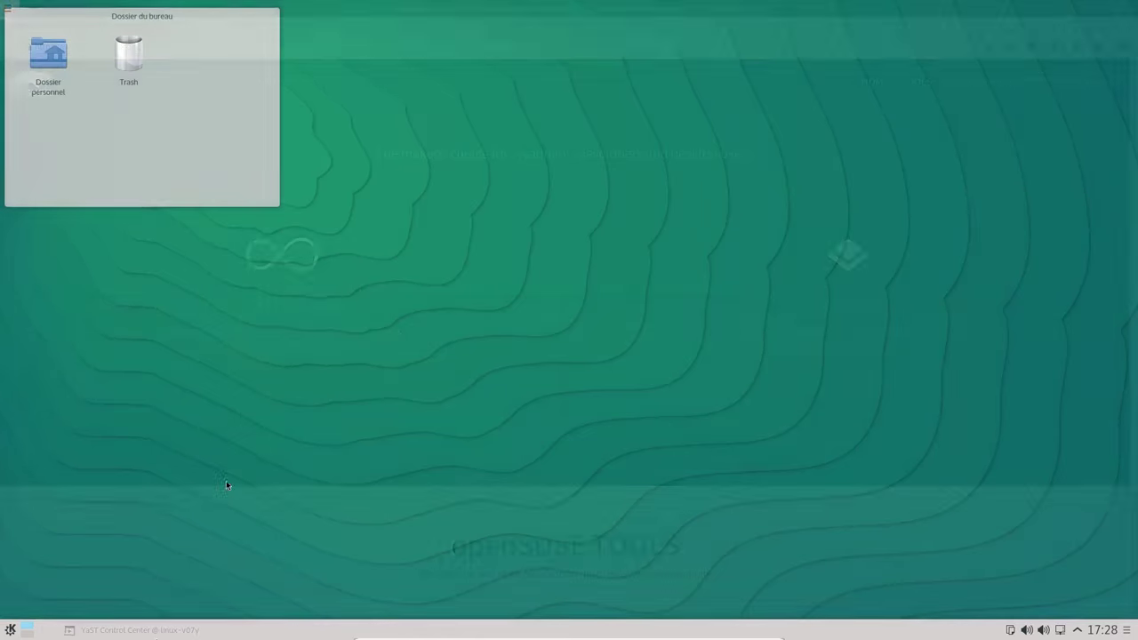
pyautogui.click(10, 629)
pyautogui.moveTo(169, 368)
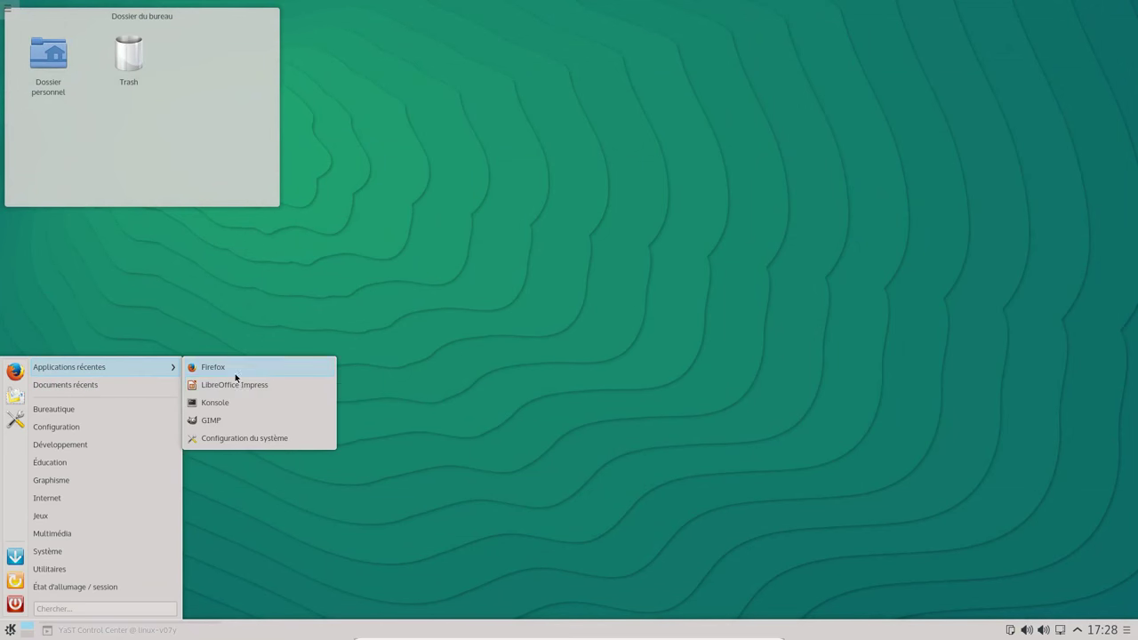
pyautogui.click(241, 385)
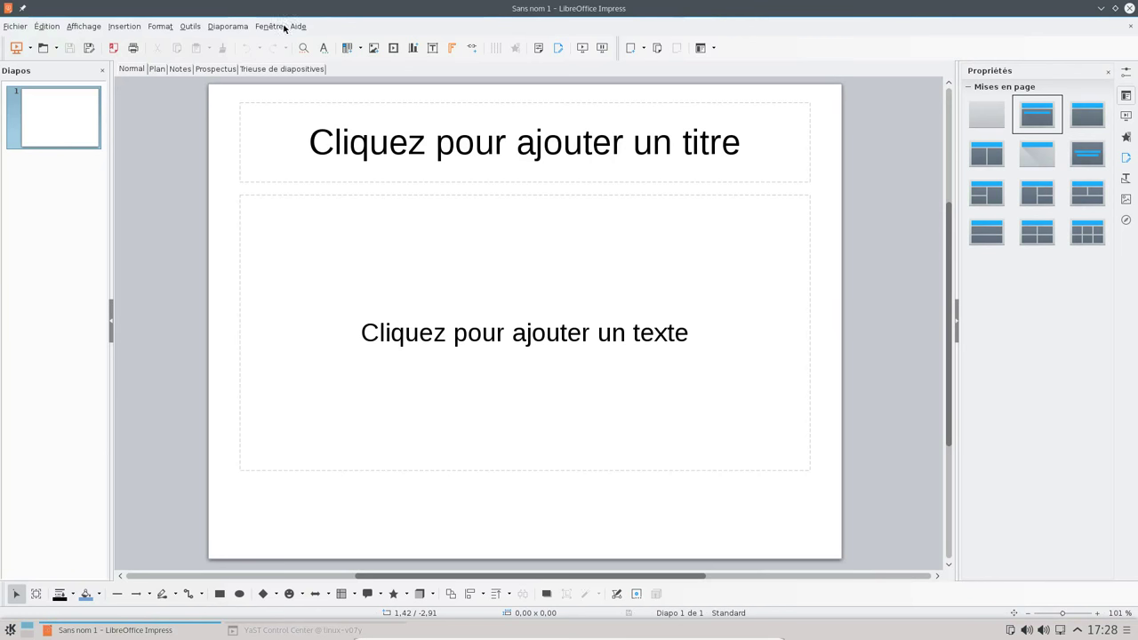
pyautogui.click(1130, 8)
# Launch GIMP from the recent applications and switch it to single-window mode
pyautogui.click(10, 630)
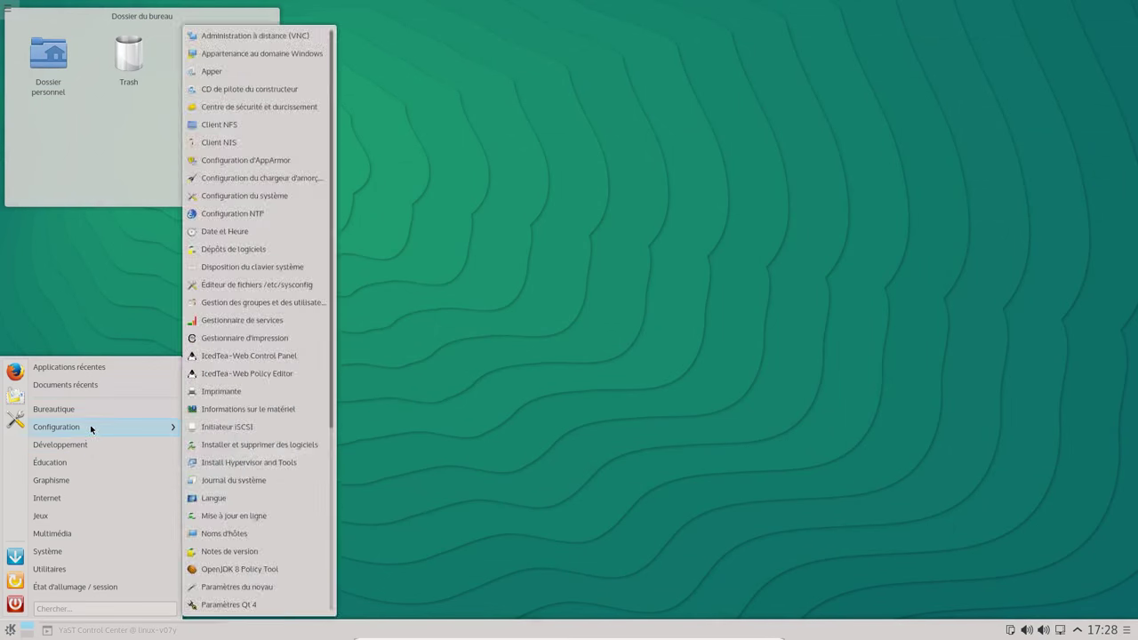
pyautogui.moveTo(106, 367)
pyautogui.click(211, 421)
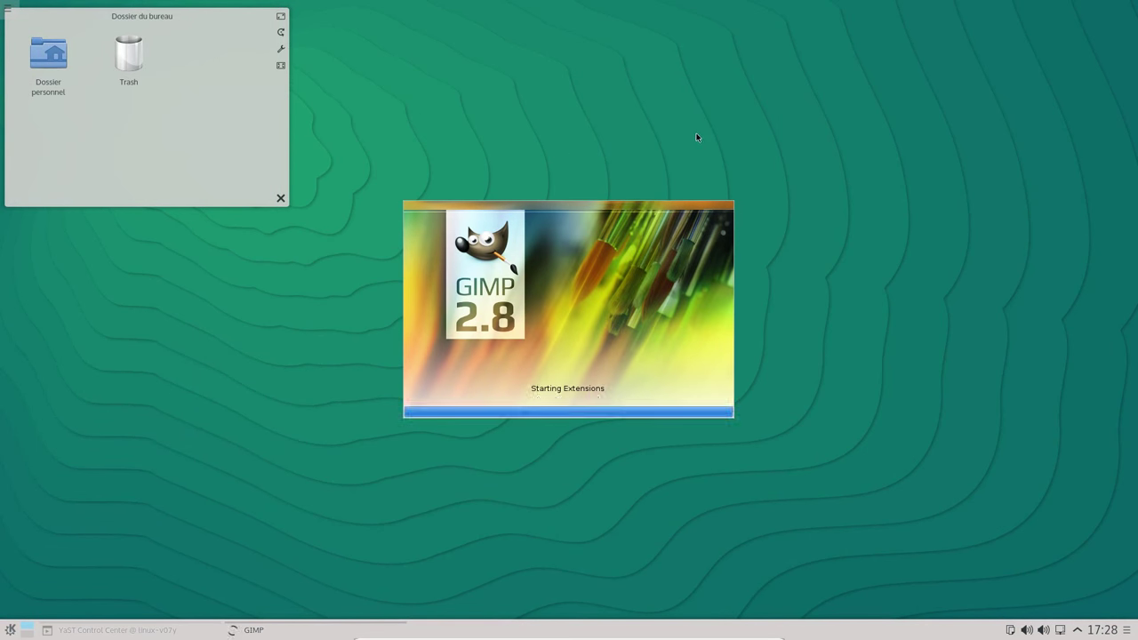
pyautogui.click(503, 241)
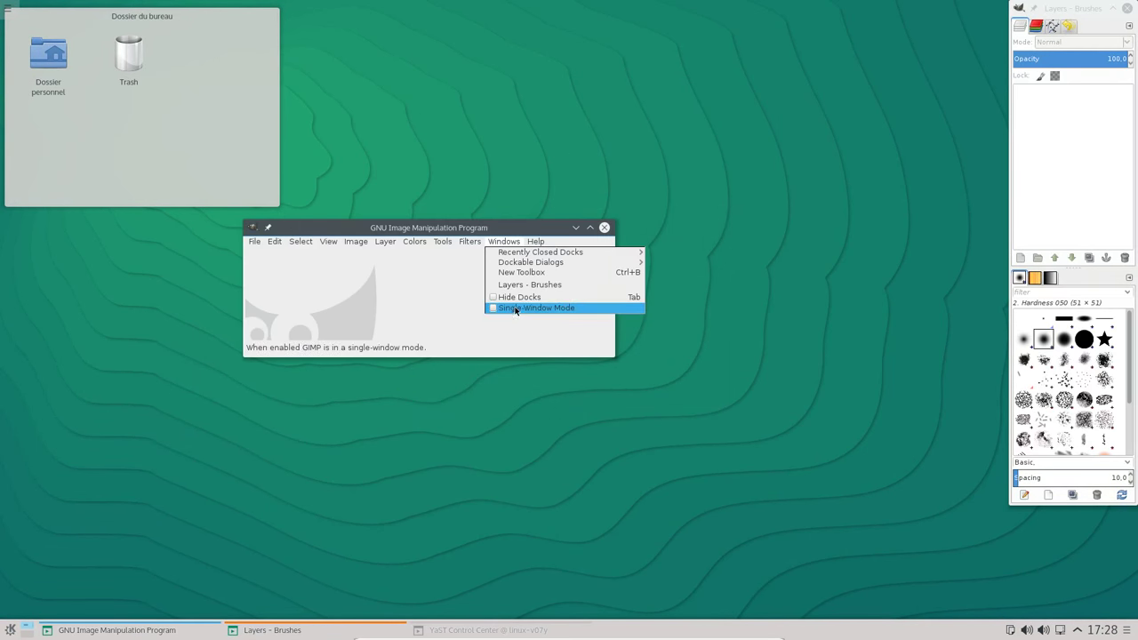
pyautogui.click(515, 307)
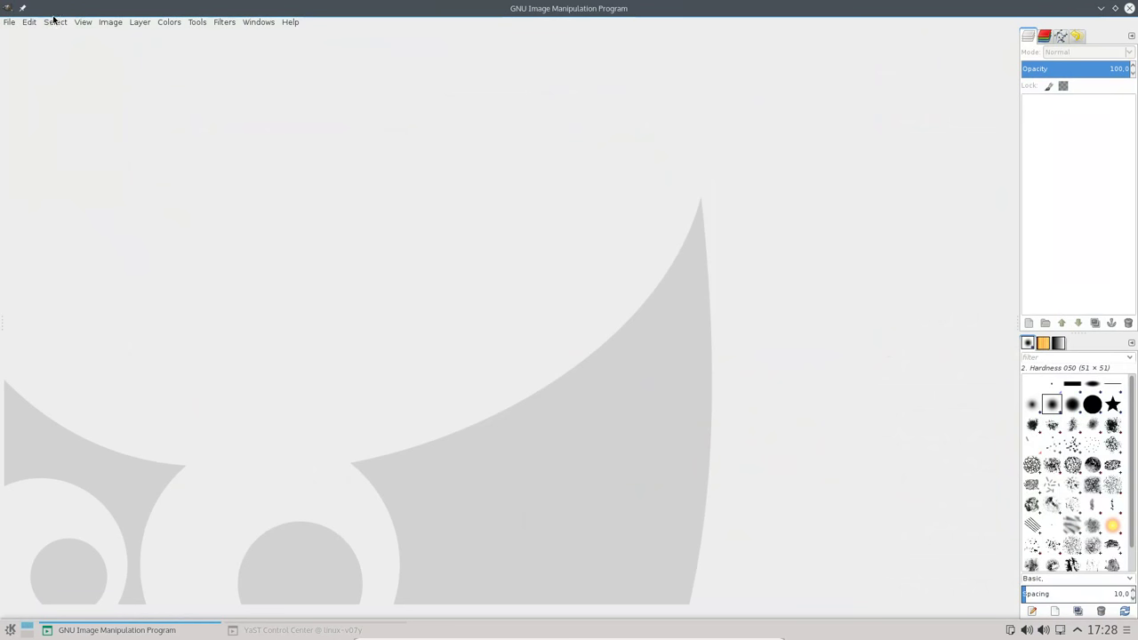
# Check the languages offered in GIMP's interface preferences, keep System Language, and close the preferences and GIMP
pyautogui.click(31, 22)
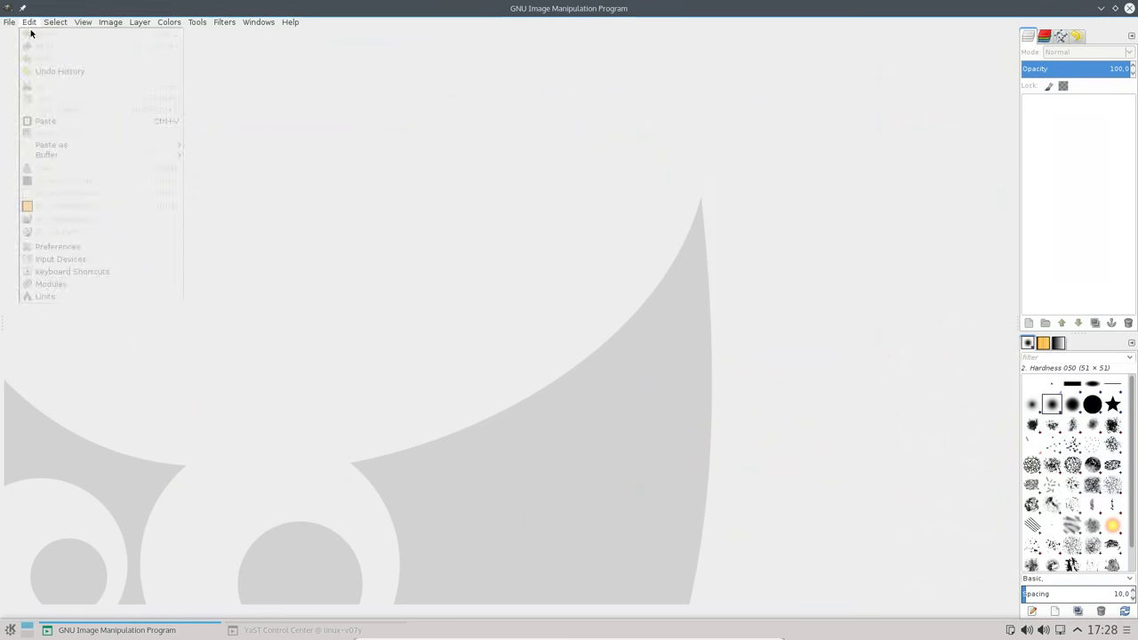
pyautogui.click(57, 246)
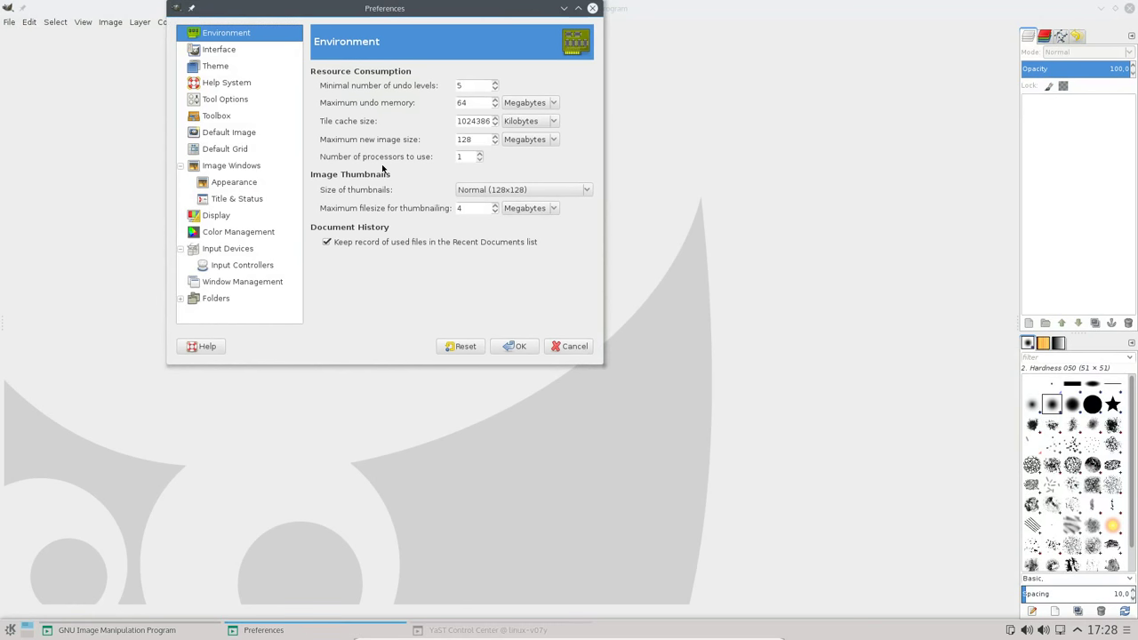
pyautogui.click(222, 52)
pyautogui.click(353, 85)
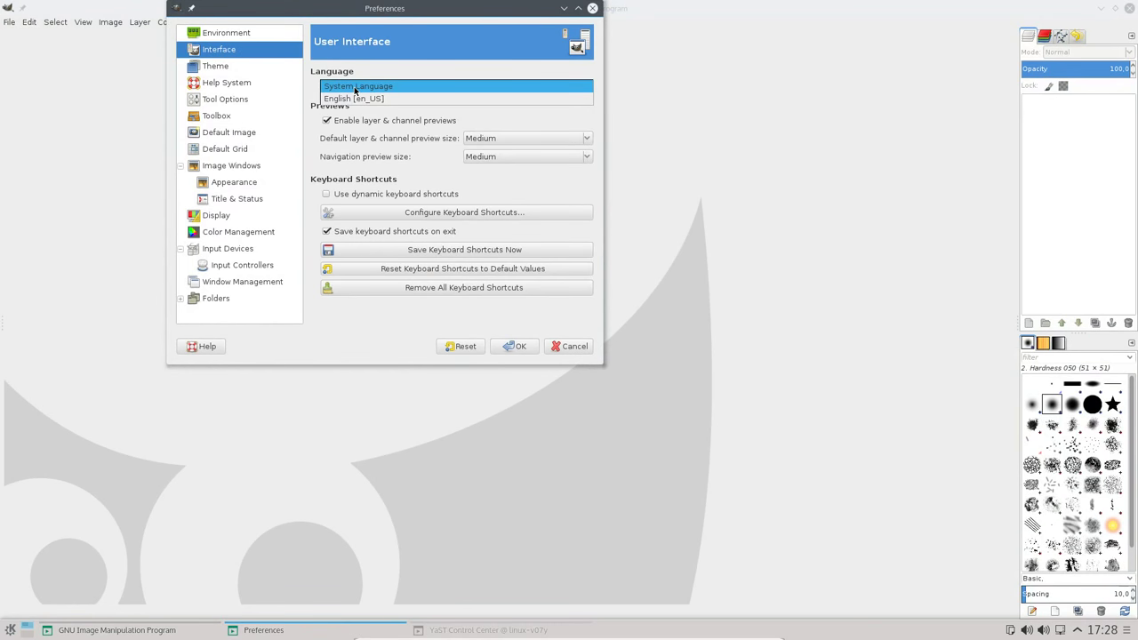
pyautogui.click(357, 86)
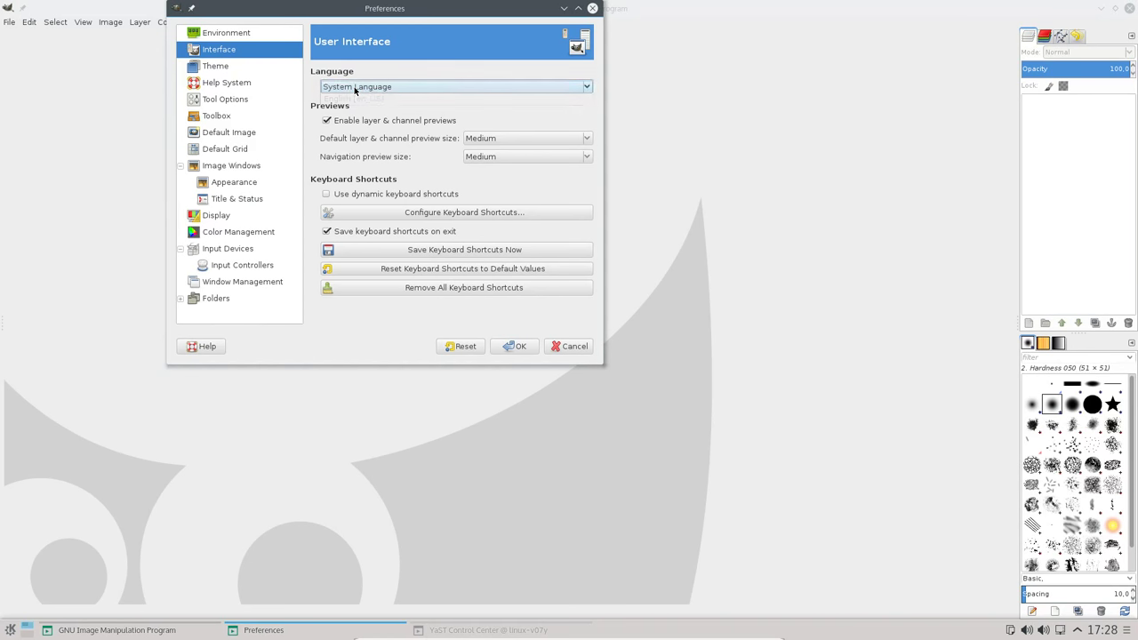
pyautogui.click(593, 9)
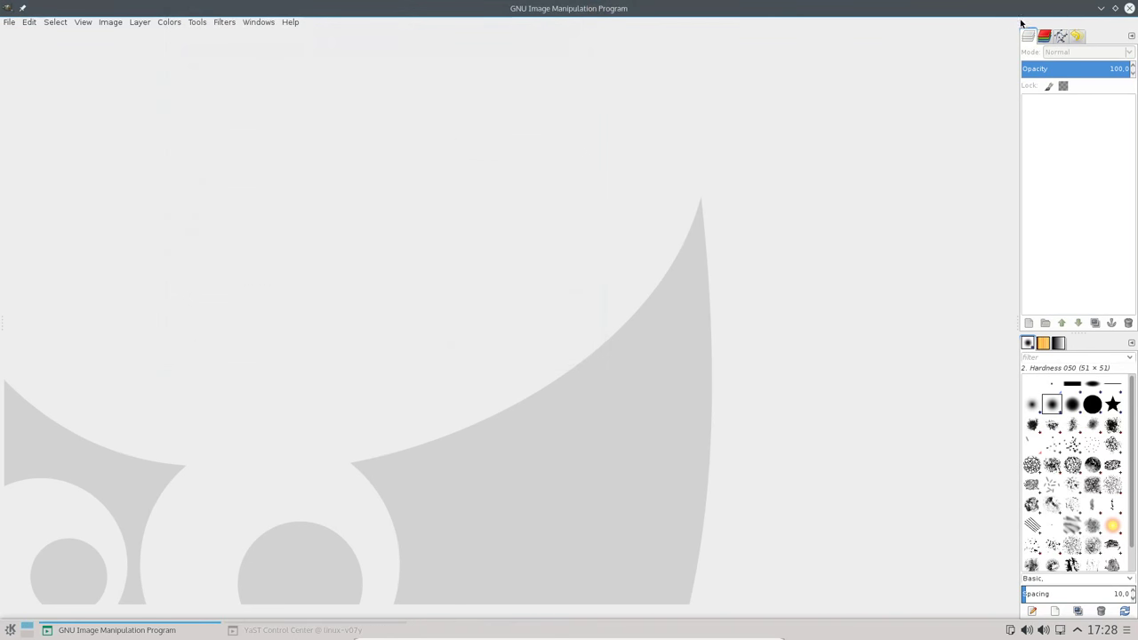
pyautogui.click(1129, 8)
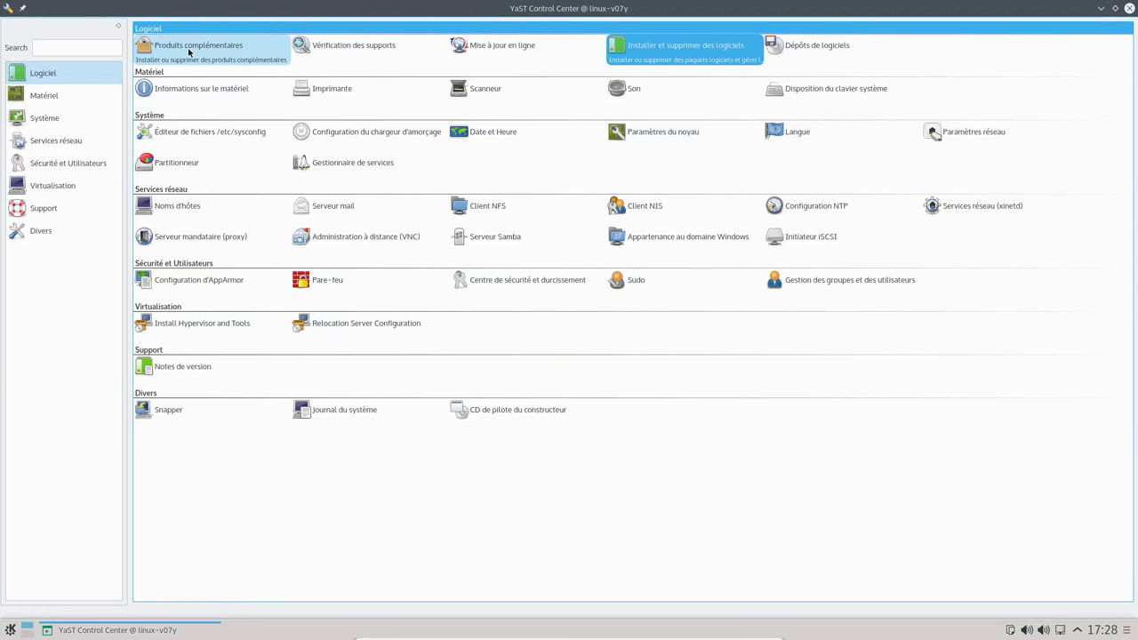
# Disable the openSUSE-20150909-0 CD repository in YaST's software repositories, save the change, and close the control center
pyautogui.click(836, 45)
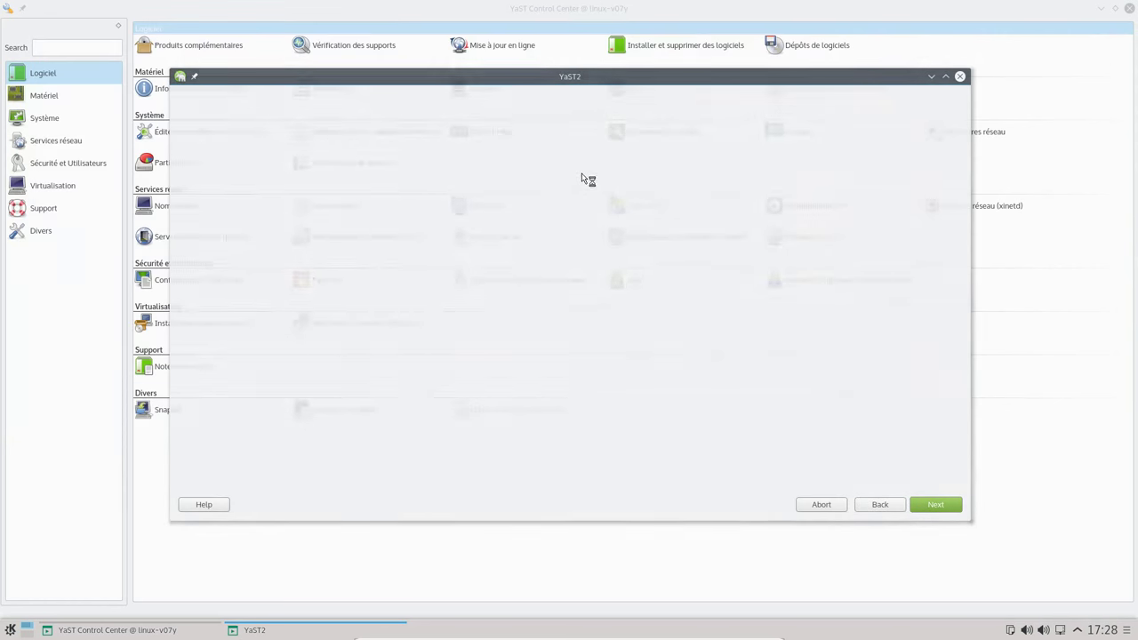
pyautogui.click(9, 632)
pyautogui.moveTo(73, 465)
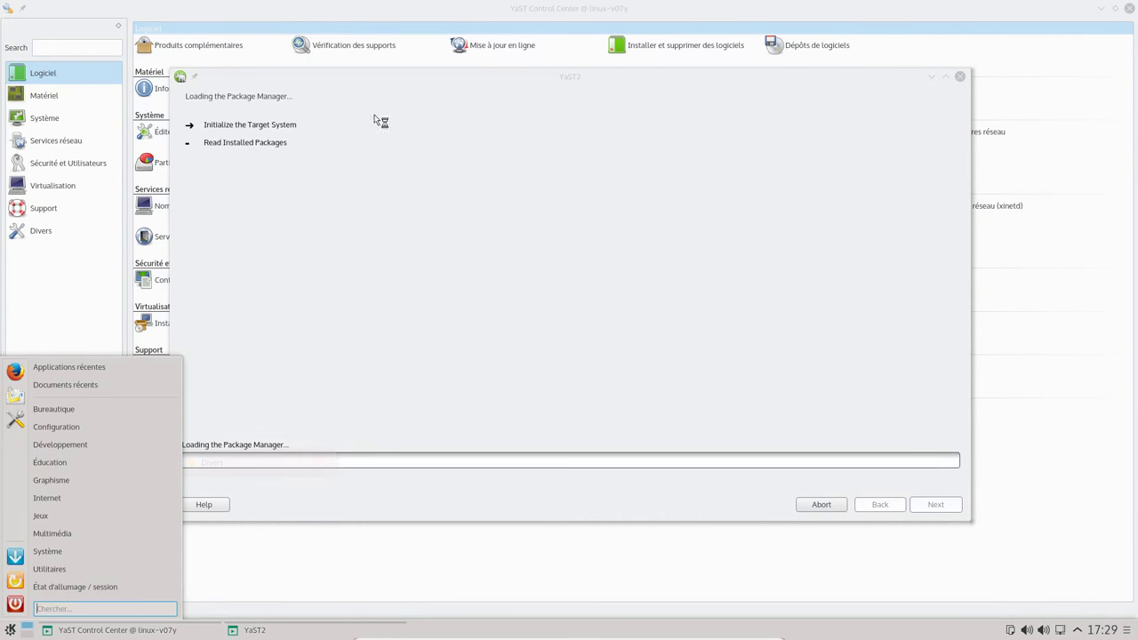
pyautogui.click(387, 79)
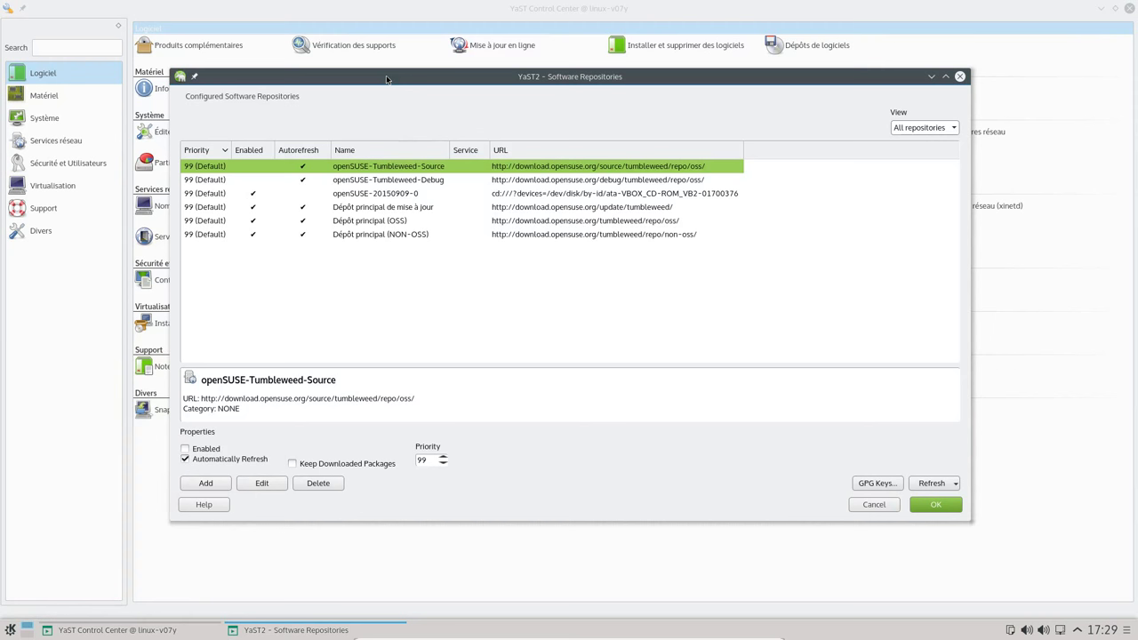
pyautogui.click(255, 193)
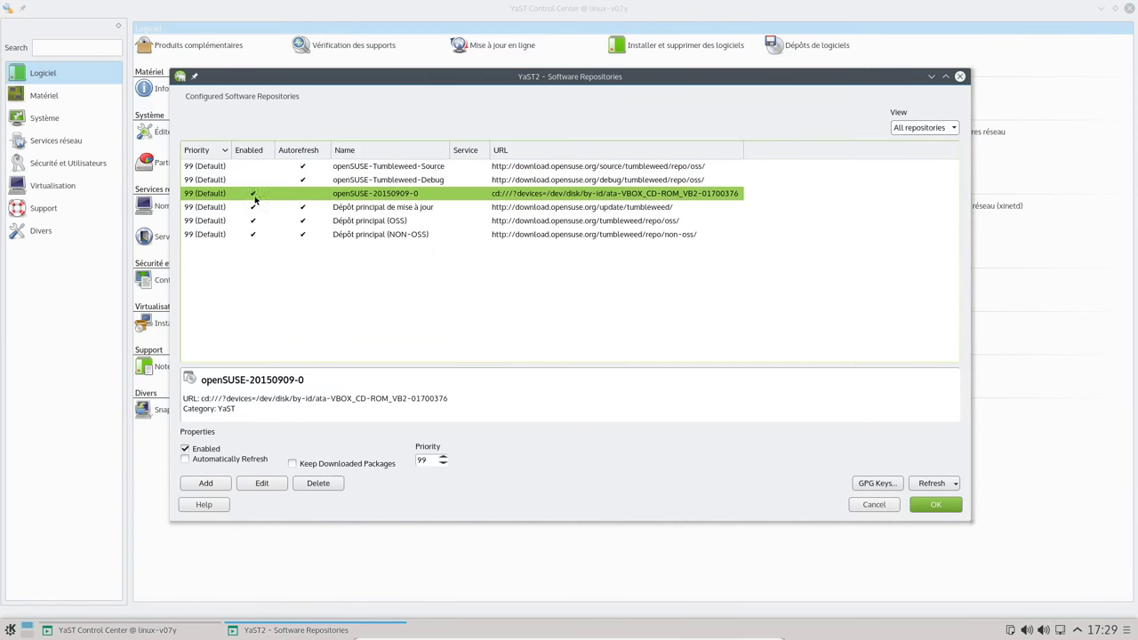
pyautogui.click(185, 451)
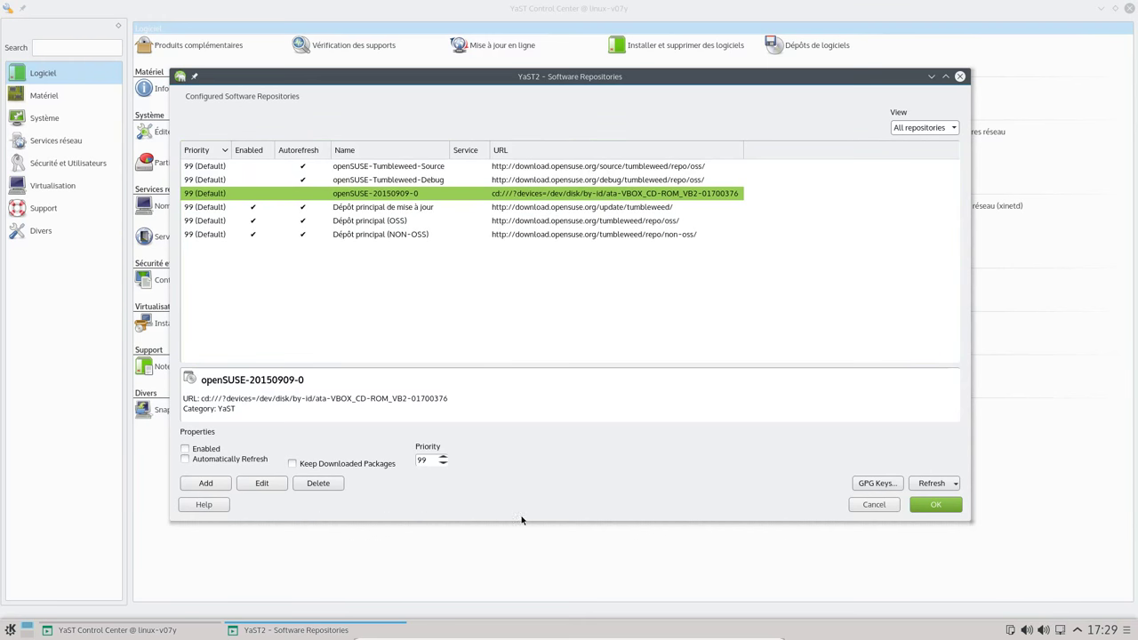
pyautogui.click(934, 506)
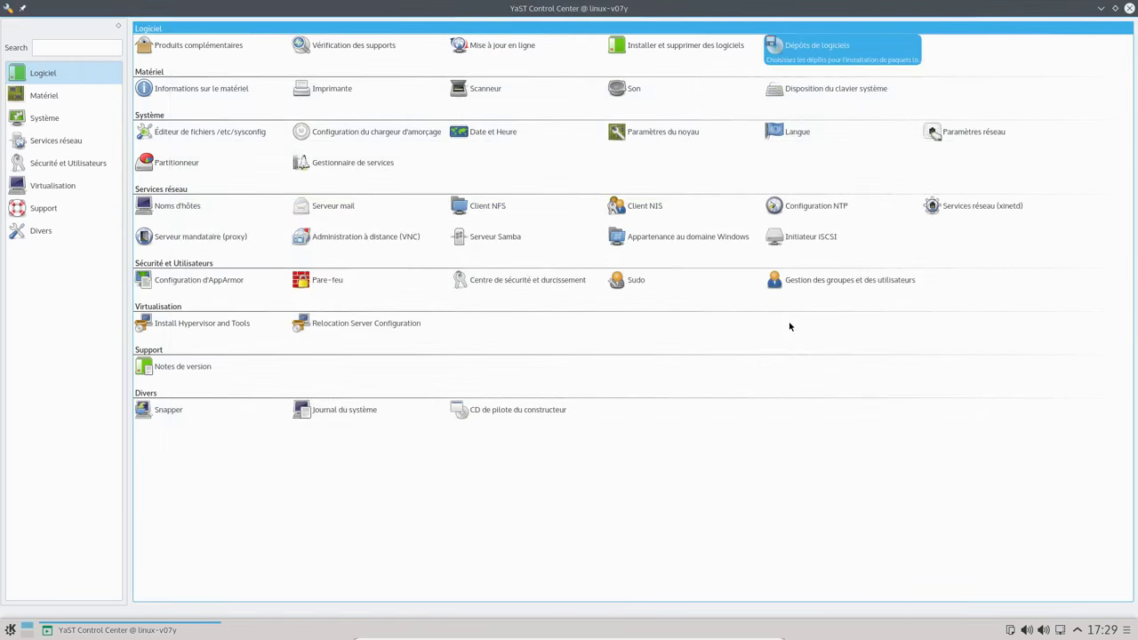
pyautogui.click(1127, 8)
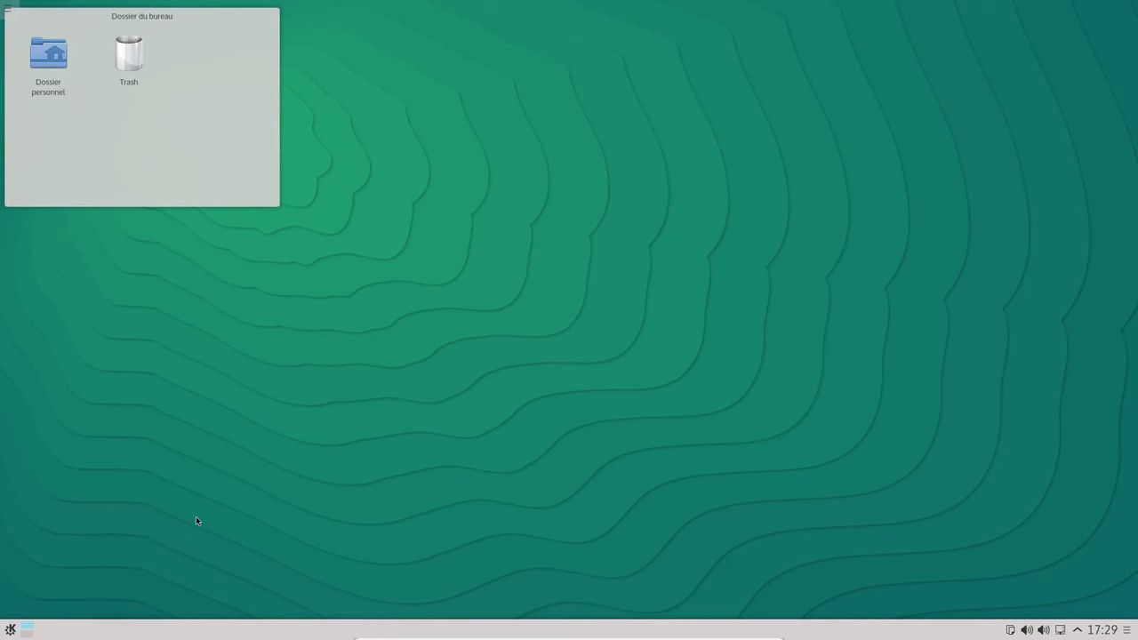
# Find YaST by searching the application launcher for "yast", launch it, and start the software installation and removal module
pyautogui.click(11, 630)
pyautogui.moveTo(156, 404)
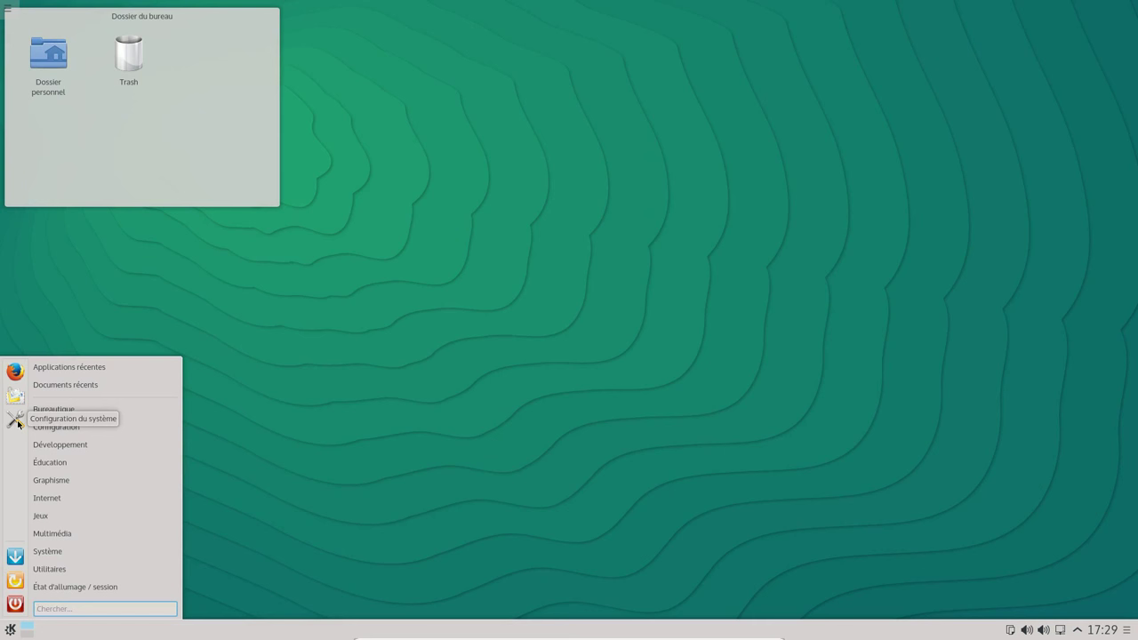
pyautogui.moveTo(52, 428)
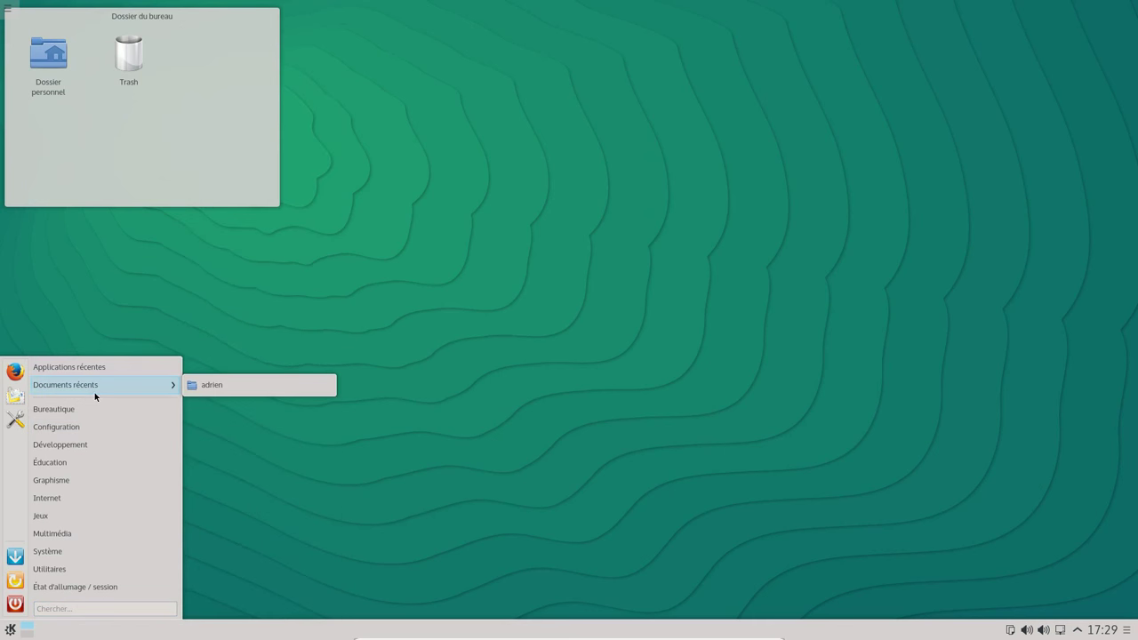
pyautogui.moveTo(108, 365)
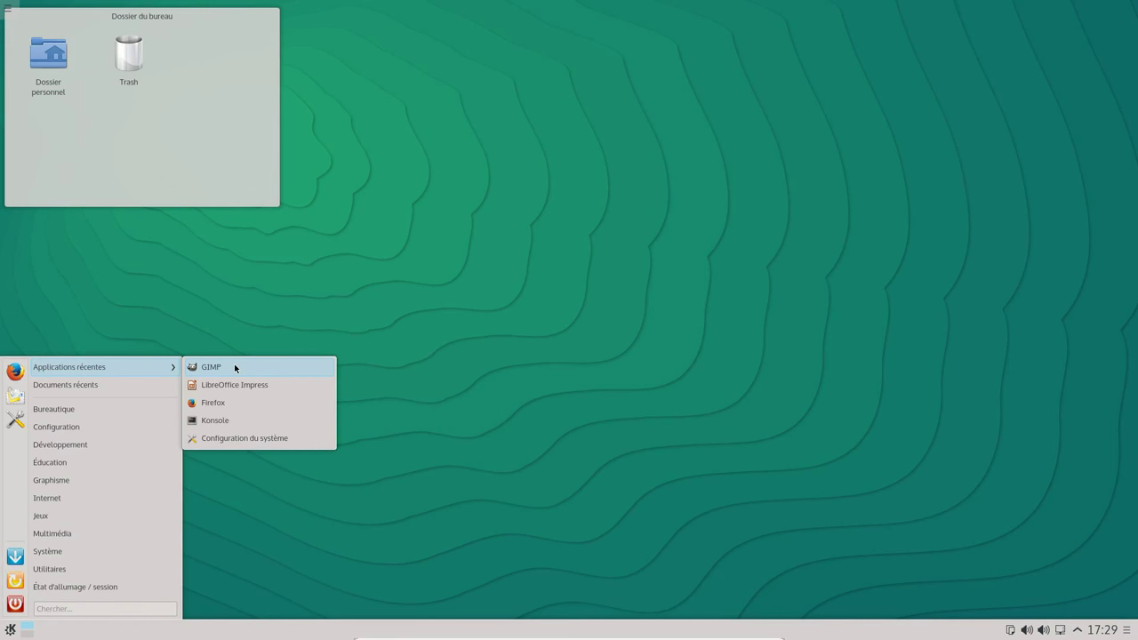
pyautogui.click(85, 613)
pyautogui.write('yast')
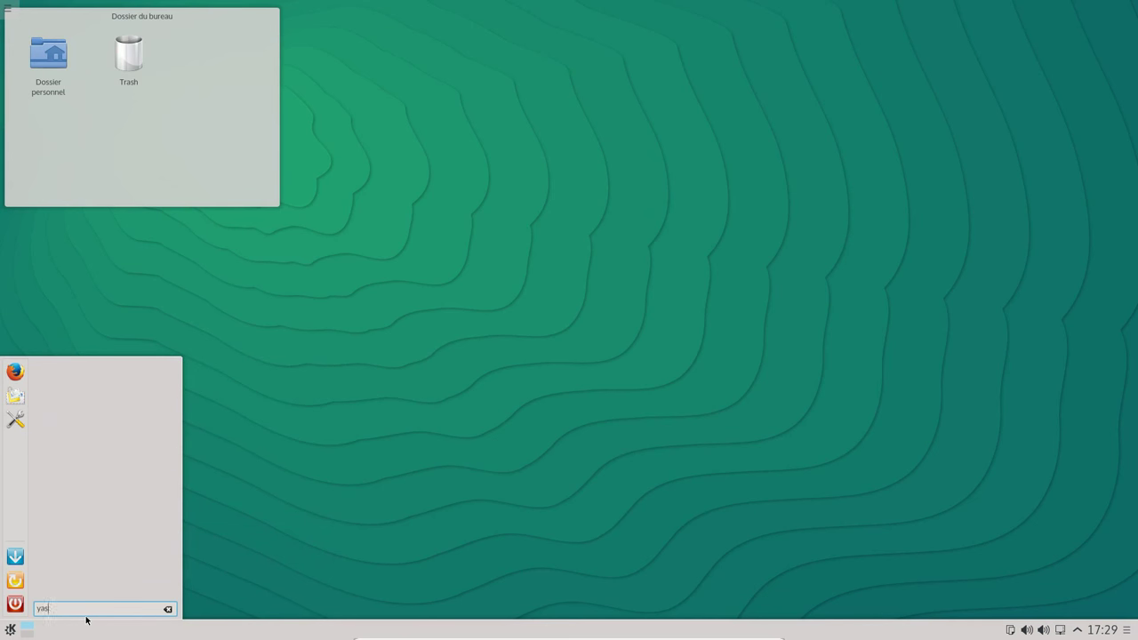
pyautogui.click(59, 392)
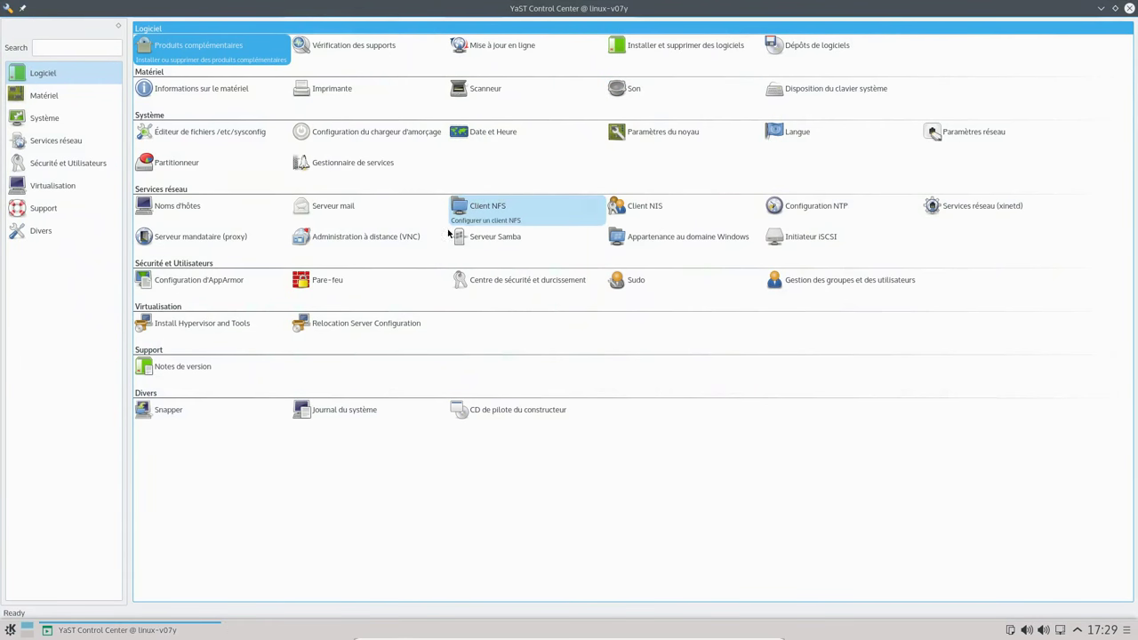
pyautogui.click(638, 59)
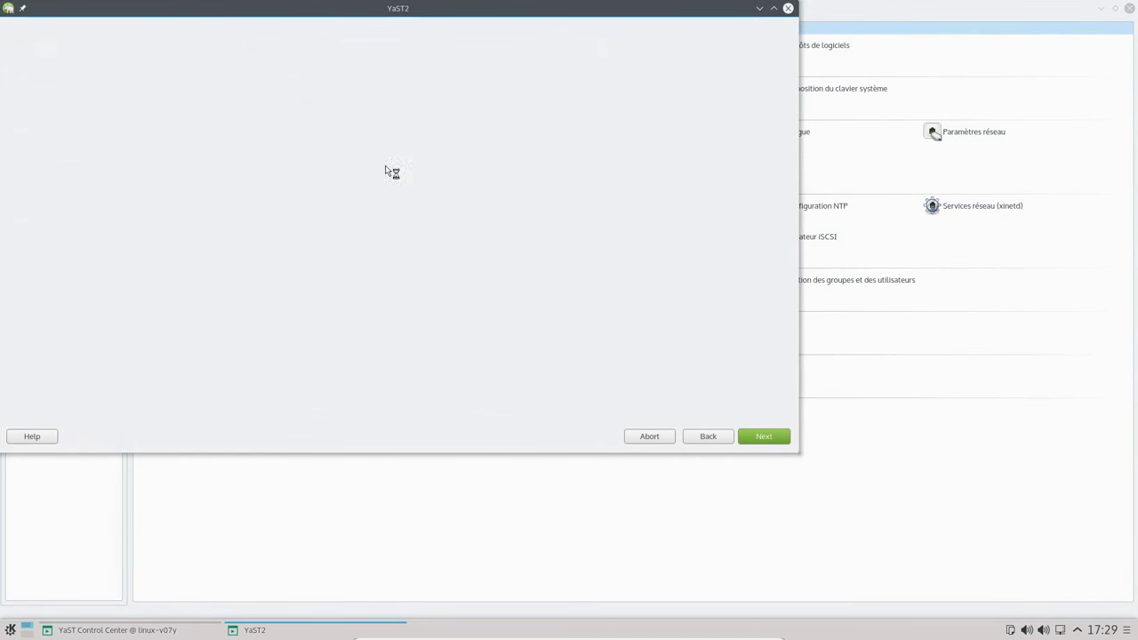
# Move the package manager window clear of the screen corner, search for "mozilla", and look through the listed packages for Firefox translations
pyautogui.moveTo(281, 15); pyautogui.dragTo(423, 73)
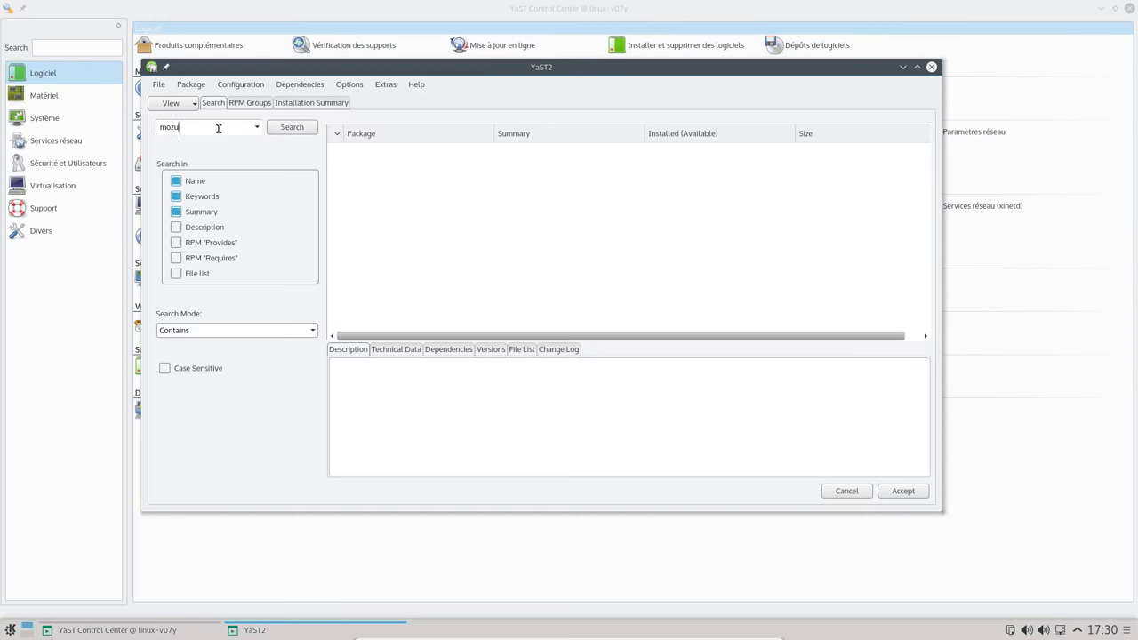
pyautogui.write('lla')
pyautogui.press('Return')
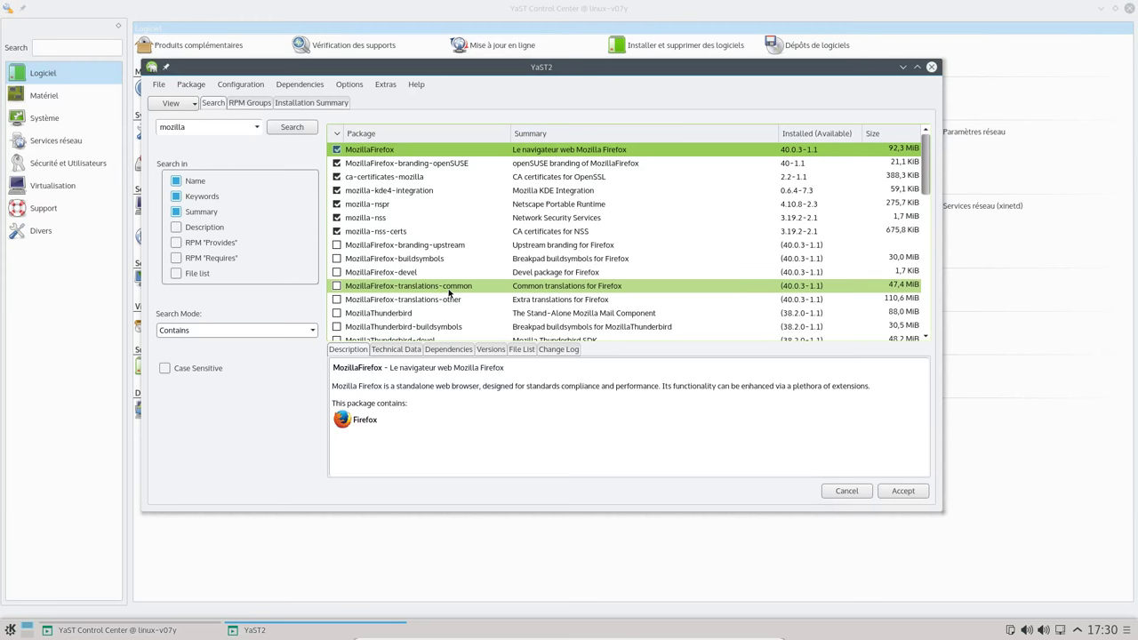
pyautogui.scroll(-3, 449, 292)
pyautogui.scroll(-4, 449, 291)
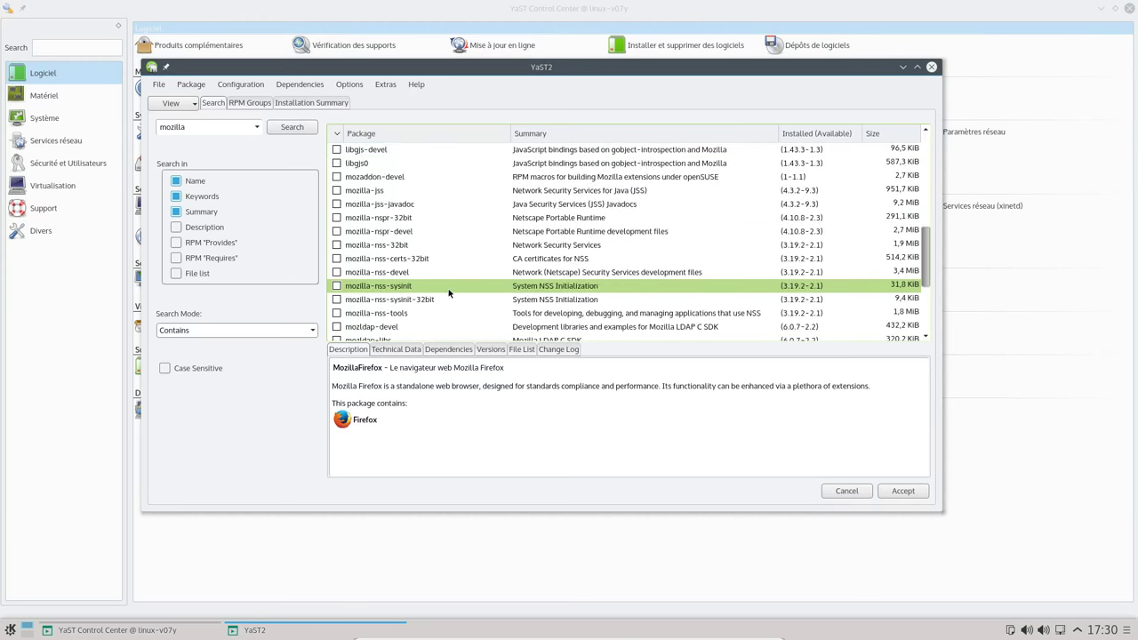
pyautogui.scroll(-4, 449, 292)
pyautogui.scroll(10, 449, 292)
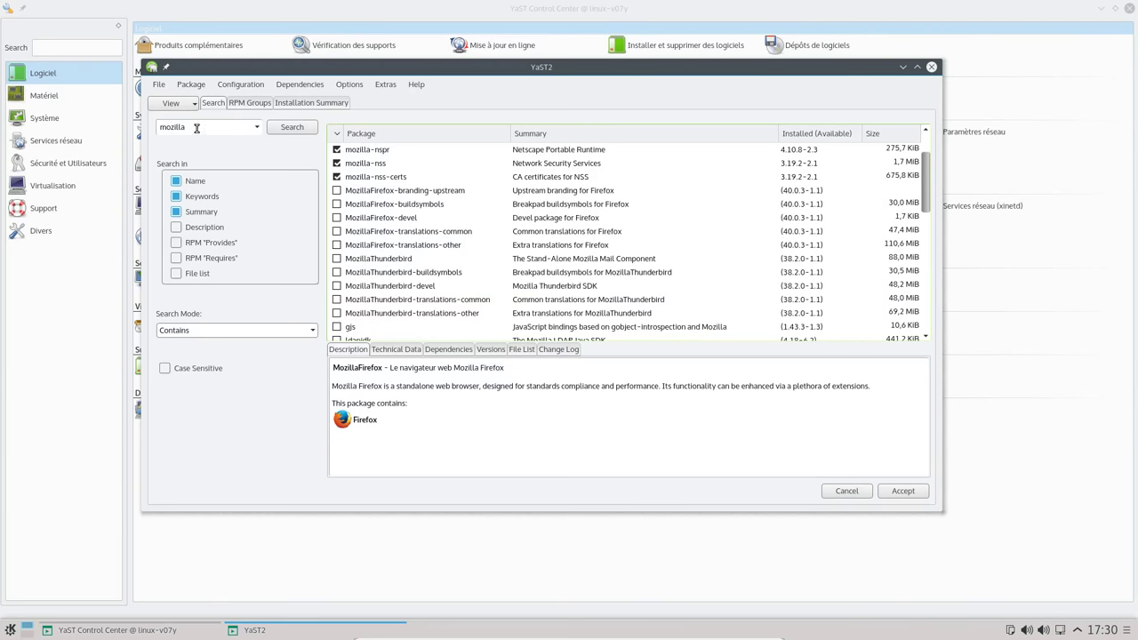
pyautogui.click(170, 104)
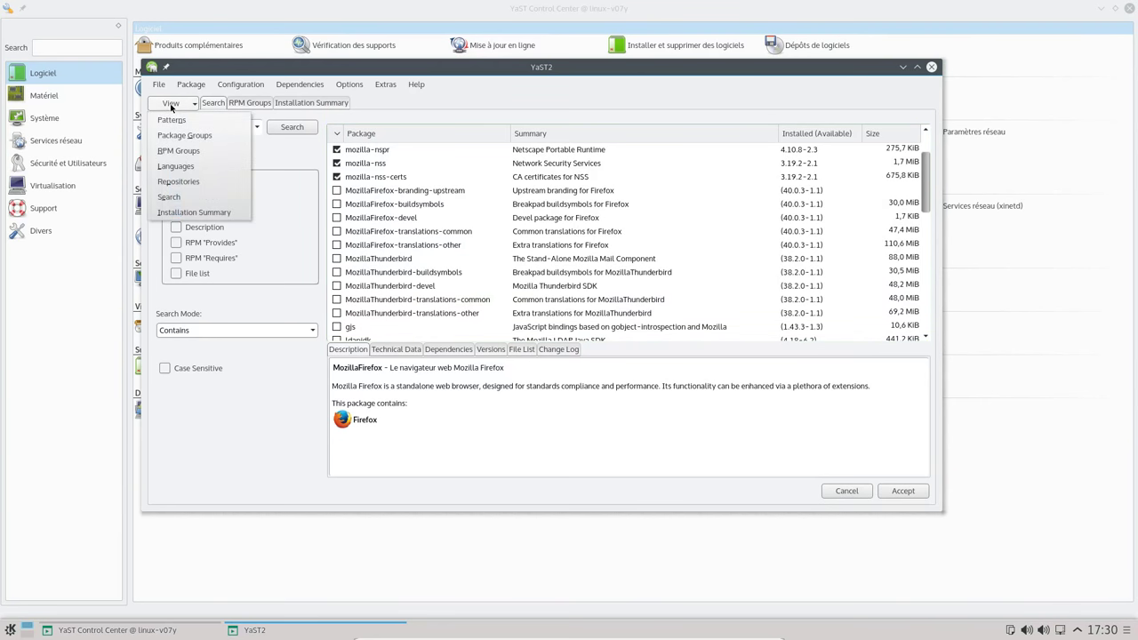
pyautogui.press('Escape')
# Search the package manager for "gimp", select the gimp-help-fr package, and accept the selection to install it
pyautogui.doubleClick(205, 130)
pyautogui.write('gimp')
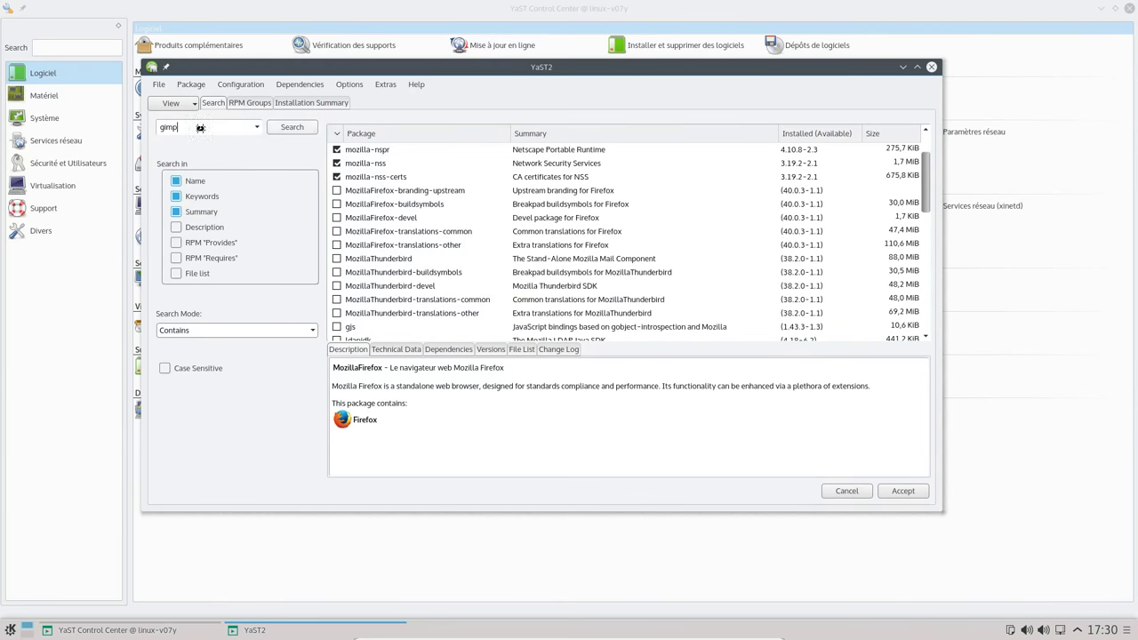
pyautogui.press('Return')
pyautogui.scroll(-2, 418, 286)
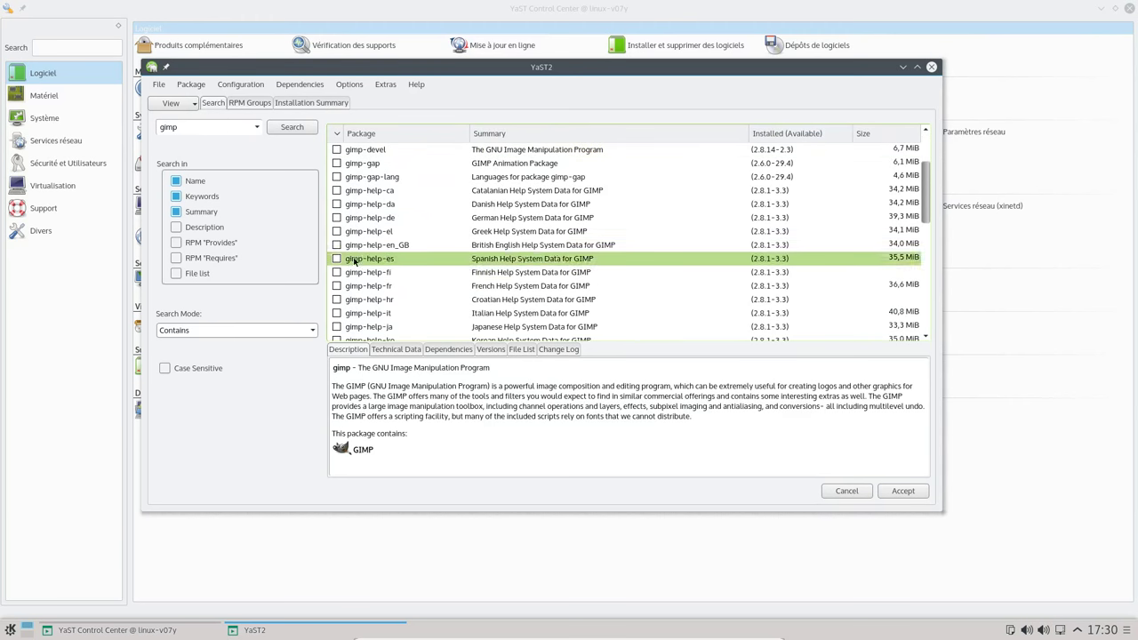
pyautogui.click(336, 286)
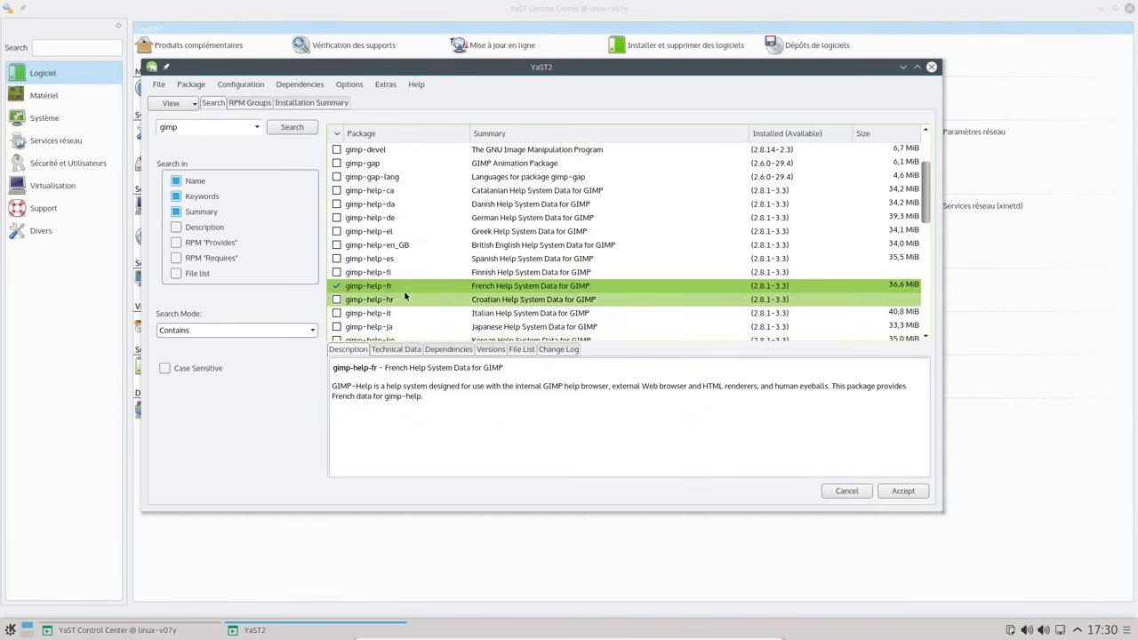
pyautogui.scroll(-9, 602, 327)
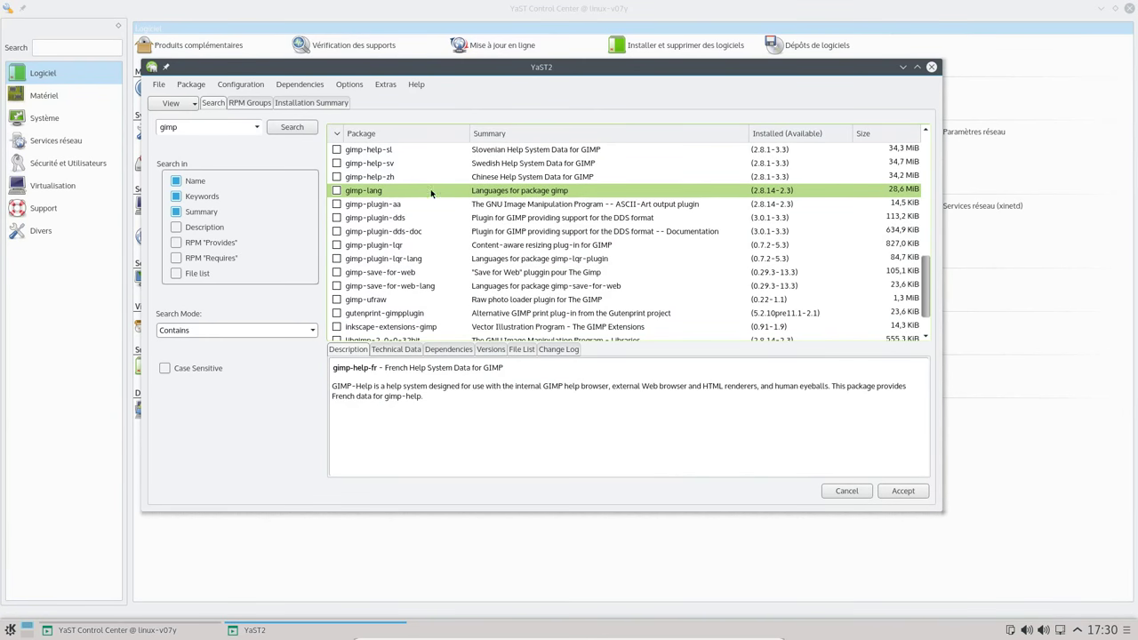
pyautogui.click(894, 494)
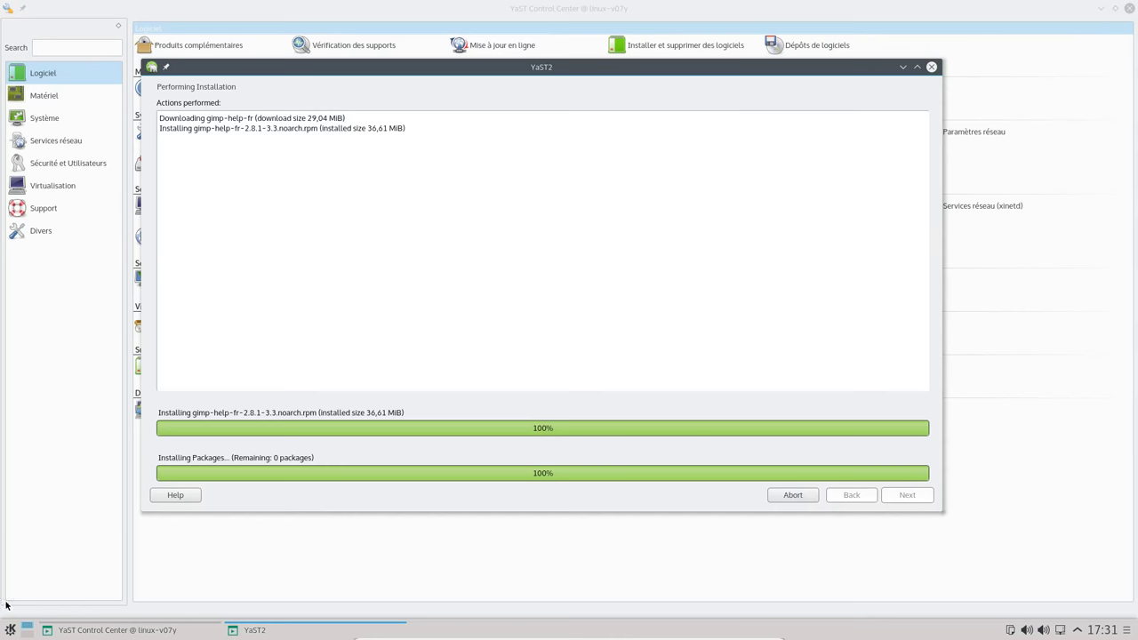
# Launch Firefox from the application launcher's favorites
pyautogui.click(10, 629)
pyautogui.moveTo(146, 429)
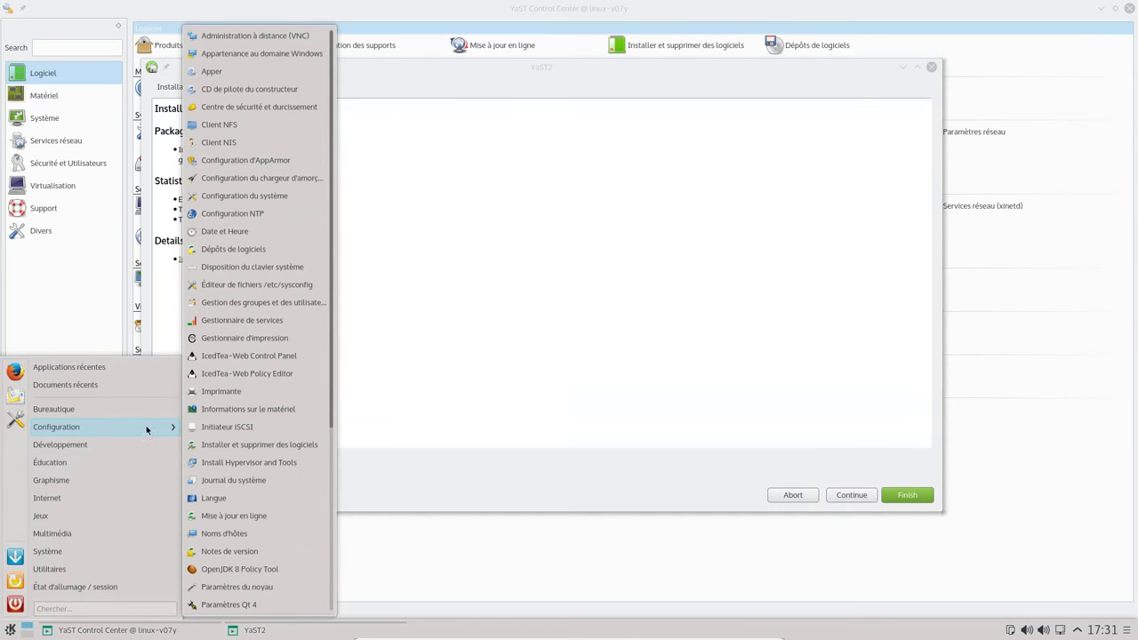
pyautogui.click(19, 375)
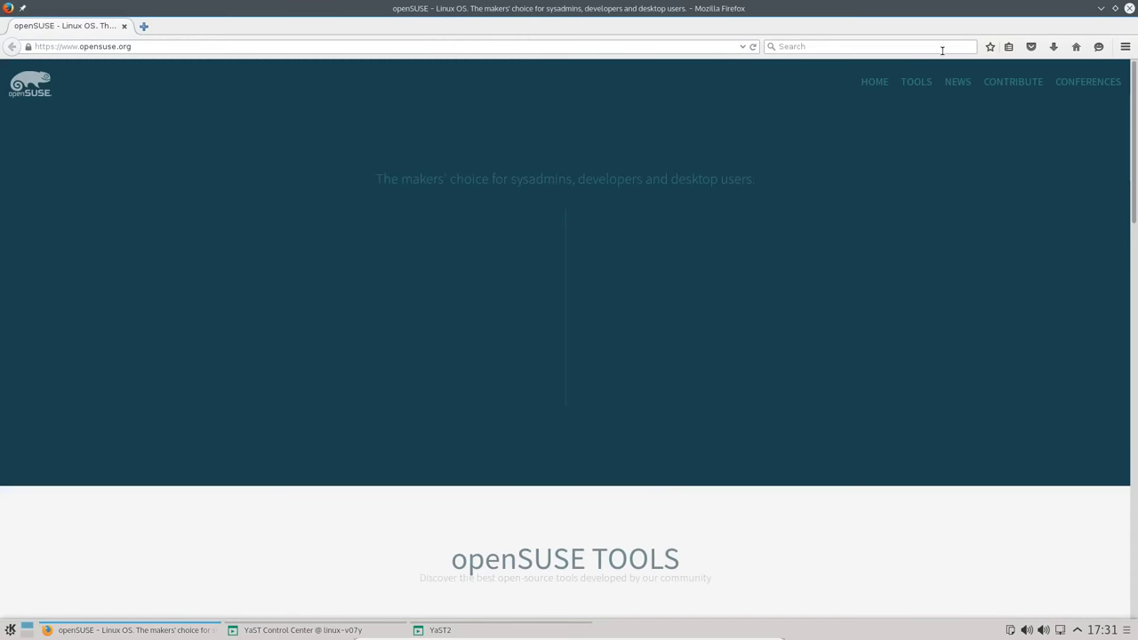
pyautogui.click(830, 46)
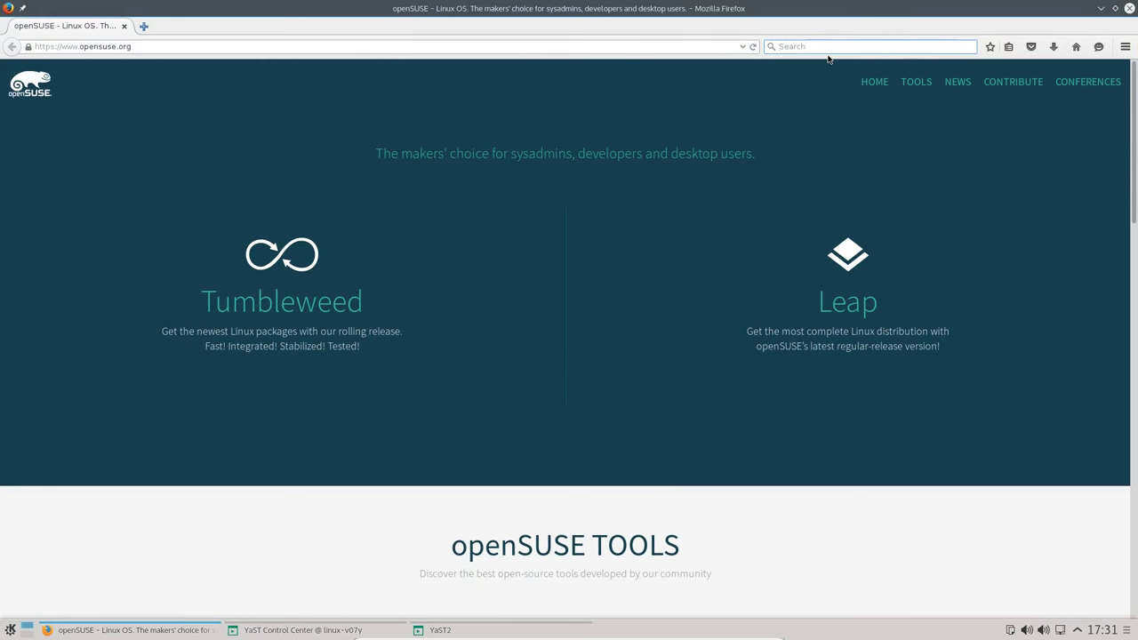
pyautogui.write('ffrenc')
pyautogui.hotkey('ctrl', 'a')
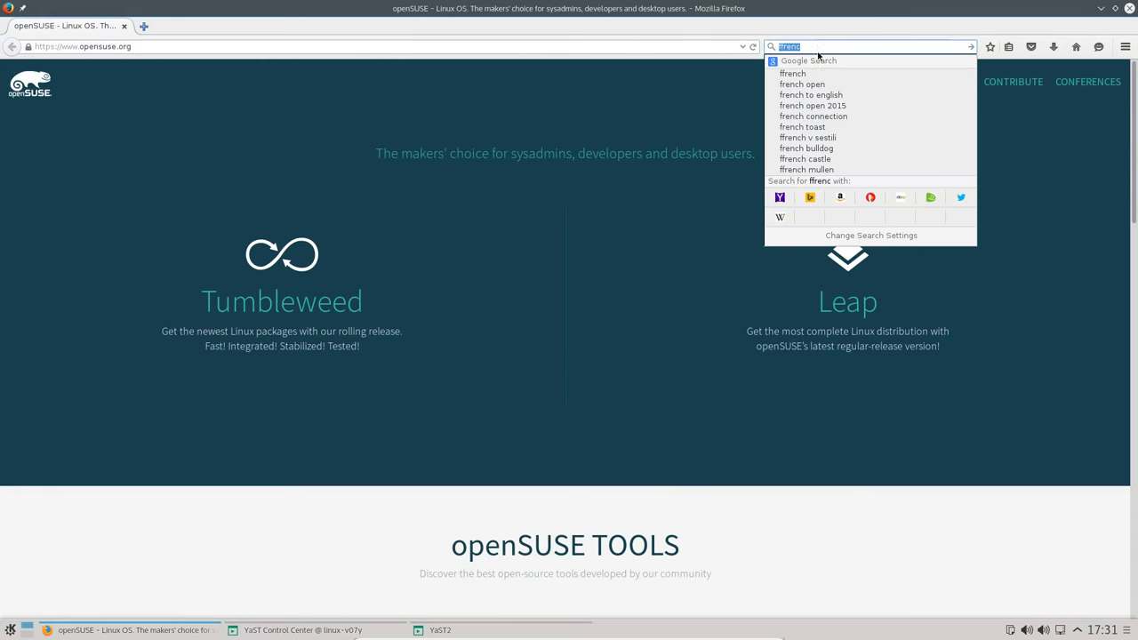
# Open the mozilla.org website
pyautogui.click(701, 47)
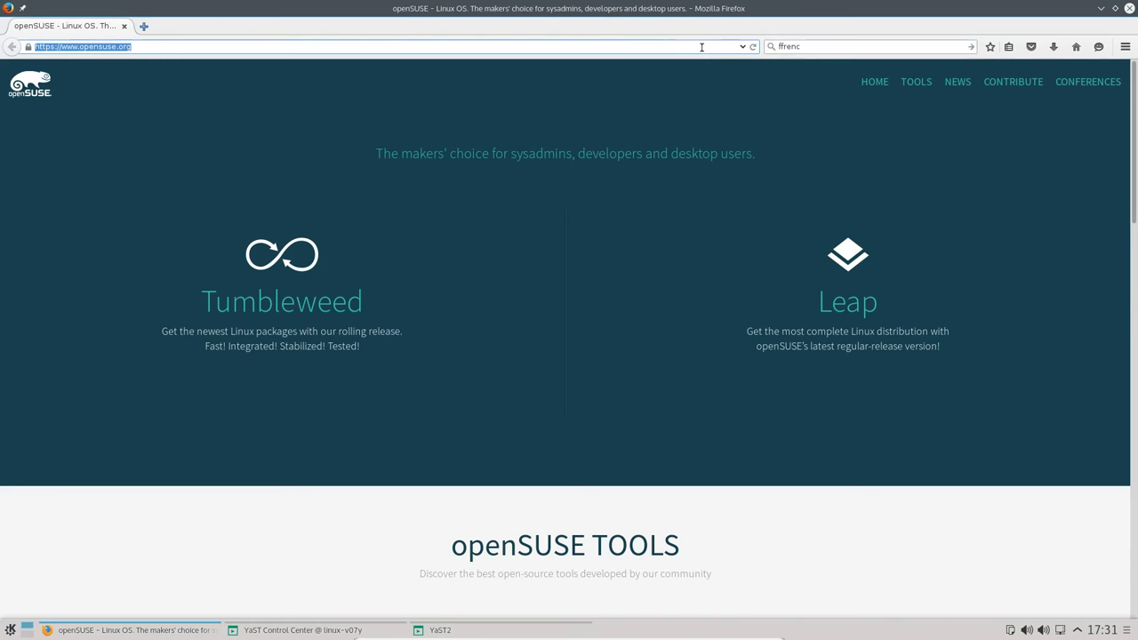
pyautogui.write('mozilla.org')
pyautogui.press('Return')
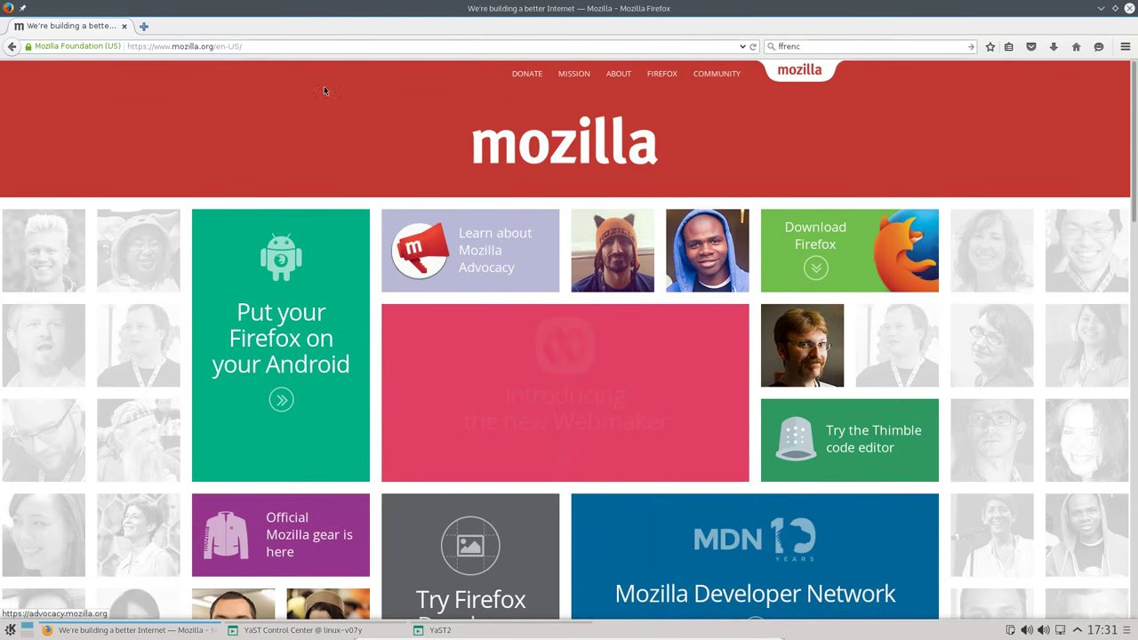
# Try to open extensions.mozilla.org by changing the subdomain and removing the language suffix from the current address
pyautogui.doubleClick(163, 46)
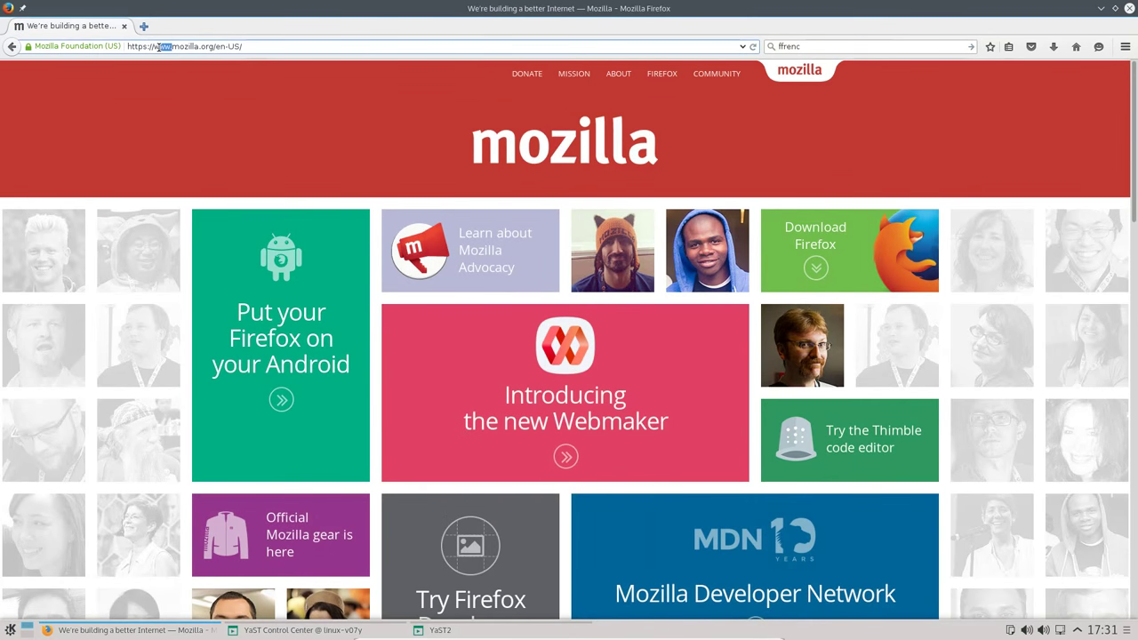
pyautogui.write('extensions')
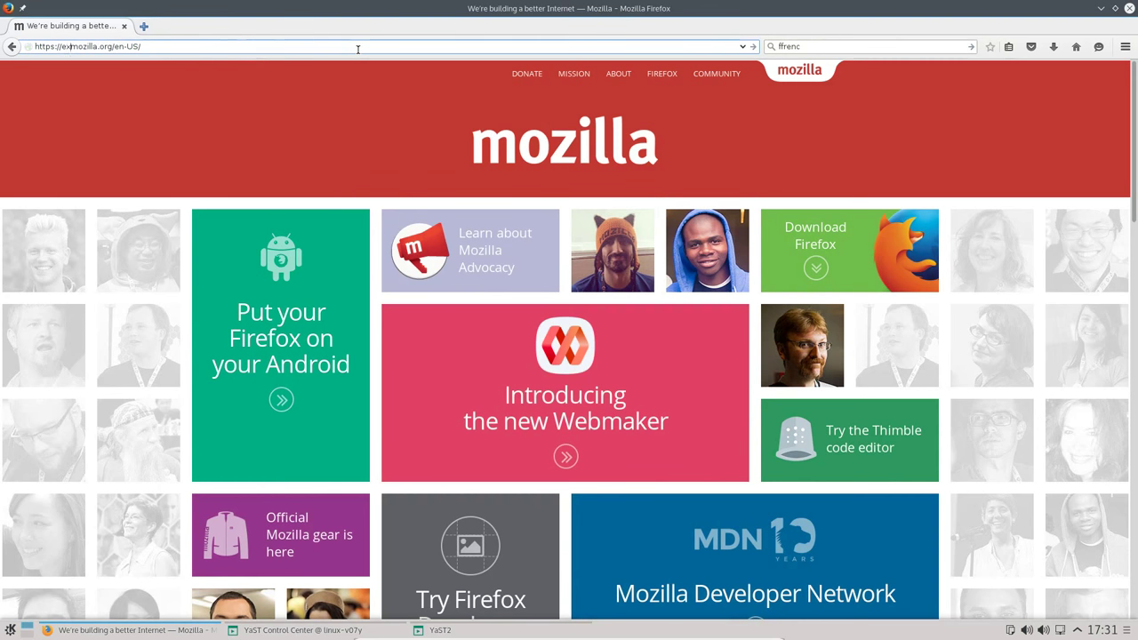
pyautogui.write('.')
pyautogui.press('End')
pyautogui.press('BackSpace')
pyautogui.press('BackSpace')
pyautogui.press('BackSpace')
pyautogui.press('BackSpace')
pyautogui.press('BackSpace')
pyautogui.press('BackSpace')
pyautogui.press('BackSpace')
pyautogui.press('Return')
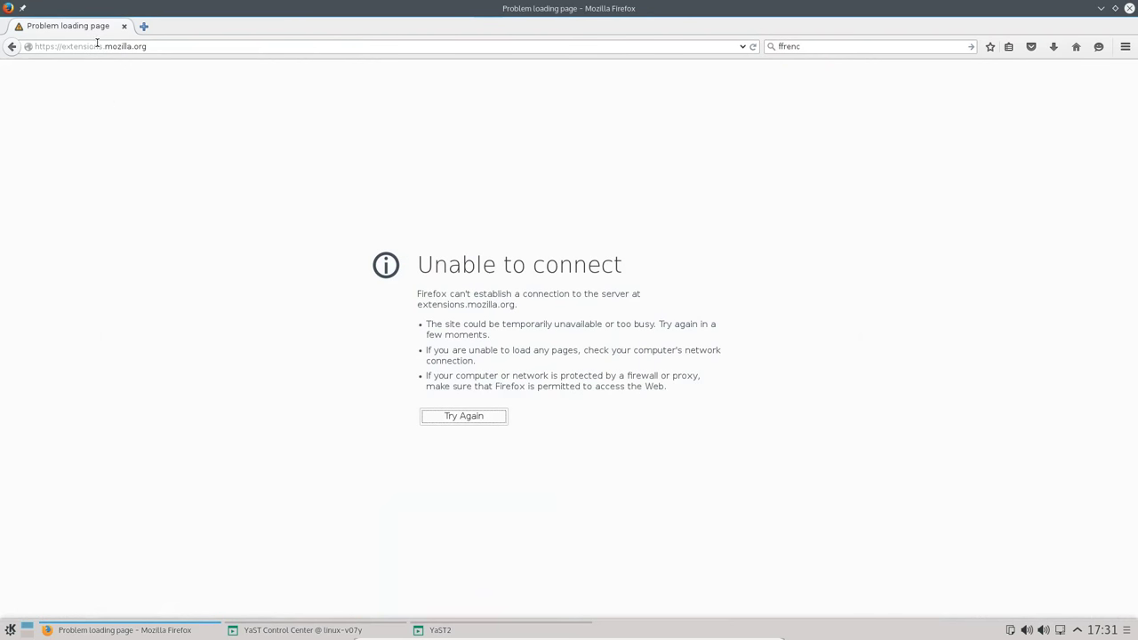
pyautogui.moveTo(97, 43); pyautogui.dragTo(64, 49)
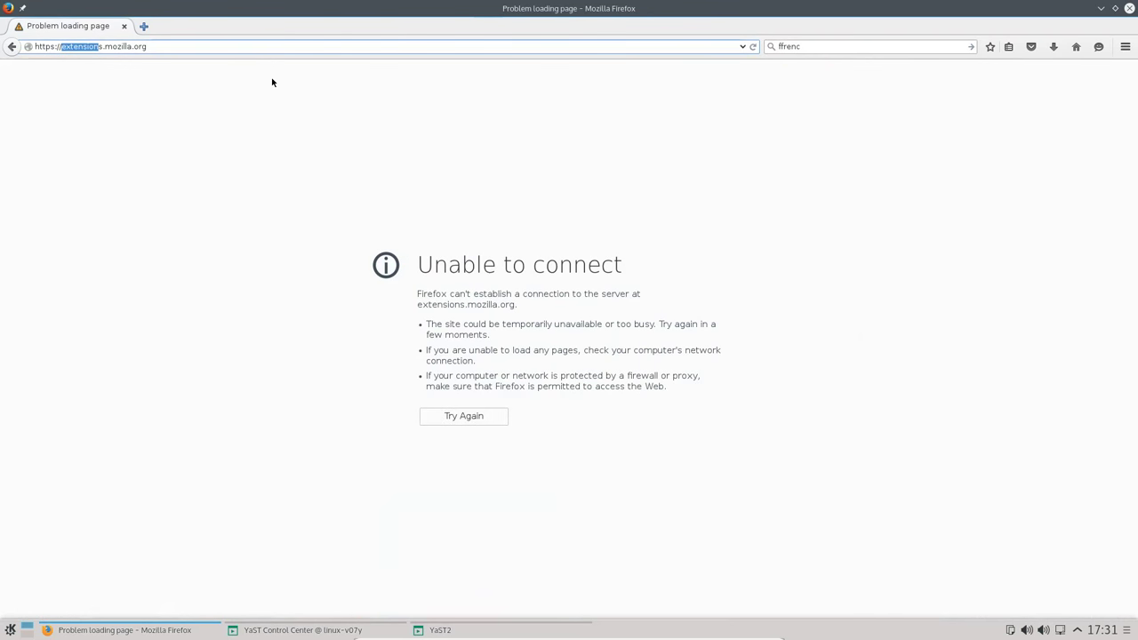
pyautogui.press('BackSpace')
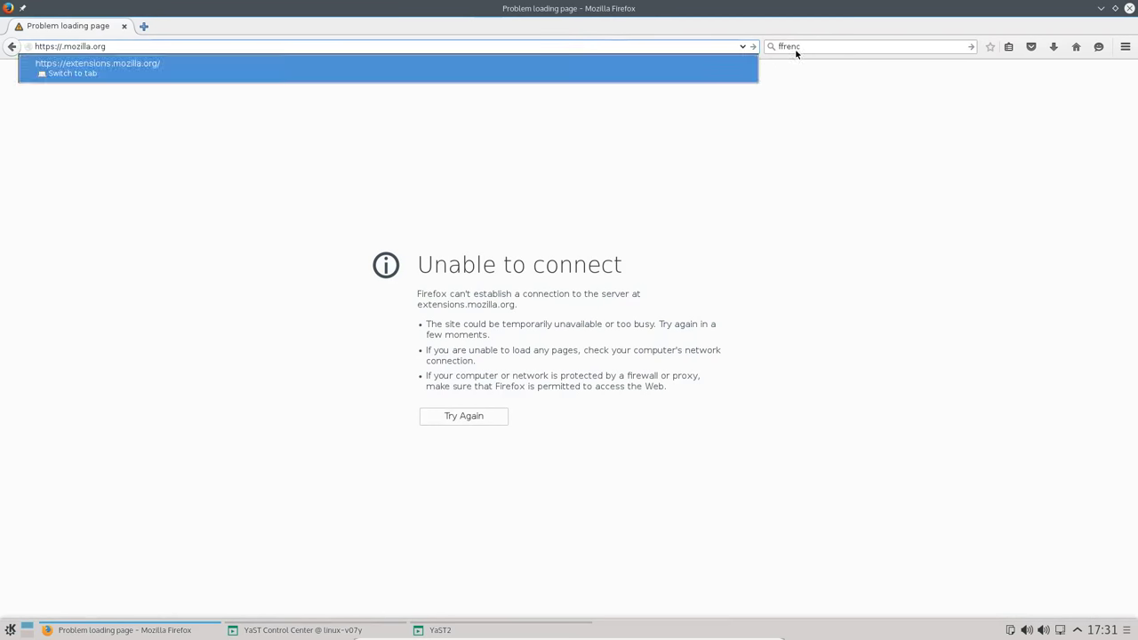
pyautogui.click(831, 45)
pyautogui.doubleClick(827, 46)
pyautogui.write('extensi')
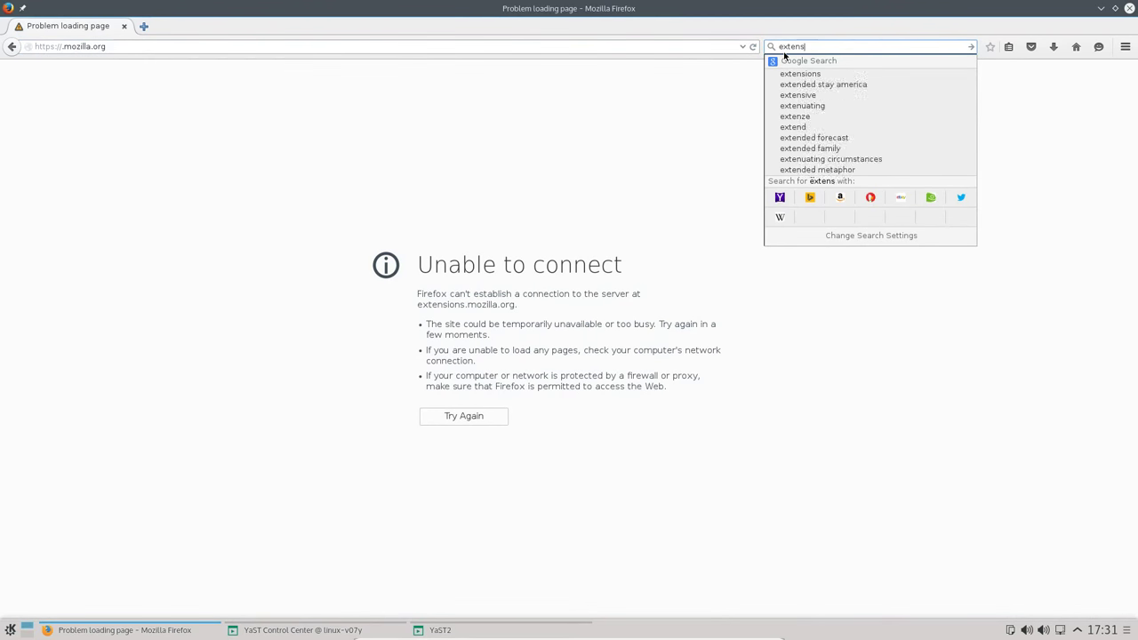
# Search the web for "firefox french language"
pyautogui.hotkey('ctrl', 'a')
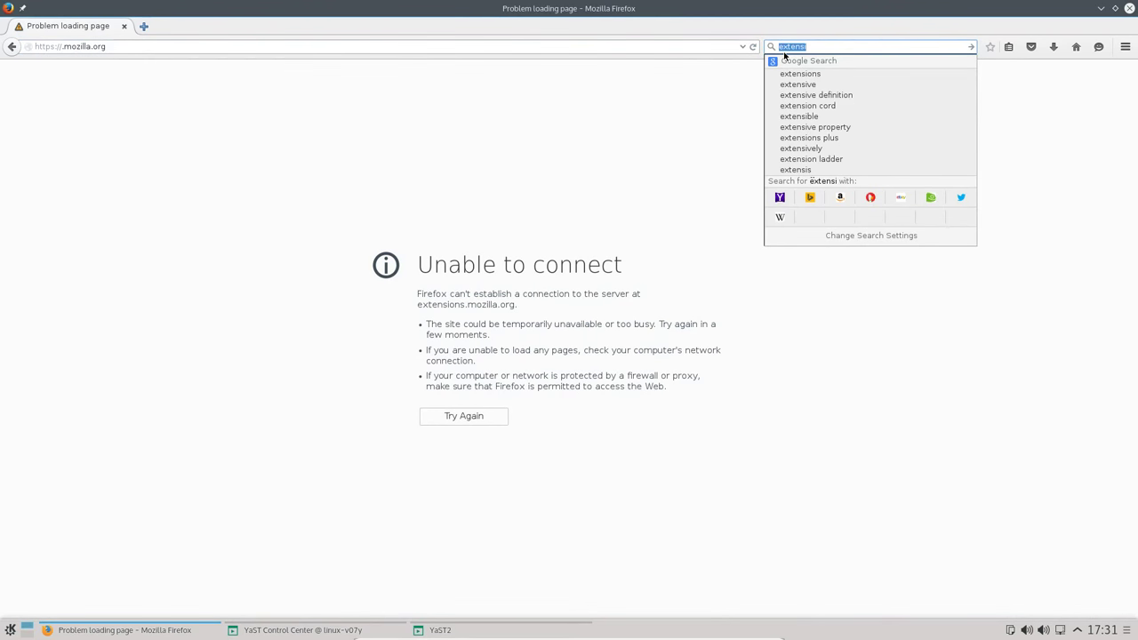
pyautogui.write('firefox fren')
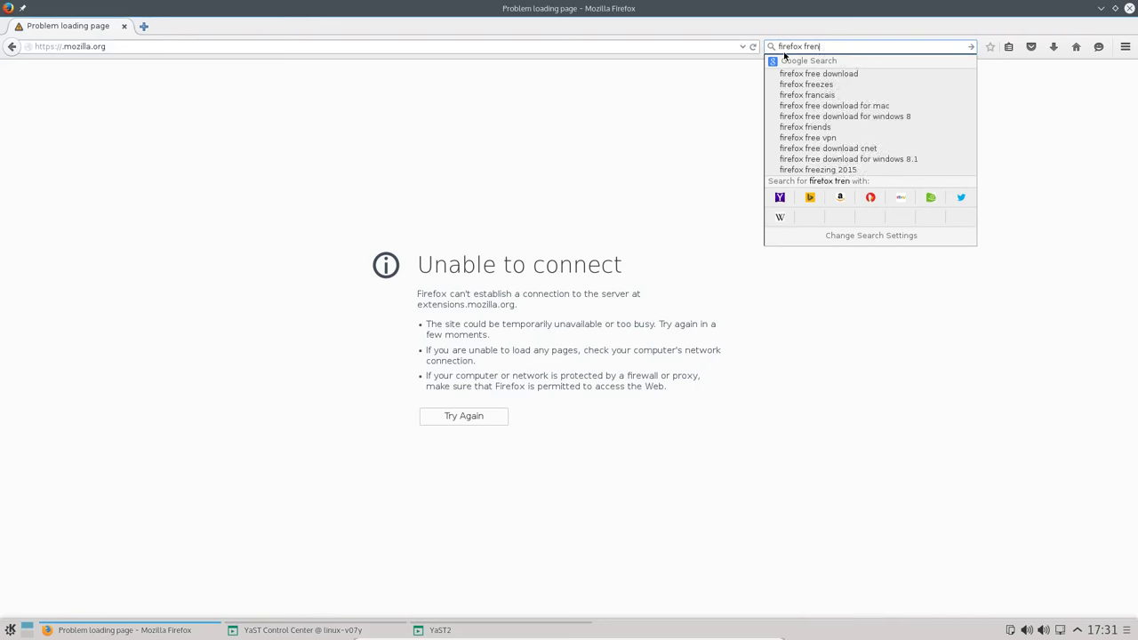
pyautogui.write('ch language')
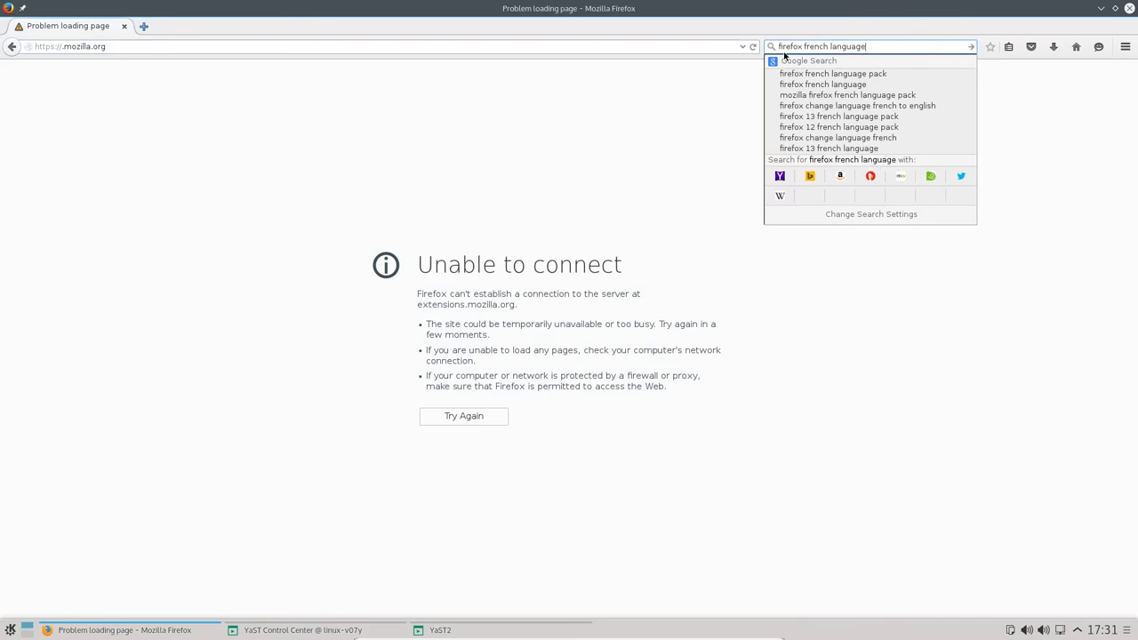
pyautogui.press('Return')
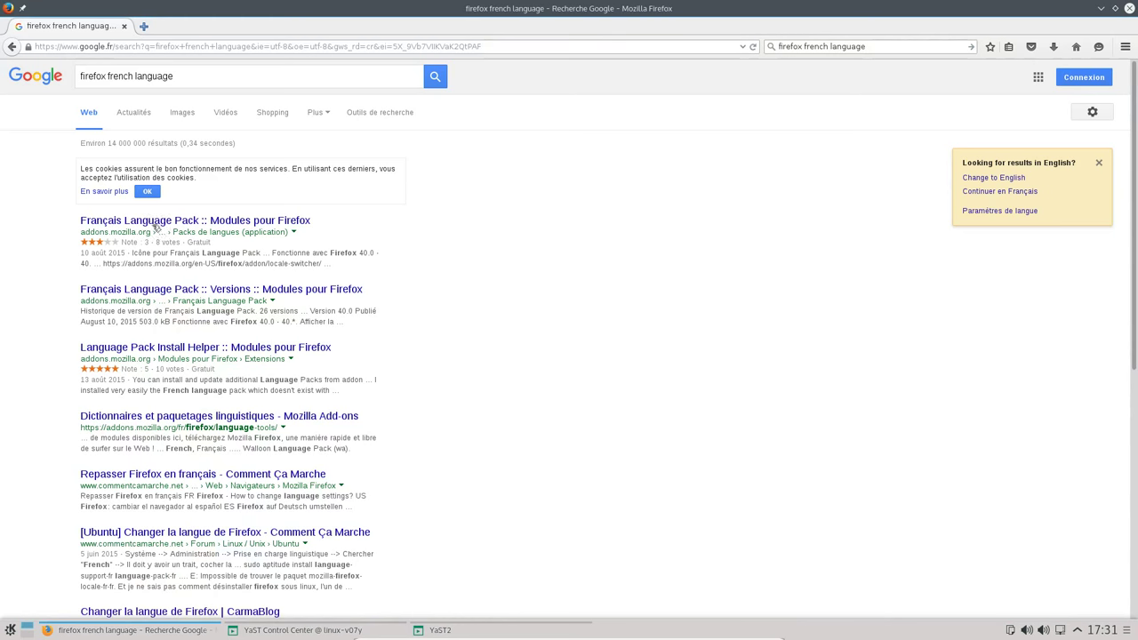
# Open the Français Language Pack result on addons.mozilla.org and install the add-on in Firefox
pyautogui.click(154, 223)
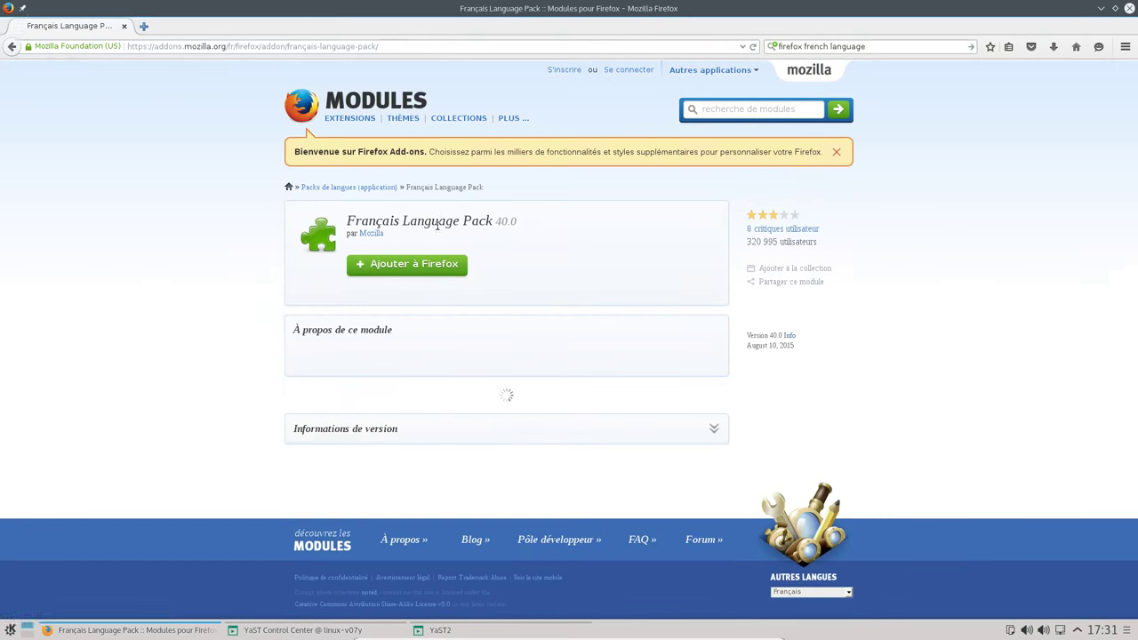
pyautogui.click(407, 264)
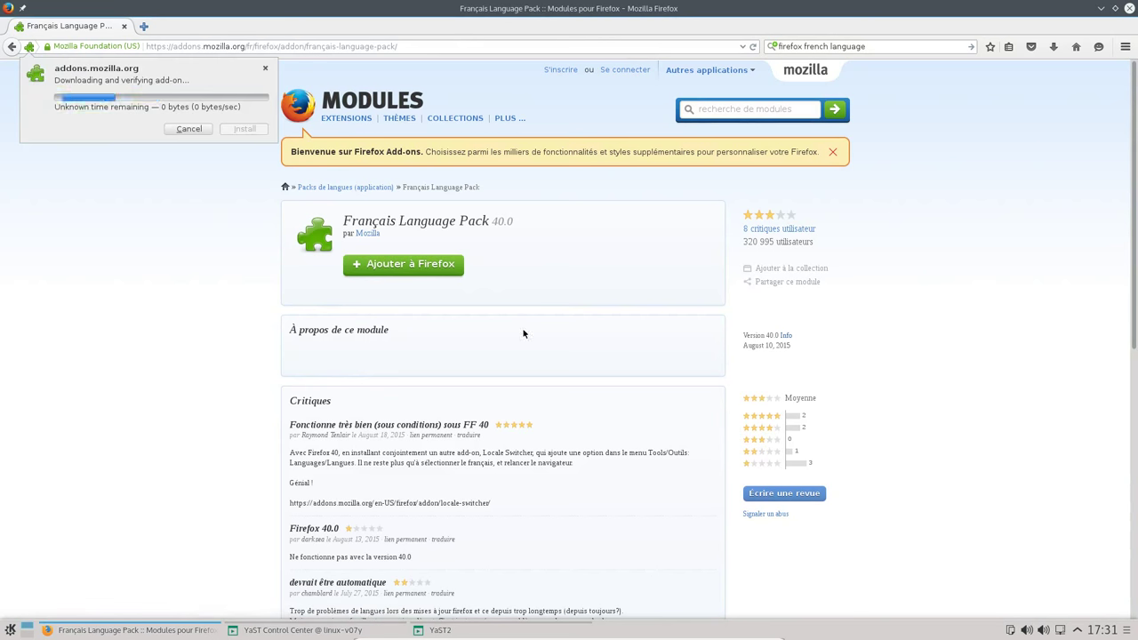
pyautogui.click(240, 129)
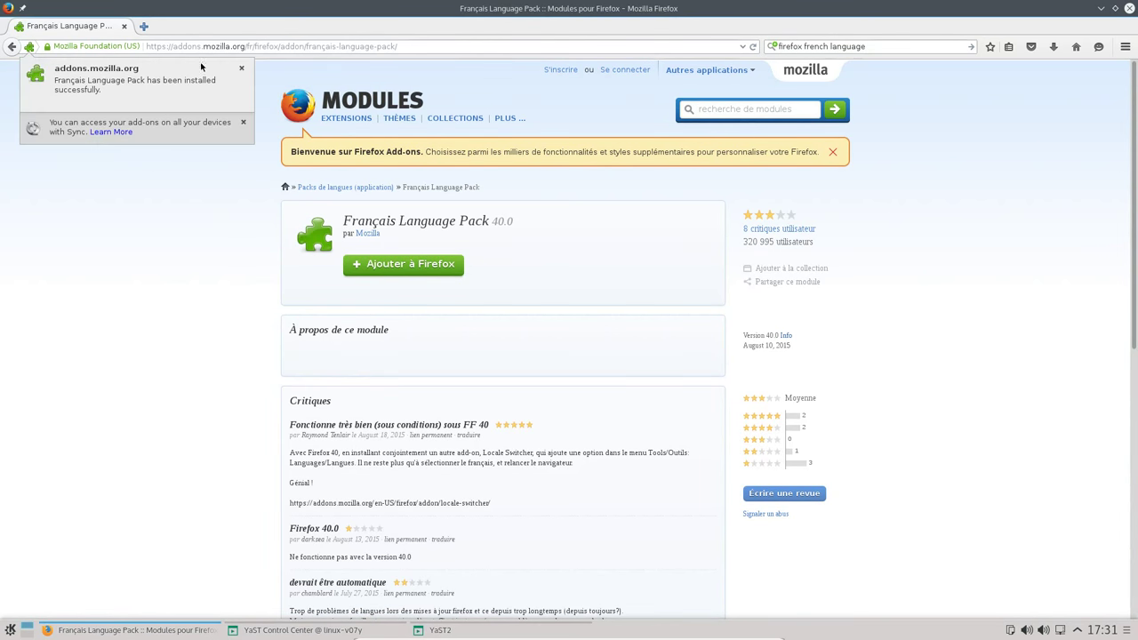
# Check the installed languages in Firefox's add-ons manager, and close Firefox with all its open tabs
pyautogui.click(1125, 46)
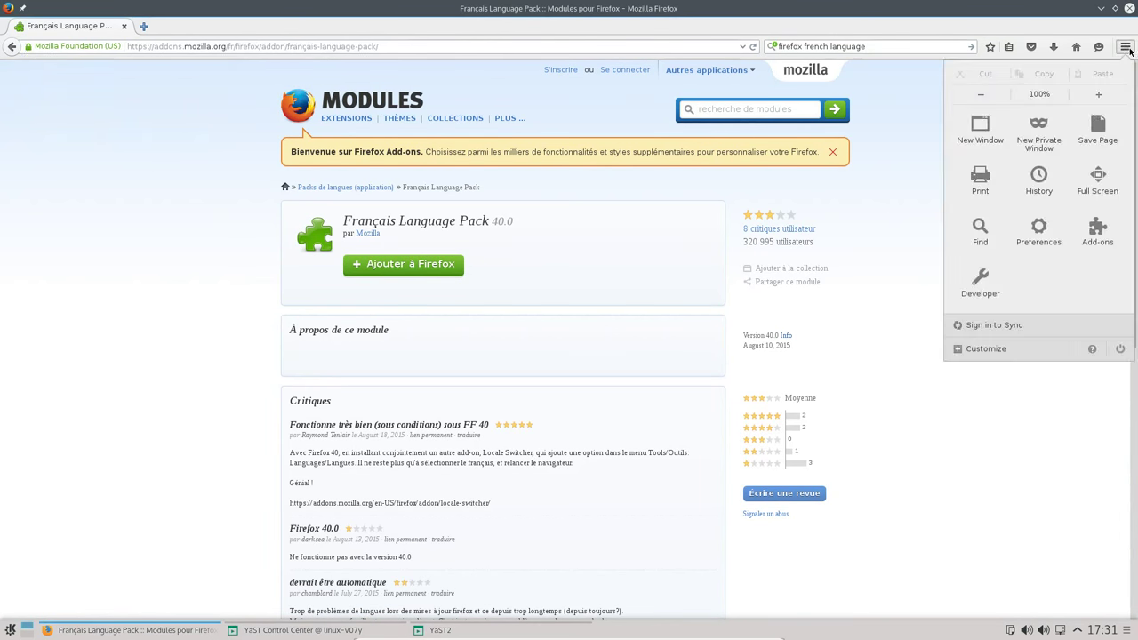
pyautogui.click(1097, 229)
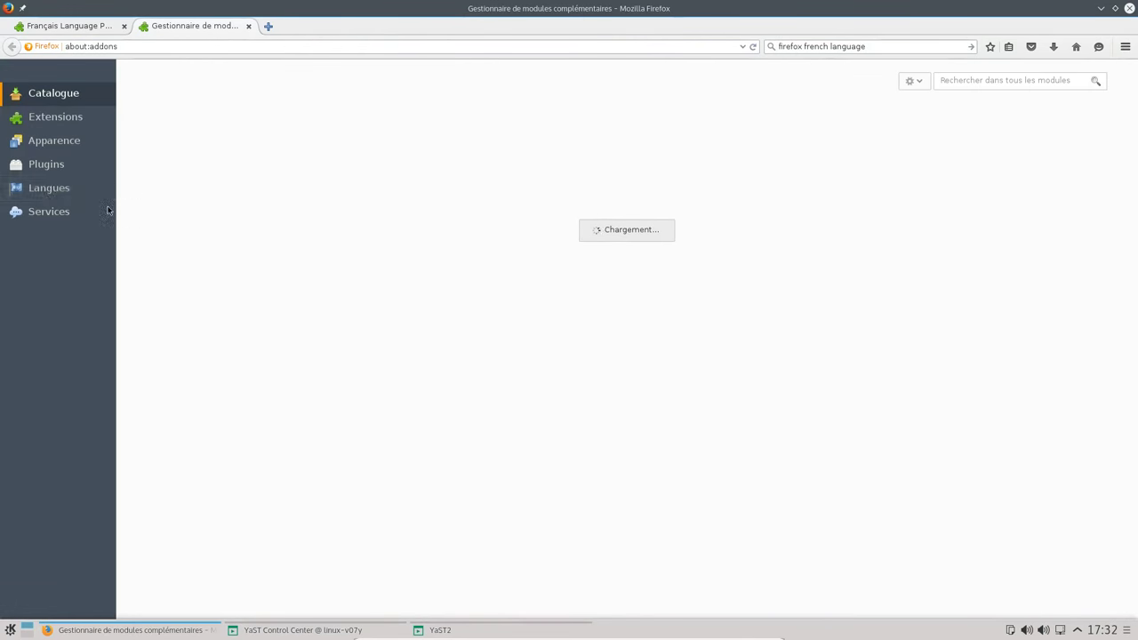
pyautogui.click(46, 189)
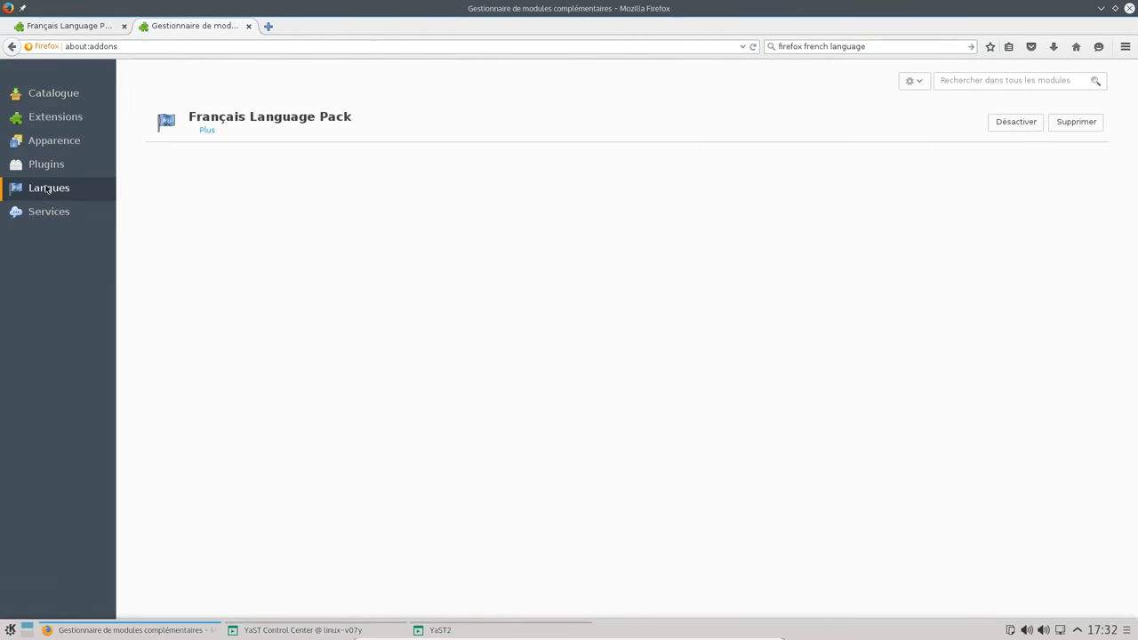
pyautogui.click(1129, 9)
pyautogui.click(637, 343)
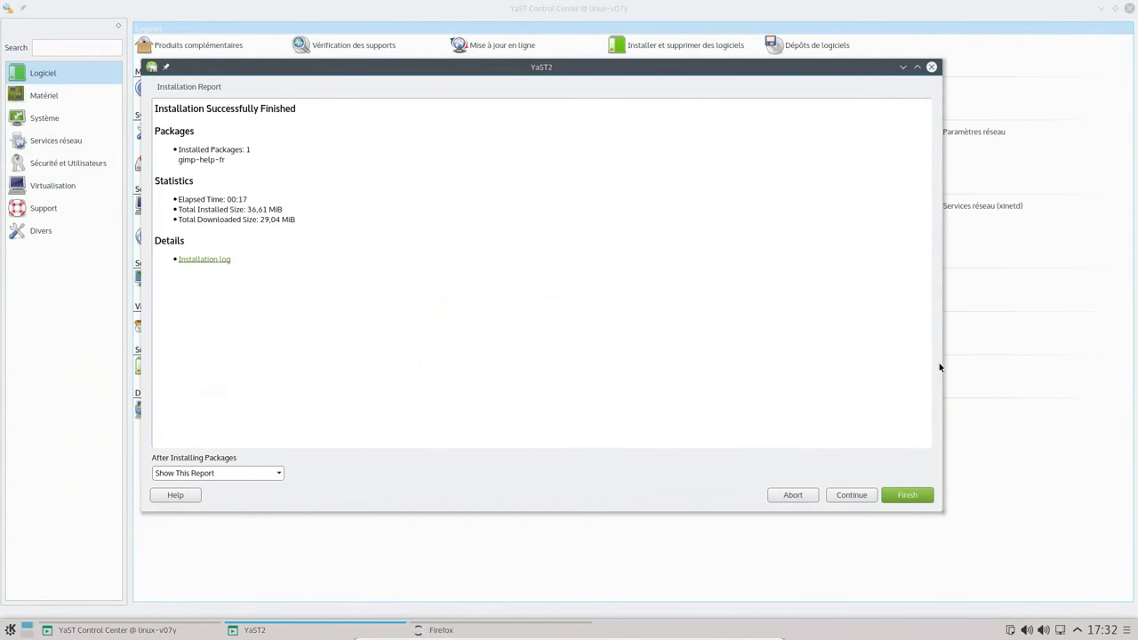
# Finish the package installation report and minimize the YaST Control Center window
pyautogui.click(907, 494)
pyautogui.click(1101, 9)
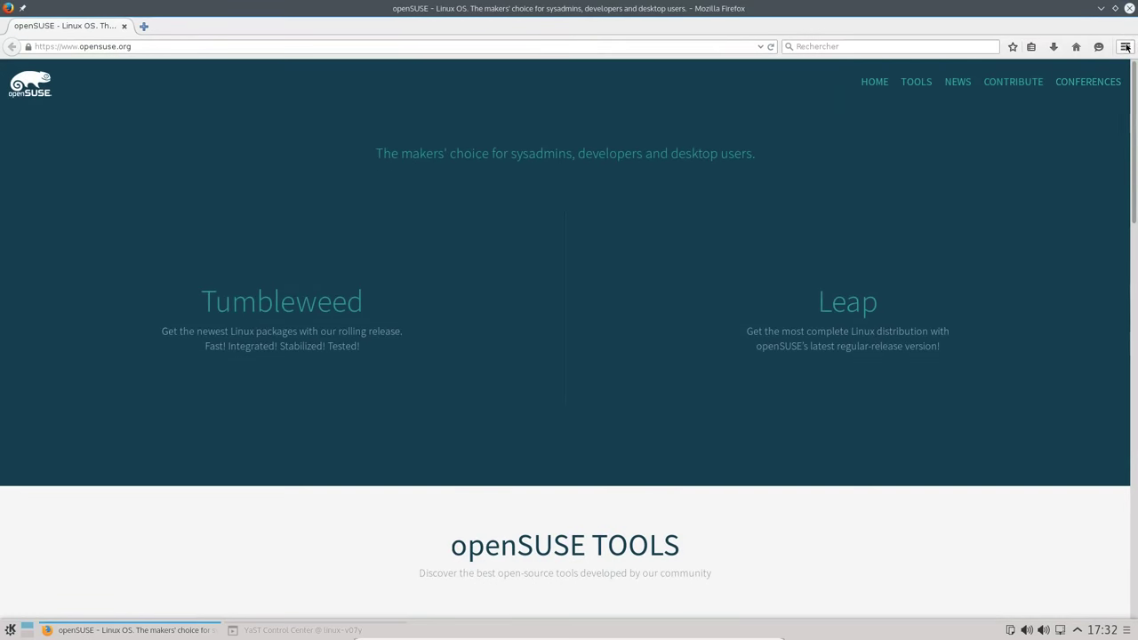
# Check the language of the main menu in the restarted Firefox, and close the browser
pyautogui.click(1127, 46)
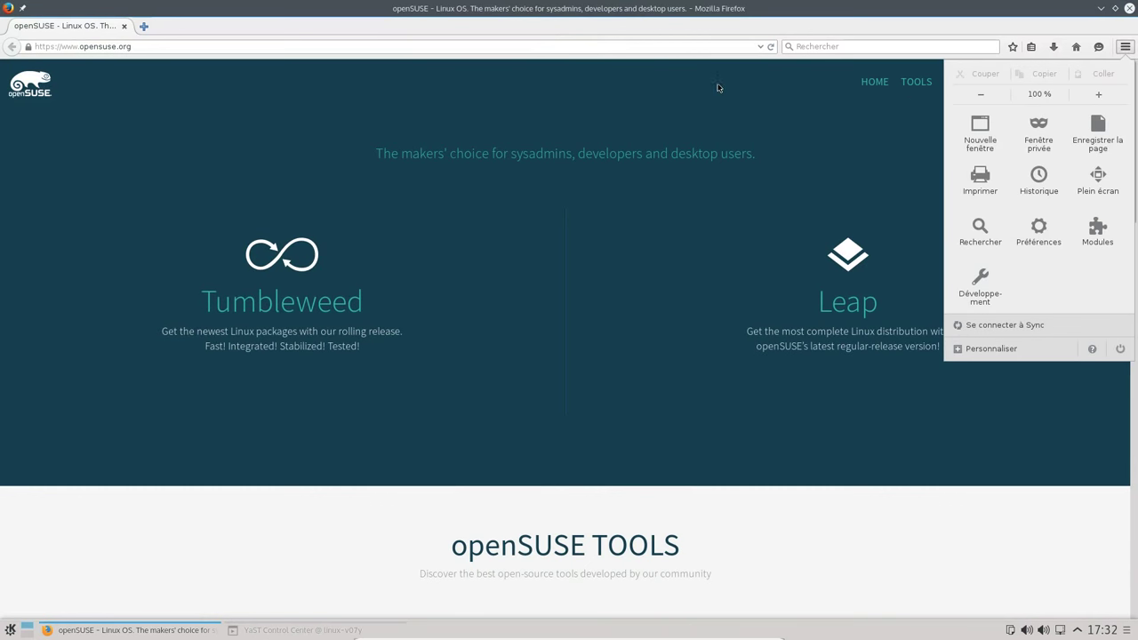
pyautogui.click(1130, 8)
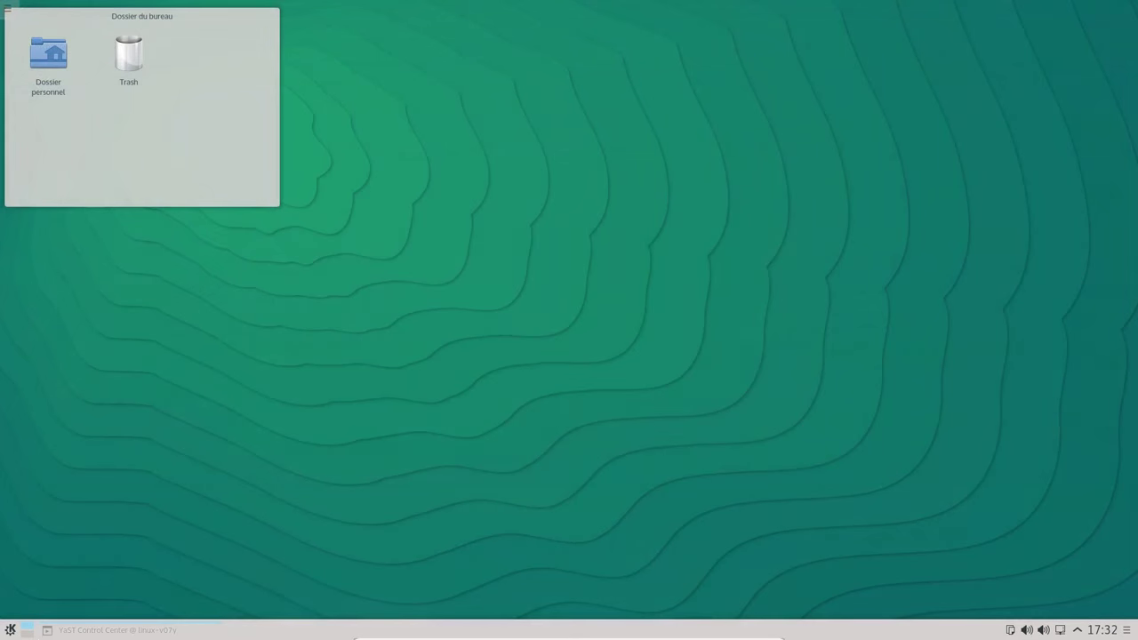
pyautogui.click(106, 629)
pyautogui.click(107, 630)
# Launch GIMP from the recently used applications
pyautogui.hotkey('alt', 'F1')
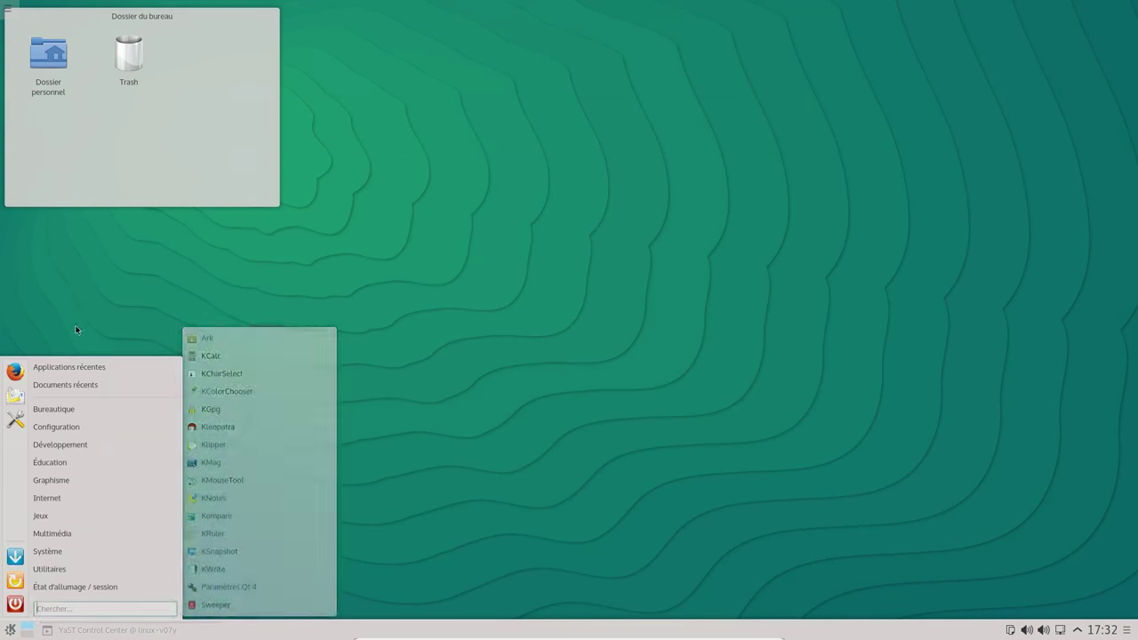
pyautogui.moveTo(110, 367)
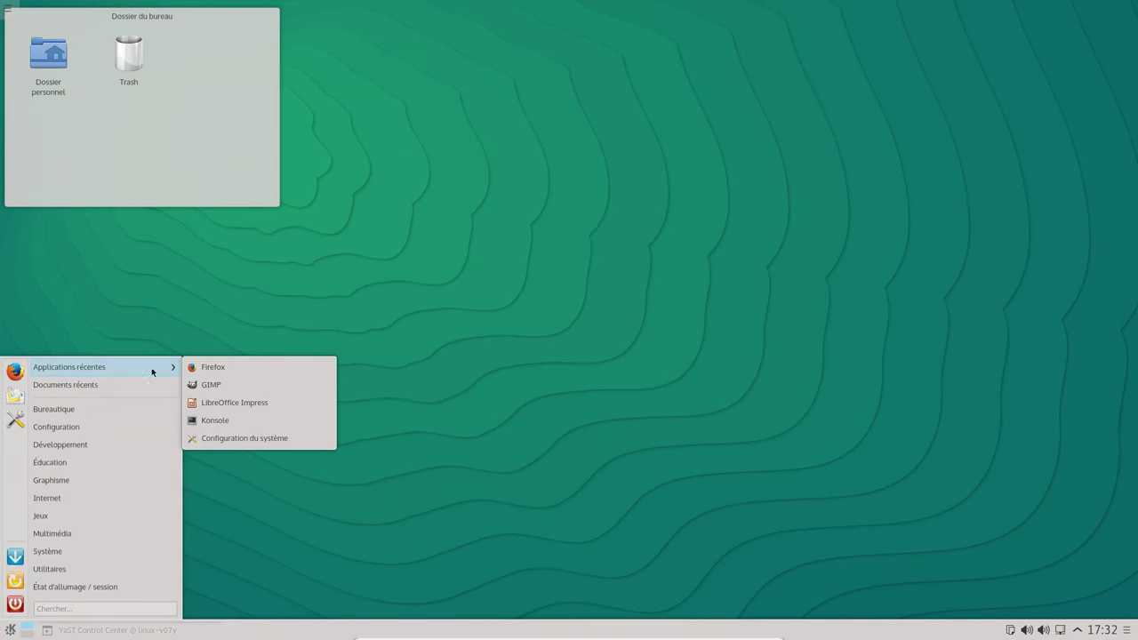
pyautogui.click(228, 384)
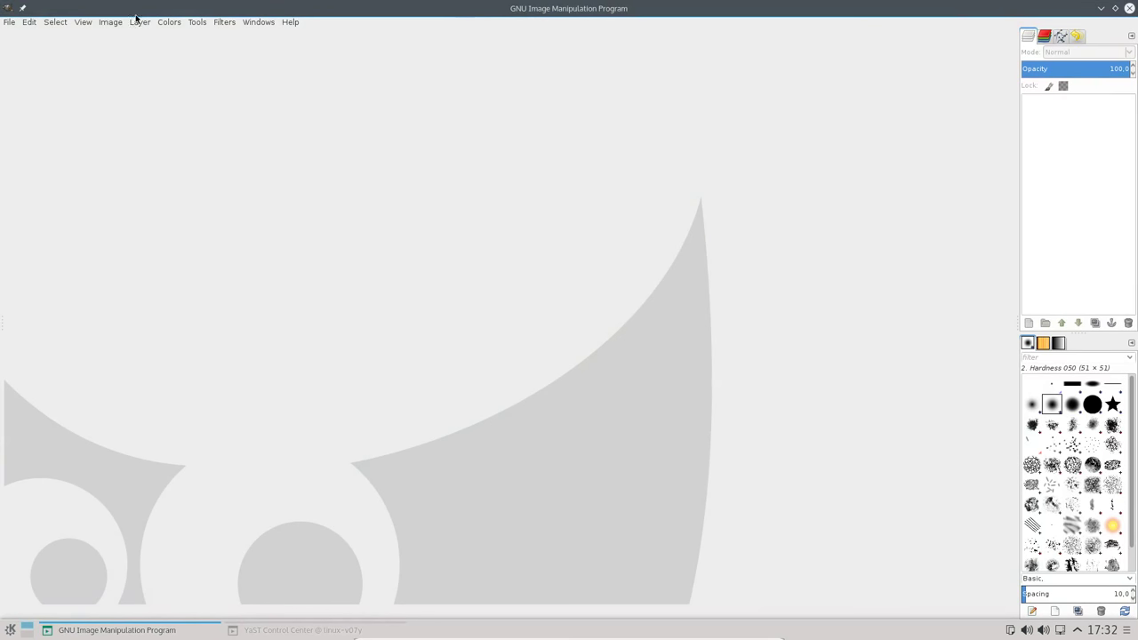
pyautogui.click(28, 22)
pyautogui.click(57, 298)
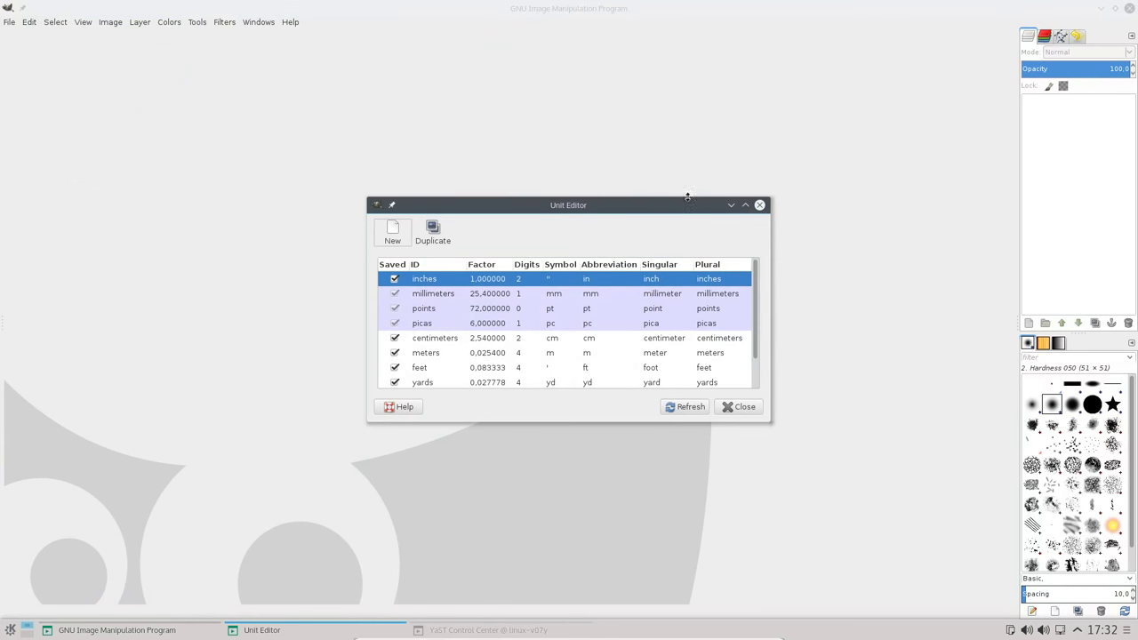
pyautogui.click(759, 205)
# Check the interface languages offered in GIMP's preferences, cancel the dialog, and close GIMP
pyautogui.click(24, 23)
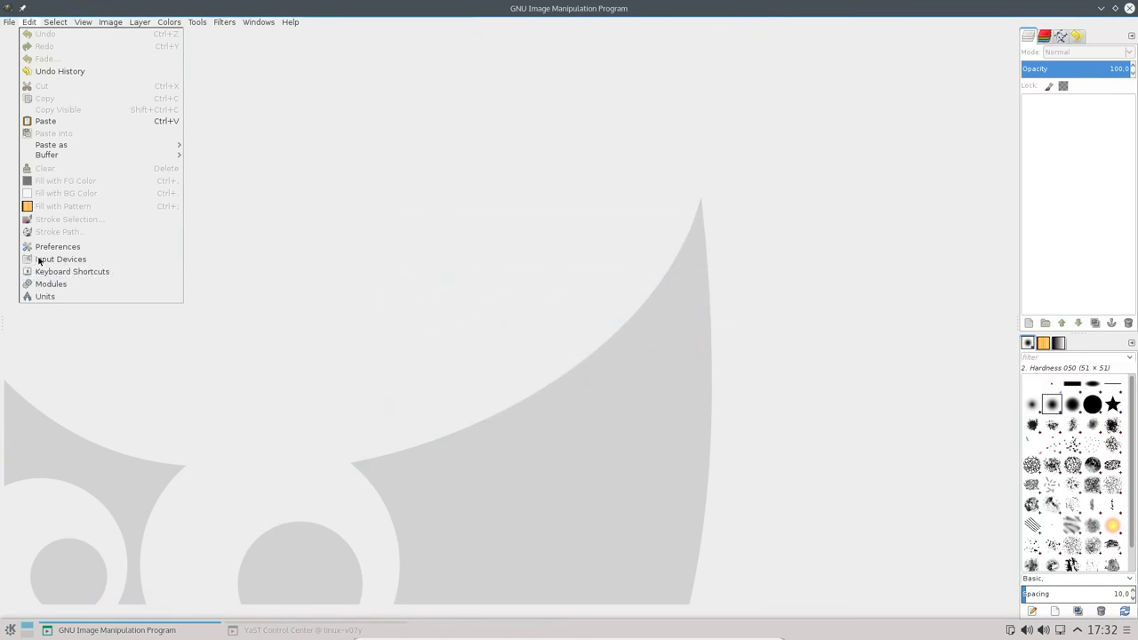
pyautogui.click(60, 249)
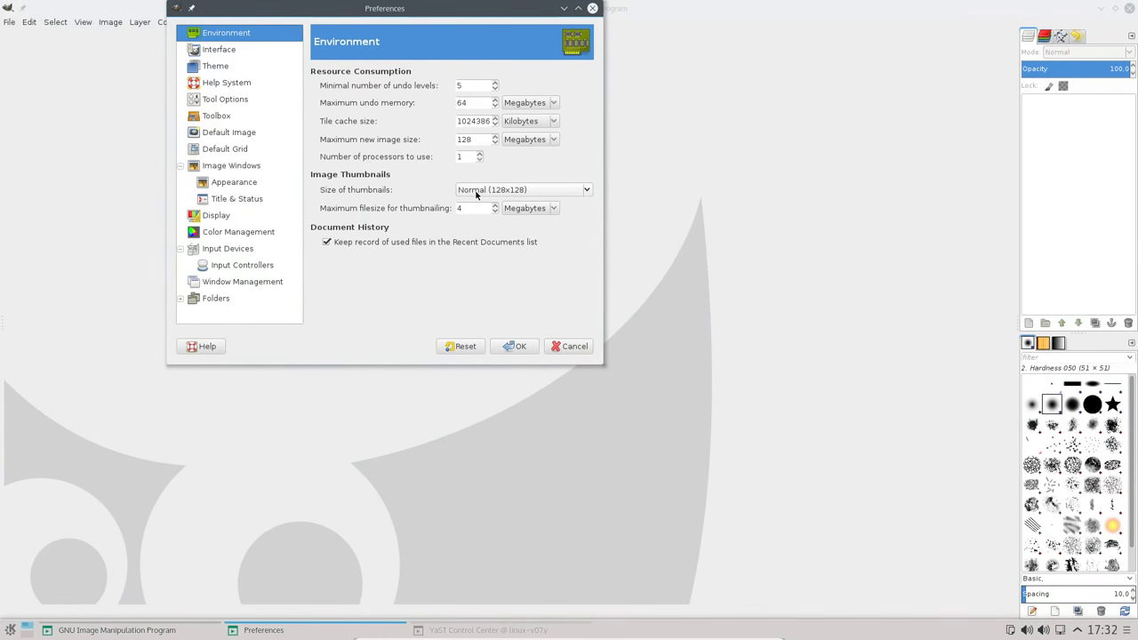
pyautogui.click(222, 50)
pyautogui.click(449, 85)
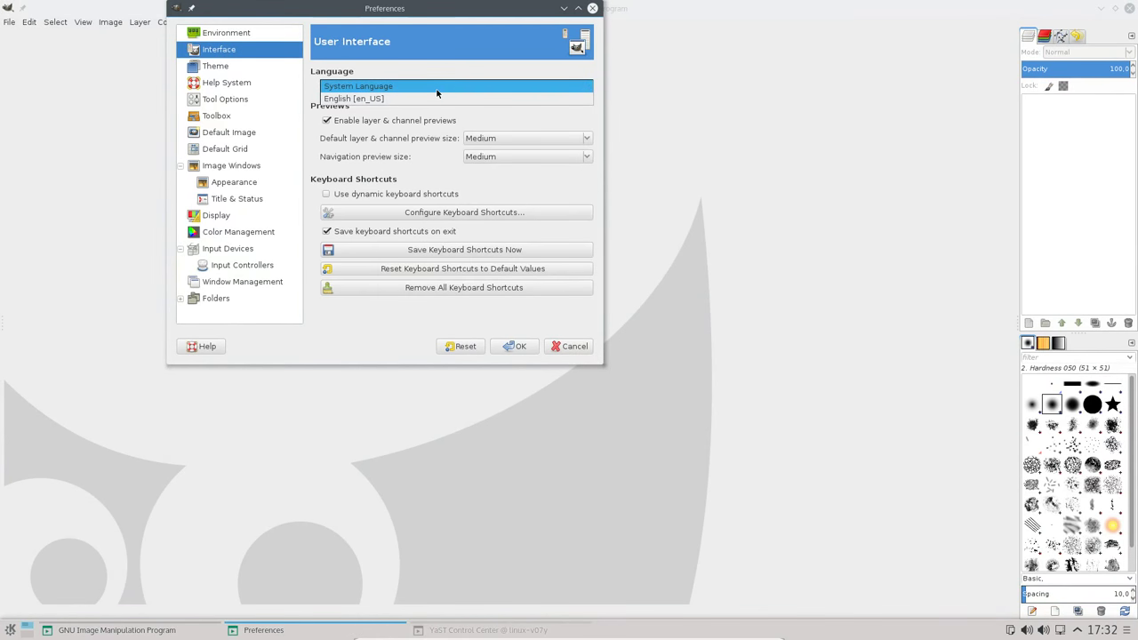
pyautogui.click(437, 89)
pyautogui.click(565, 346)
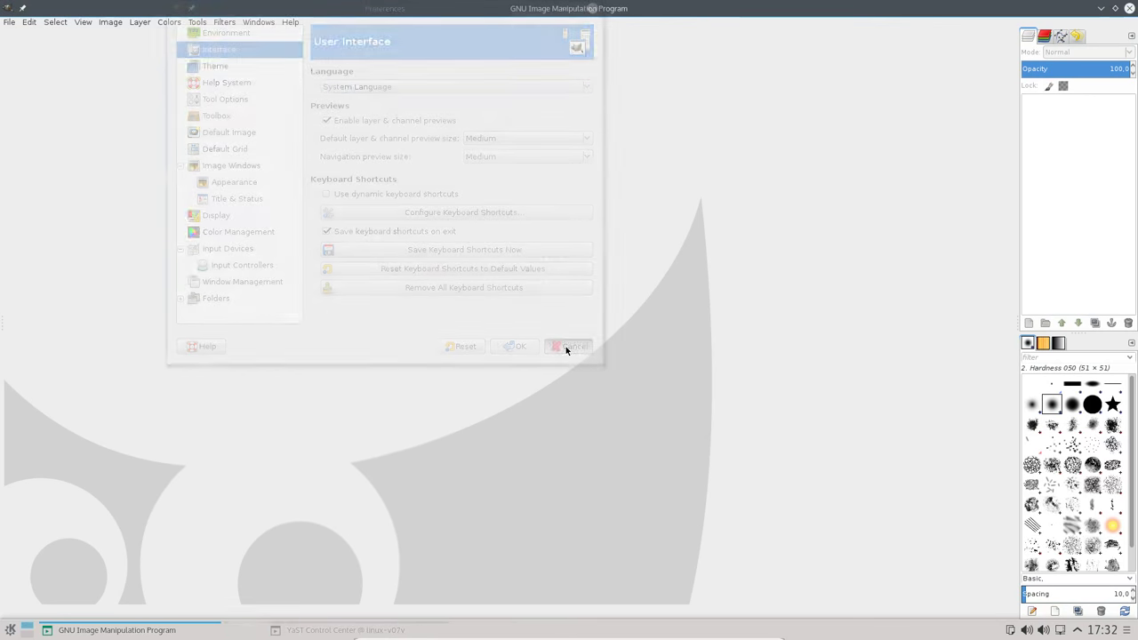
pyautogui.click(1129, 8)
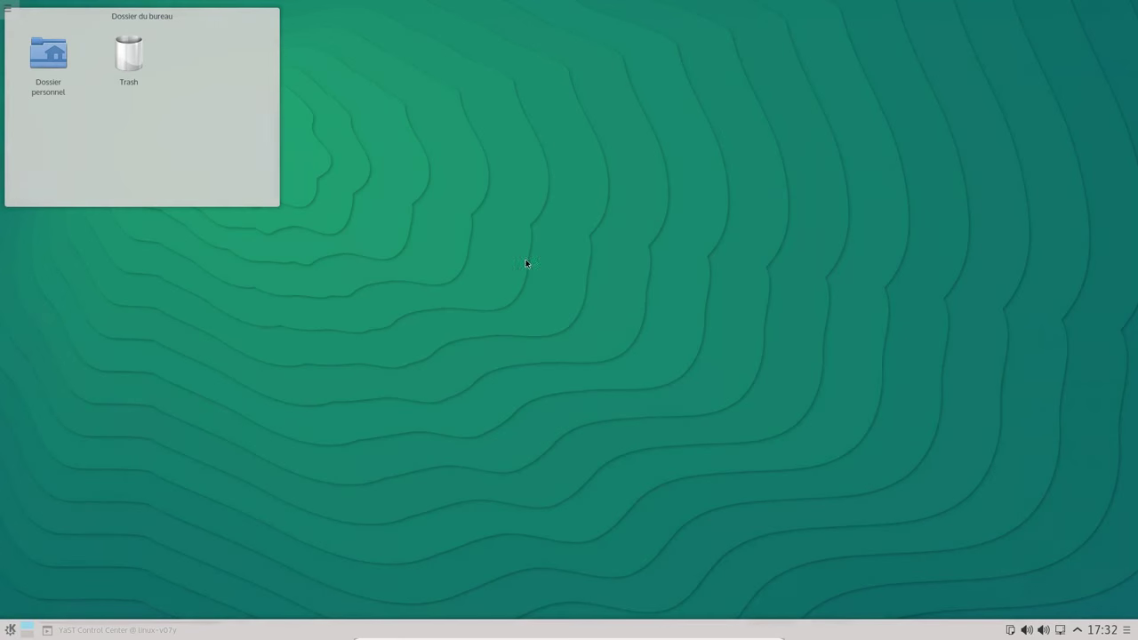
# Restore the minimized YaST Control Center window and close it
pyautogui.click(10, 629)
pyautogui.click(115, 629)
pyautogui.rightClick(138, 630)
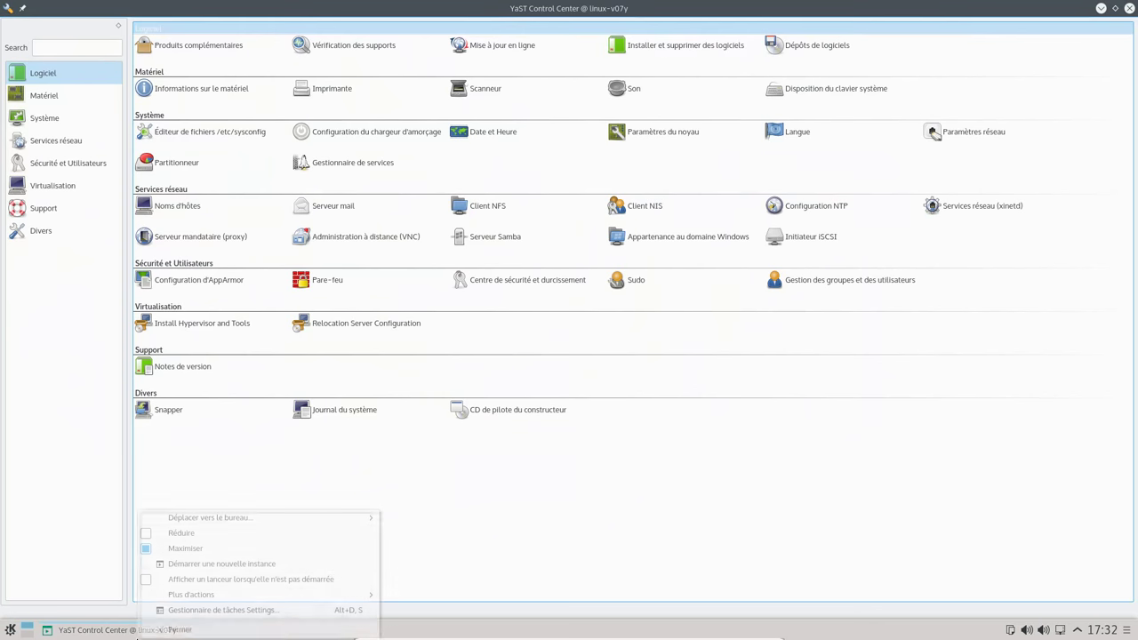
pyautogui.click(169, 631)
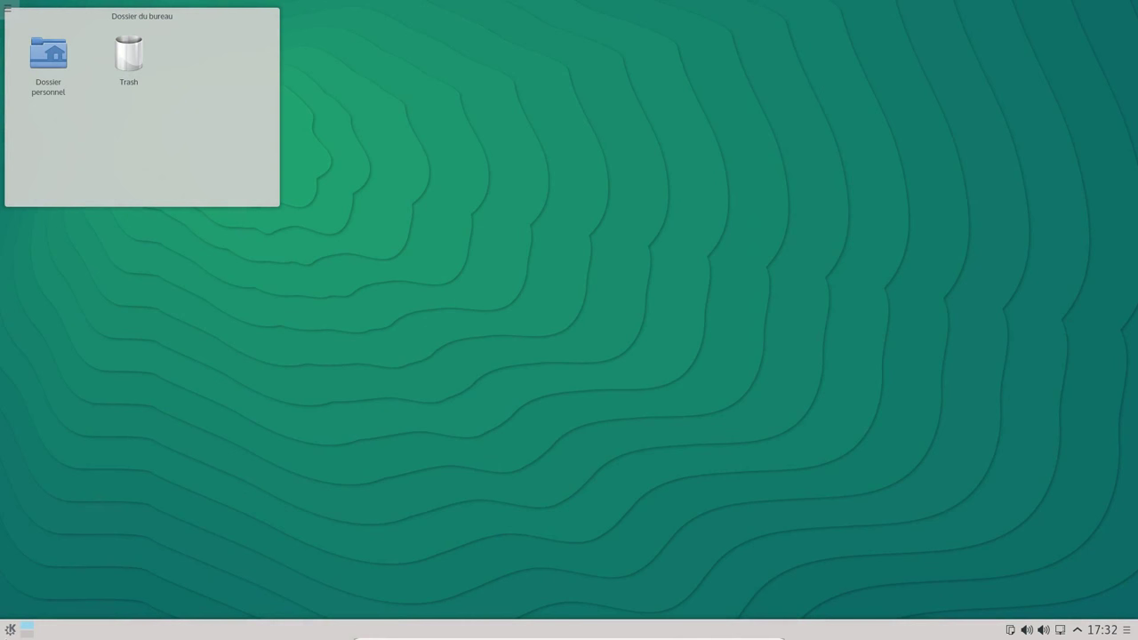
# Look through the Bureautique, Internet and Graphisme categories of the application launcher
pyautogui.click(10, 629)
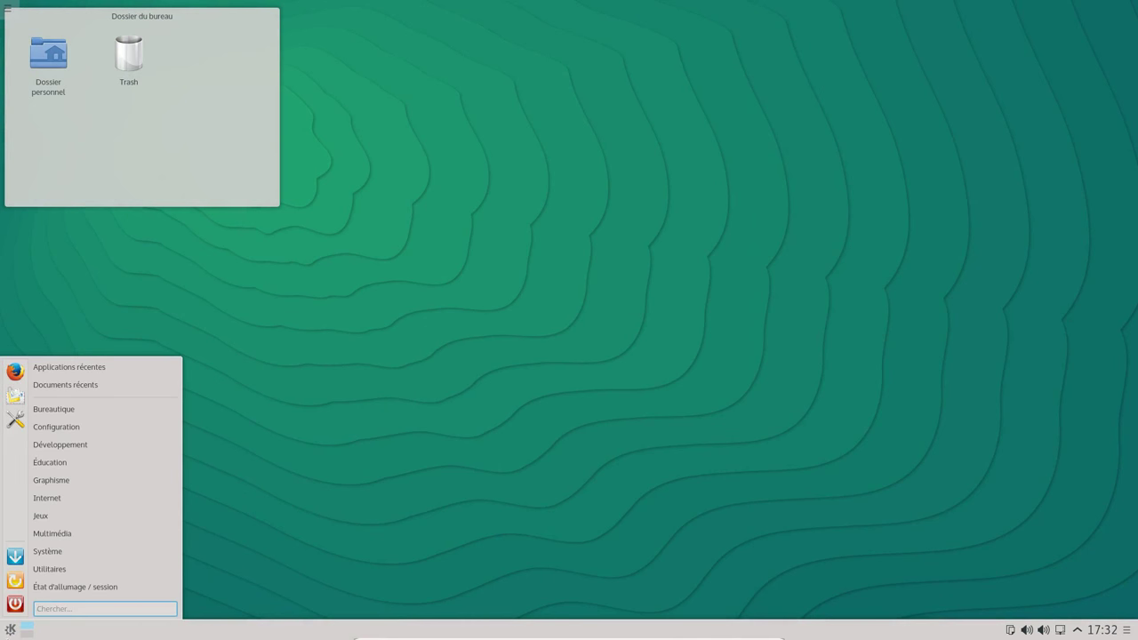
pyautogui.click(9, 629)
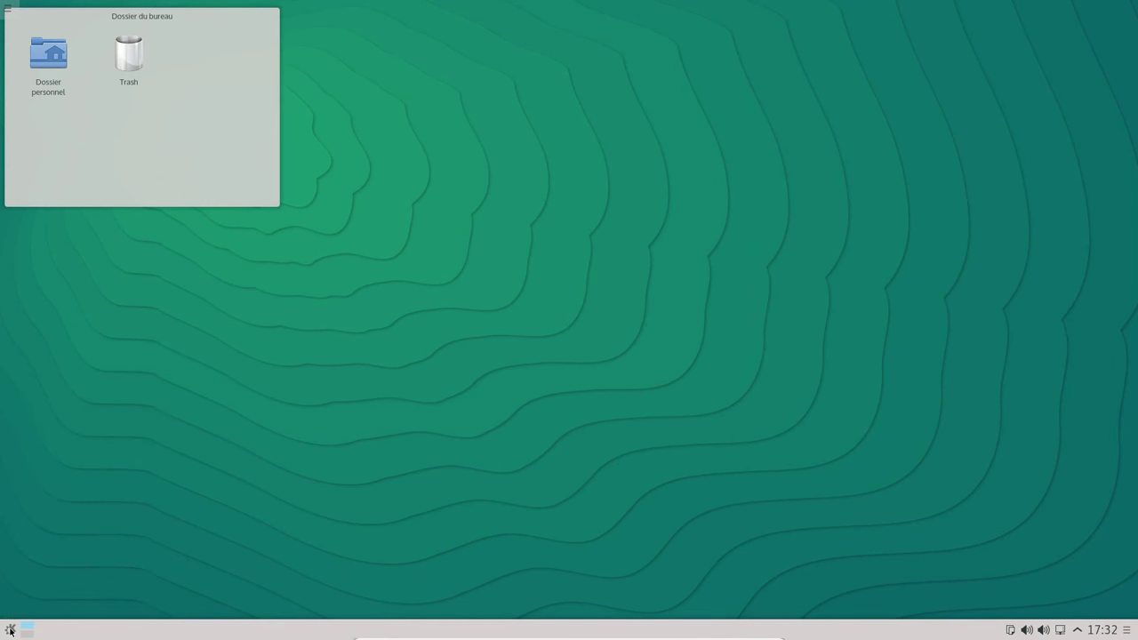
pyautogui.click(10, 629)
pyautogui.moveTo(86, 415)
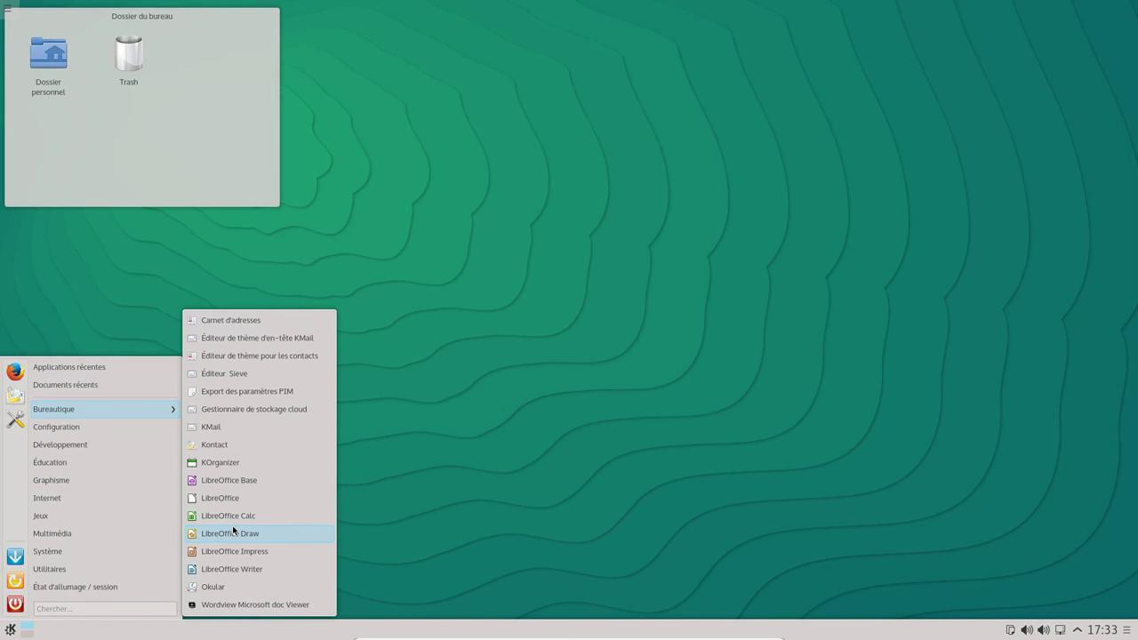
pyautogui.moveTo(74, 503)
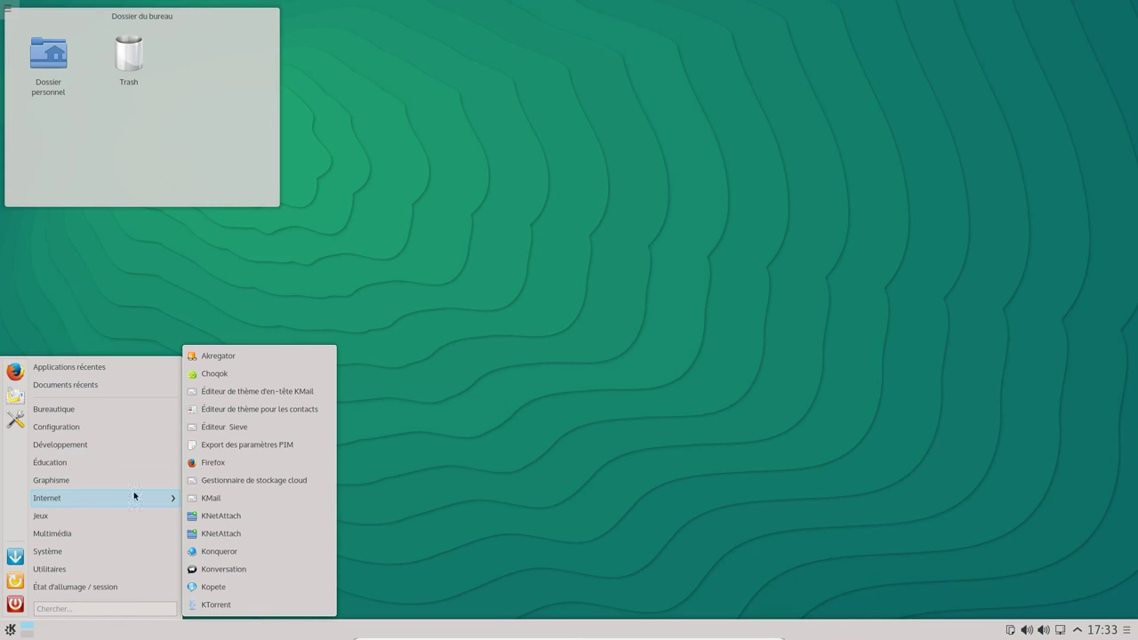
pyautogui.moveTo(133, 480)
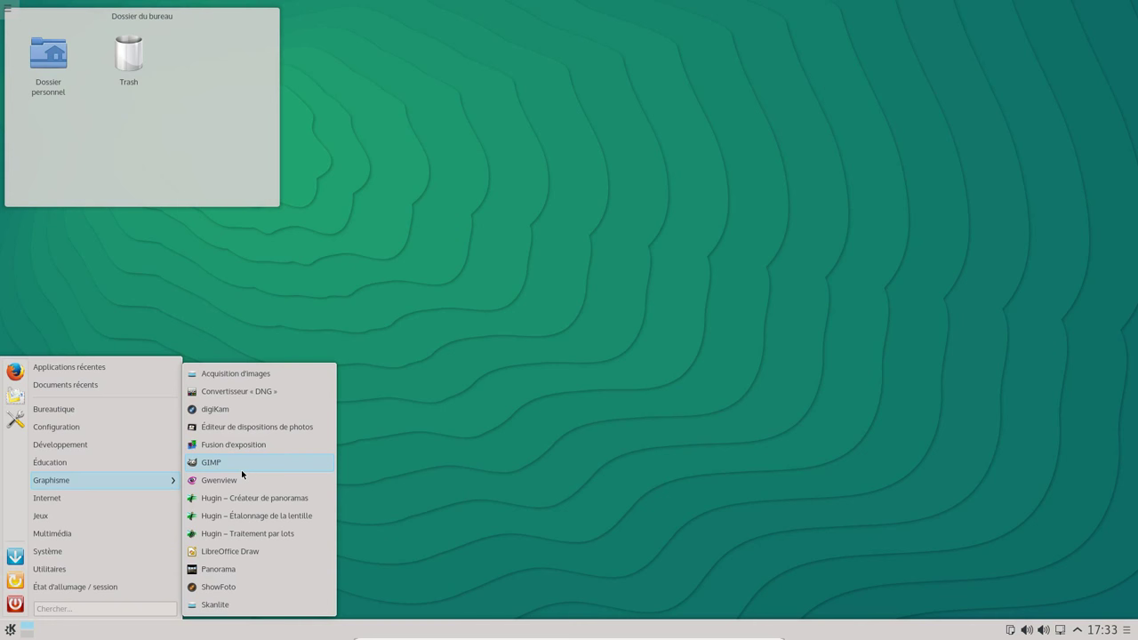
pyautogui.click(474, 344)
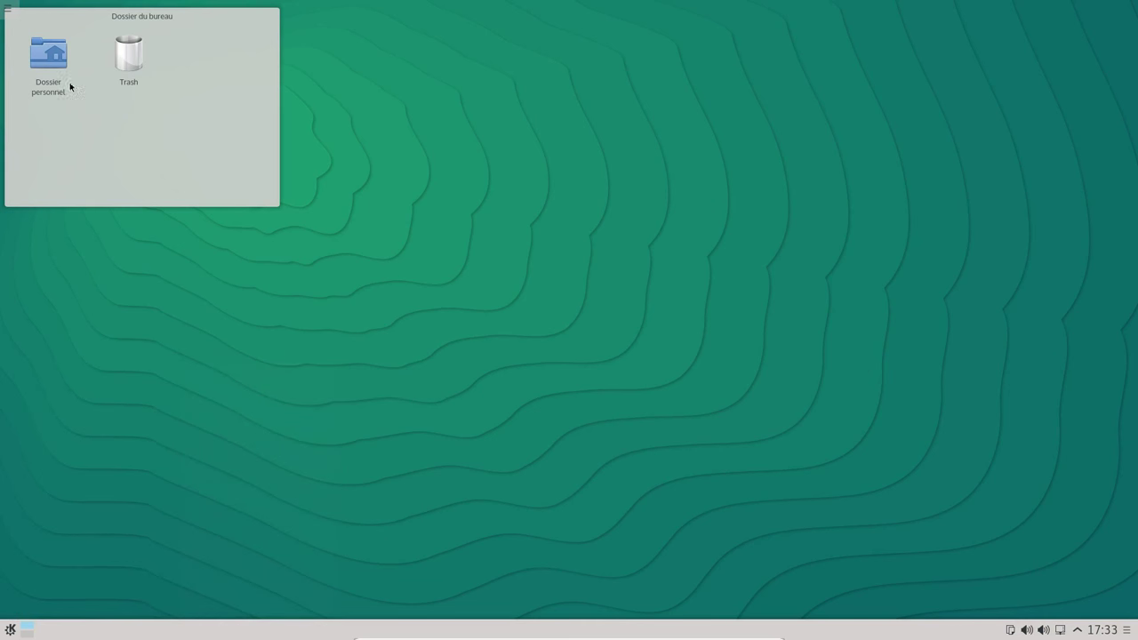
# Open the personal folder in Dolphin, check the language of its Help menu, and close the window
pyautogui.click(47, 75)
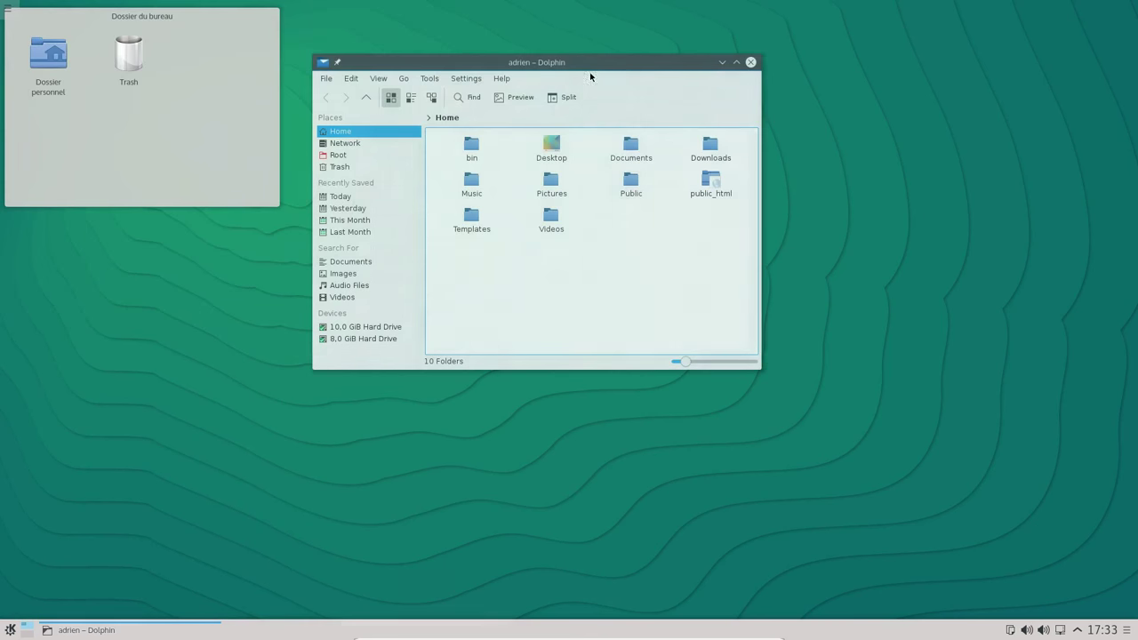
pyautogui.click(501, 79)
pyautogui.click(501, 79)
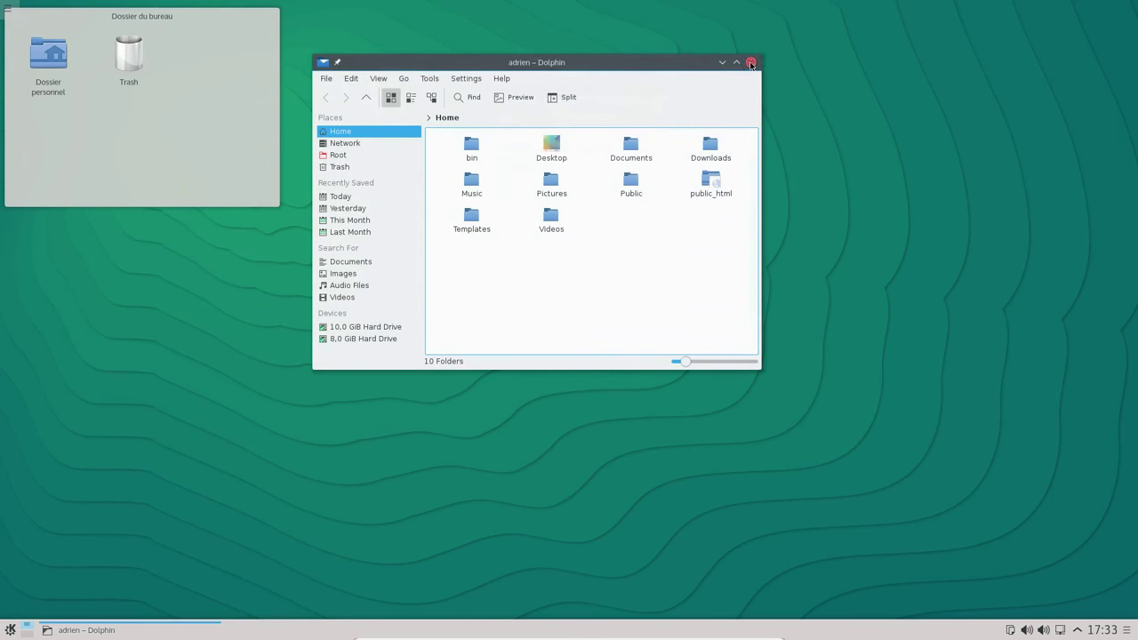
pyautogui.click(750, 62)
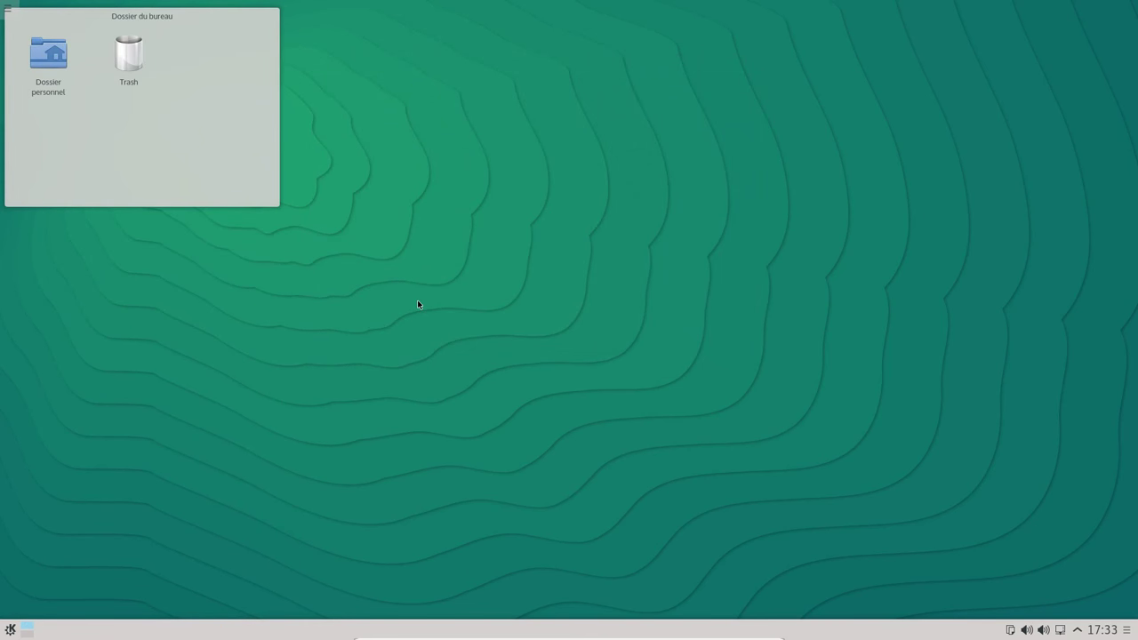
pyautogui.click(11, 631)
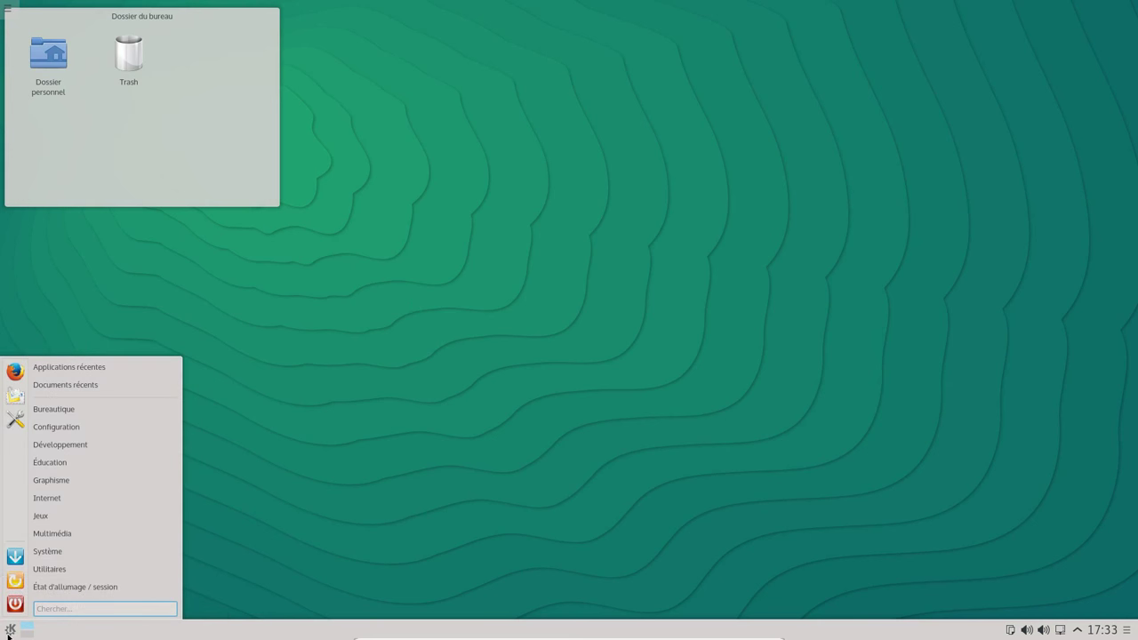
pyautogui.click(323, 498)
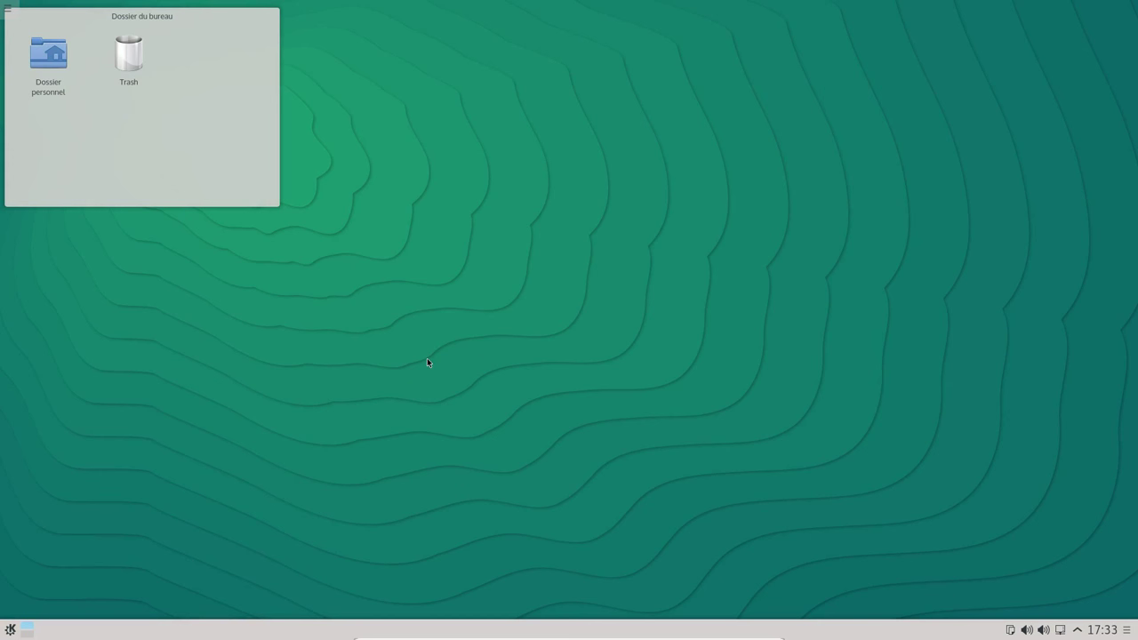
# Shut down the openSUSE system and confirm the shutdown immediately
pyautogui.click(4, 634)
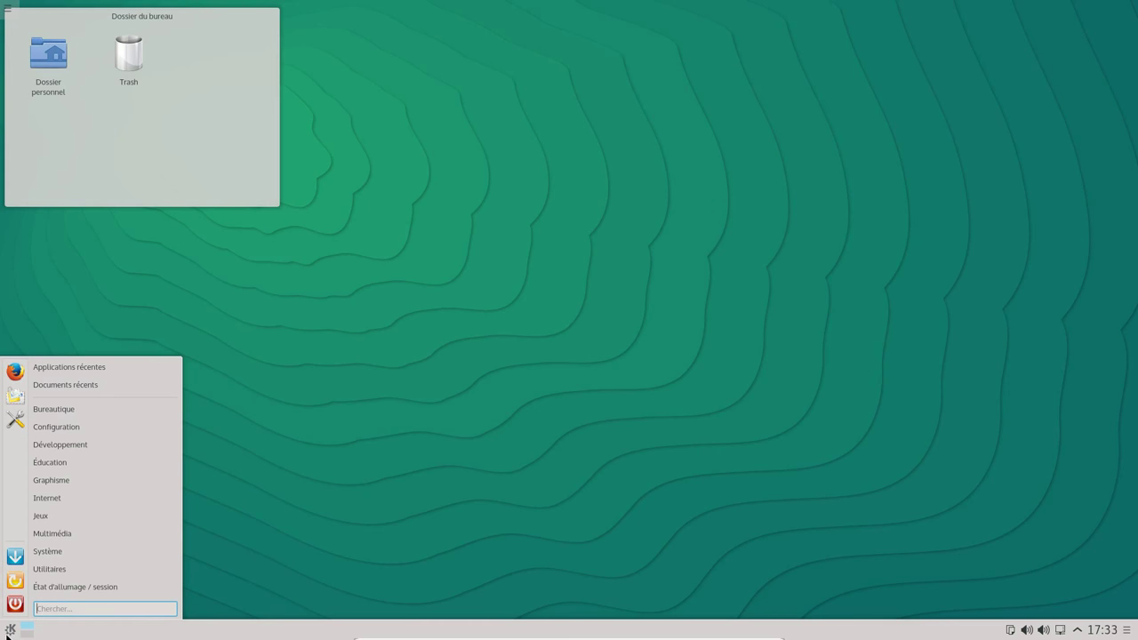
pyautogui.click(8, 630)
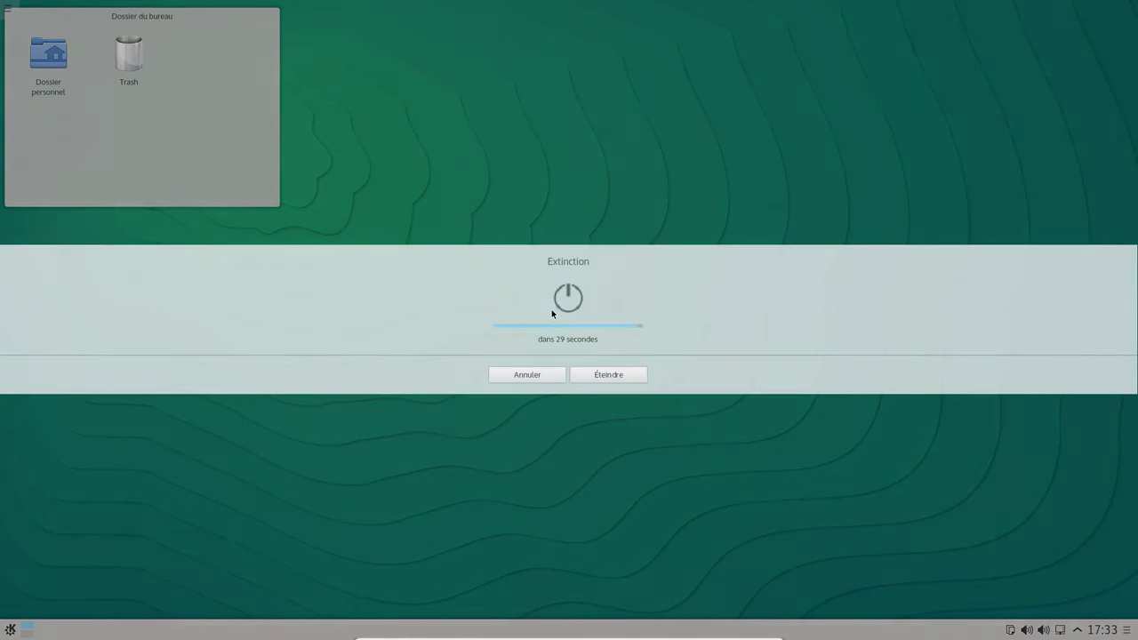
pyautogui.click(567, 298)
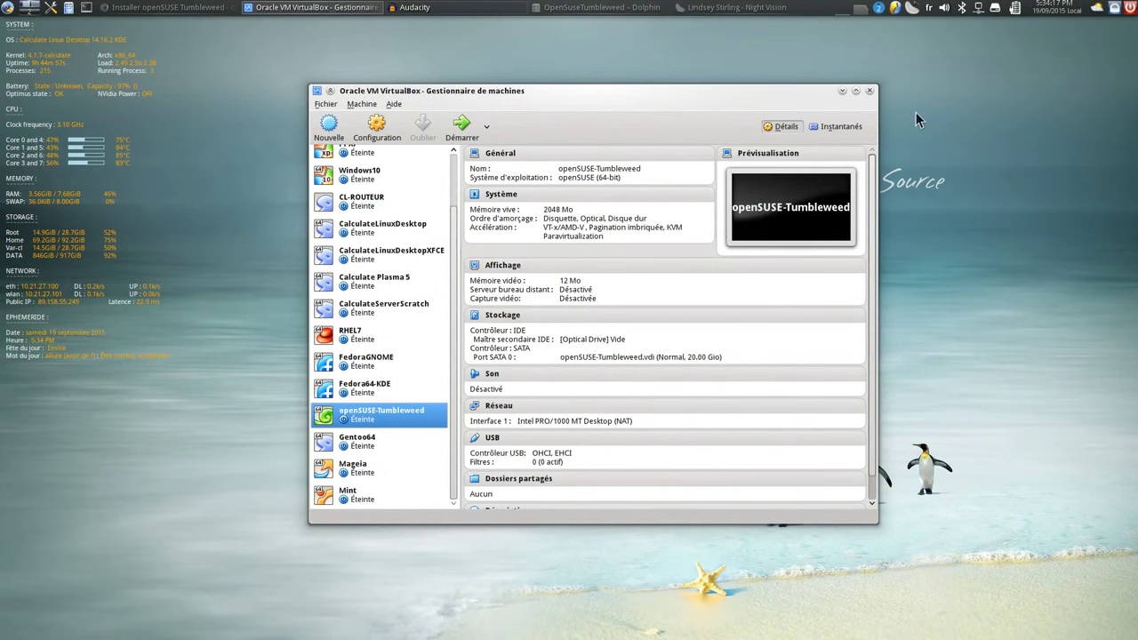
# Bring up the host desktop's drop-down terminal that is writing the capture to out.mkv
pyautogui.press('F12')
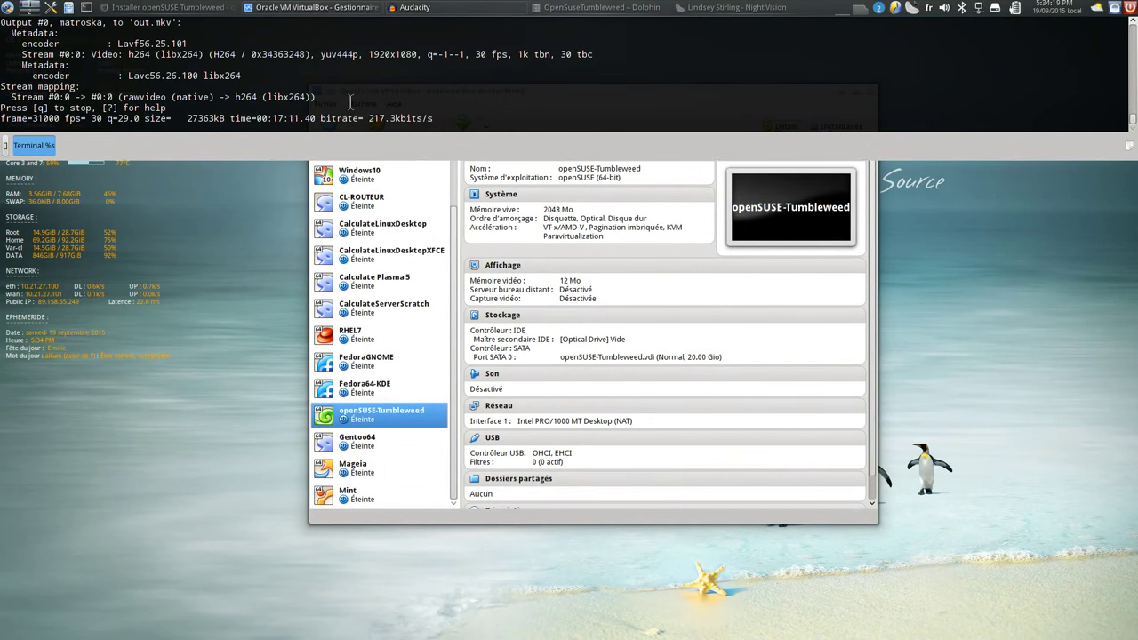